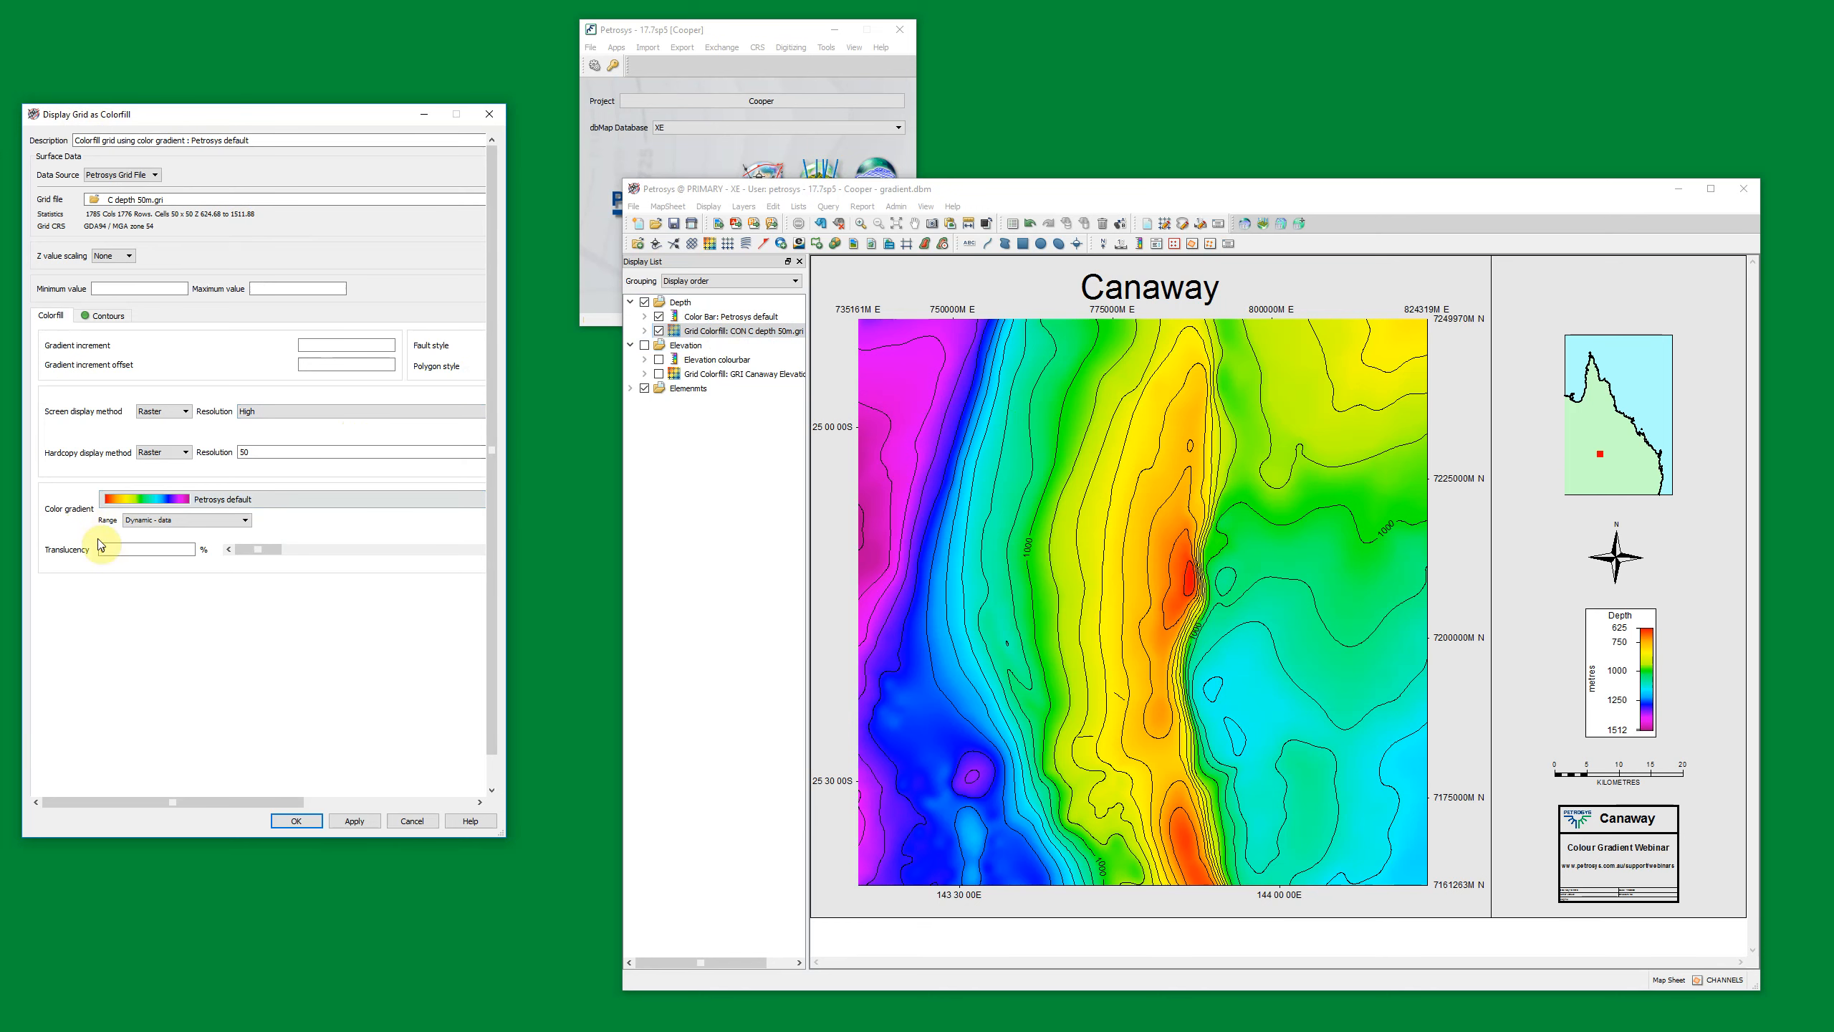
# Step: Open the Gas - Oil - Water gradient for editing from the depth grid's colour gradient and set its gradient values to Exact
pyautogui.click(292, 500)
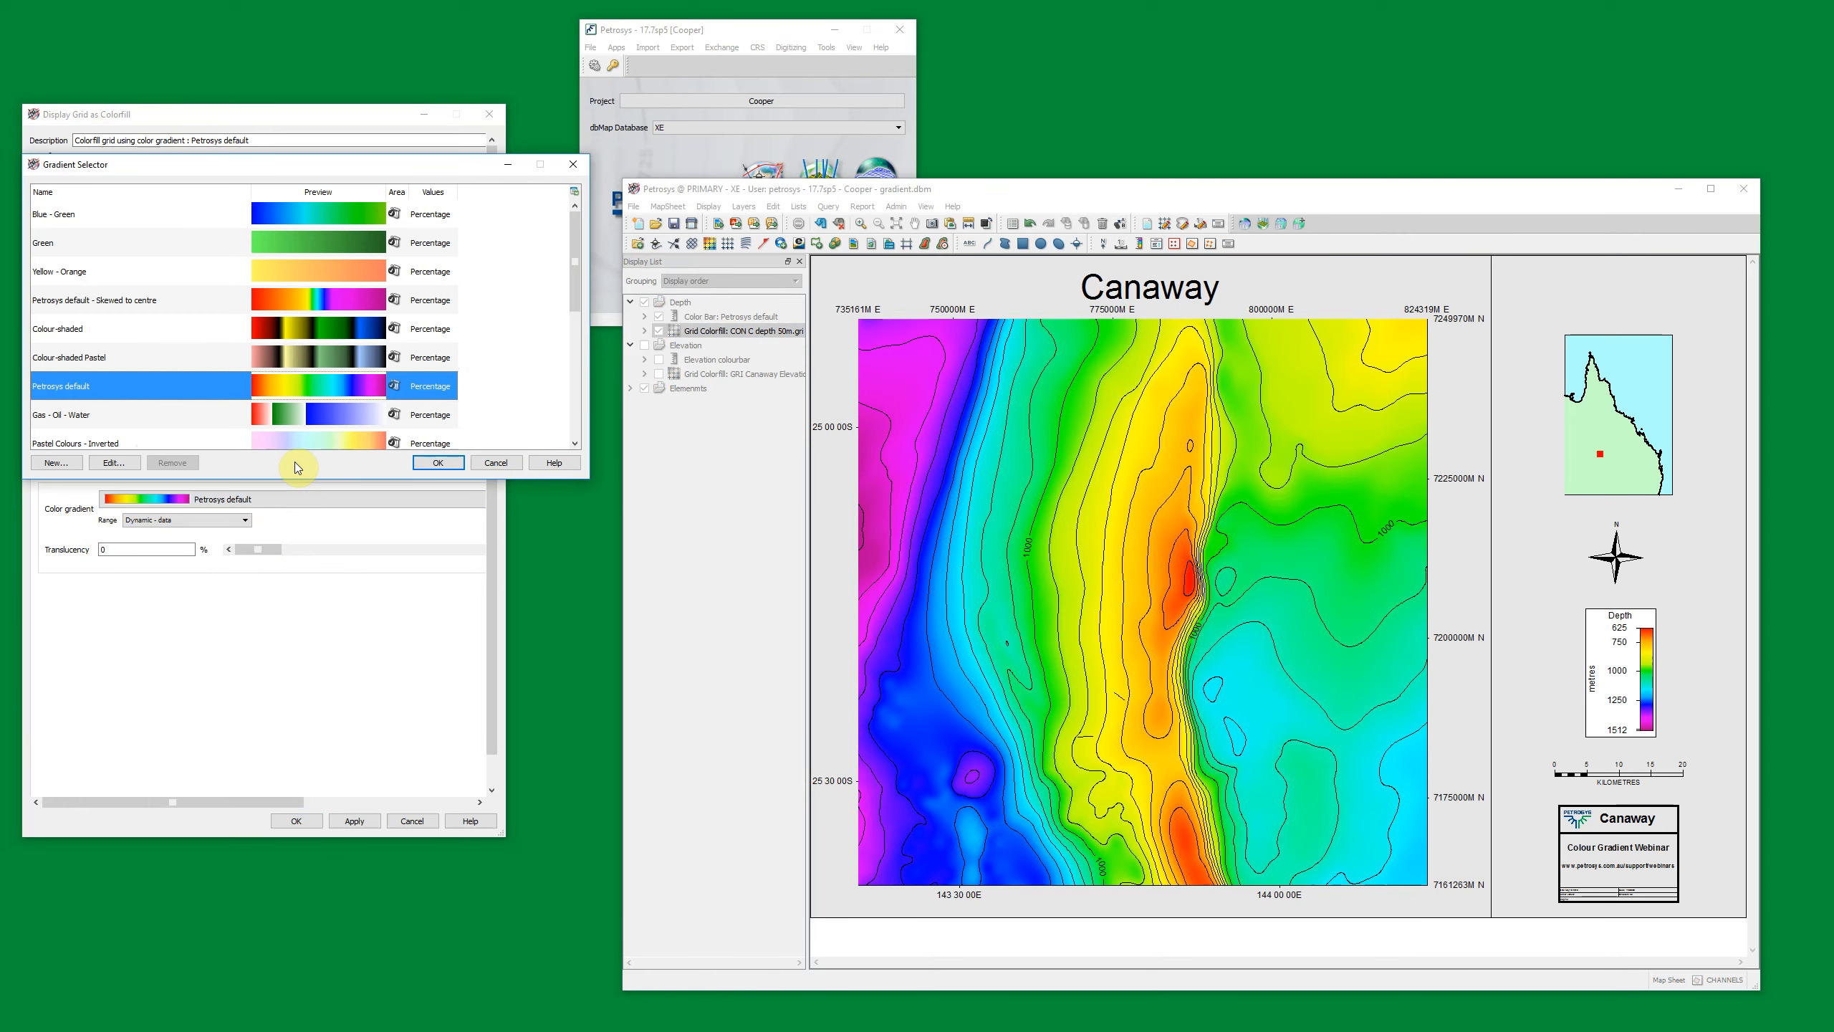
pyautogui.click(320, 416)
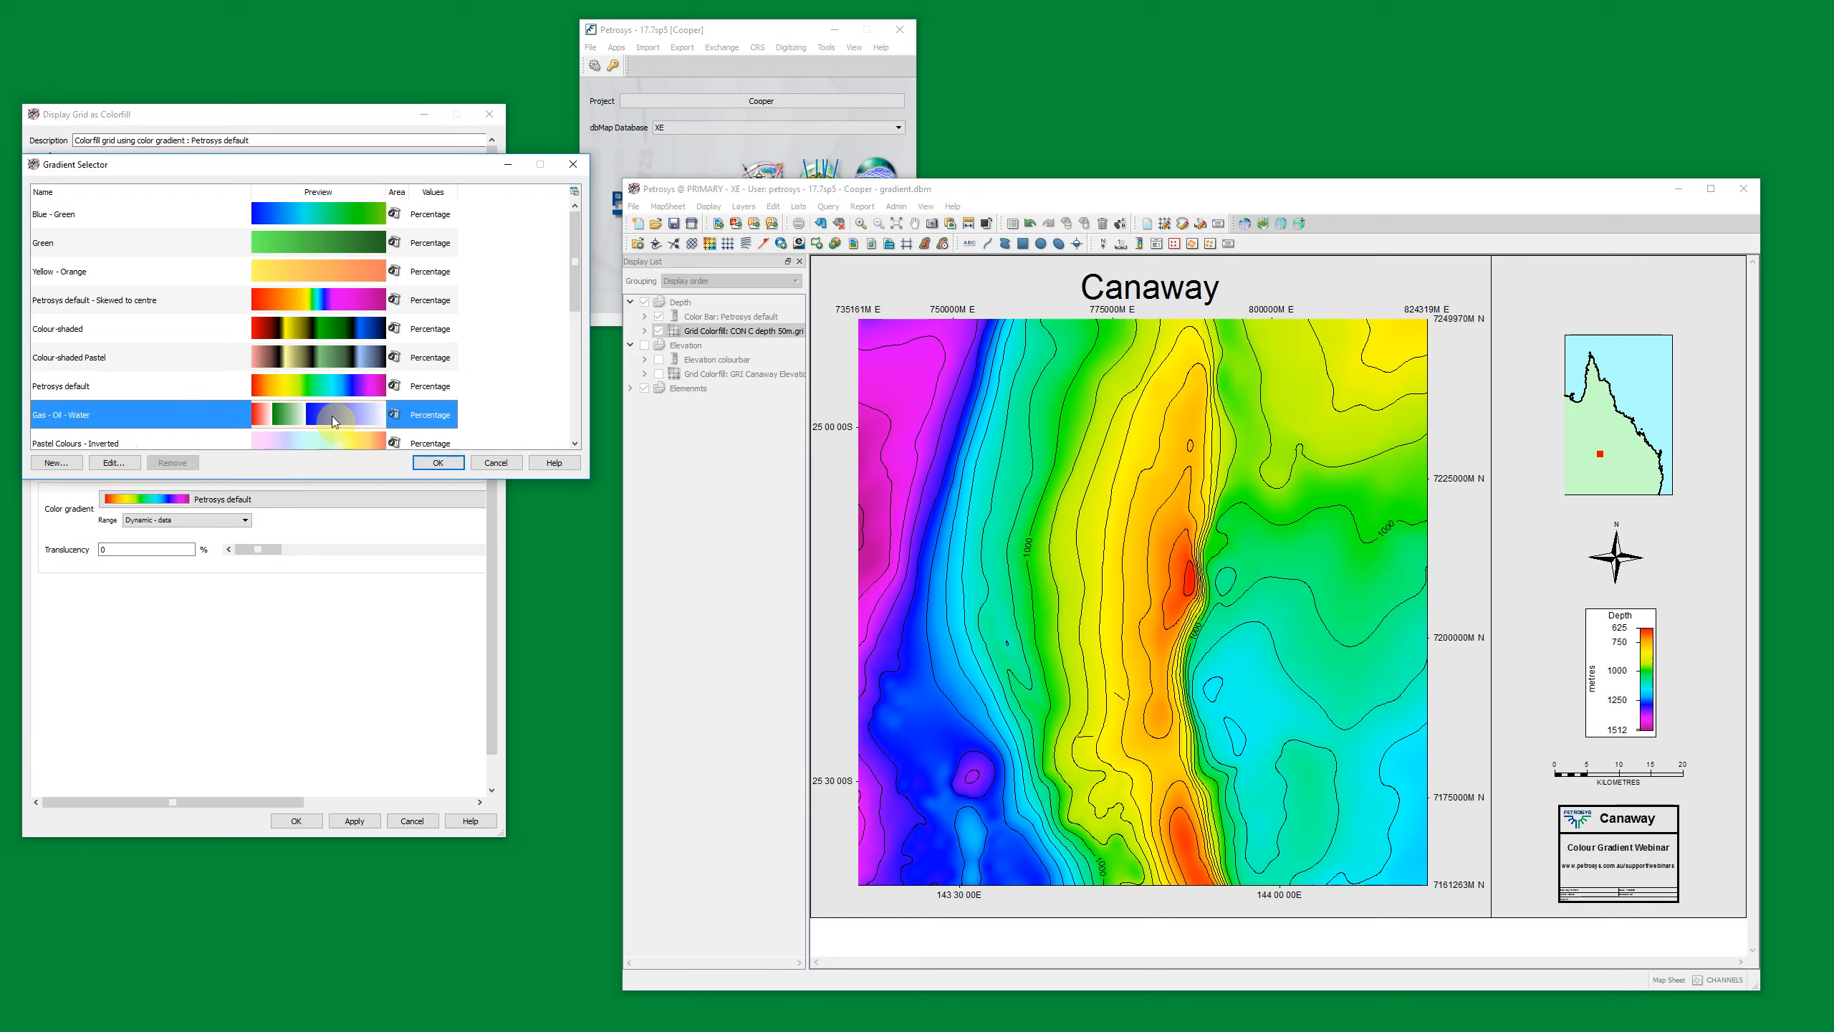
pyautogui.click(128, 464)
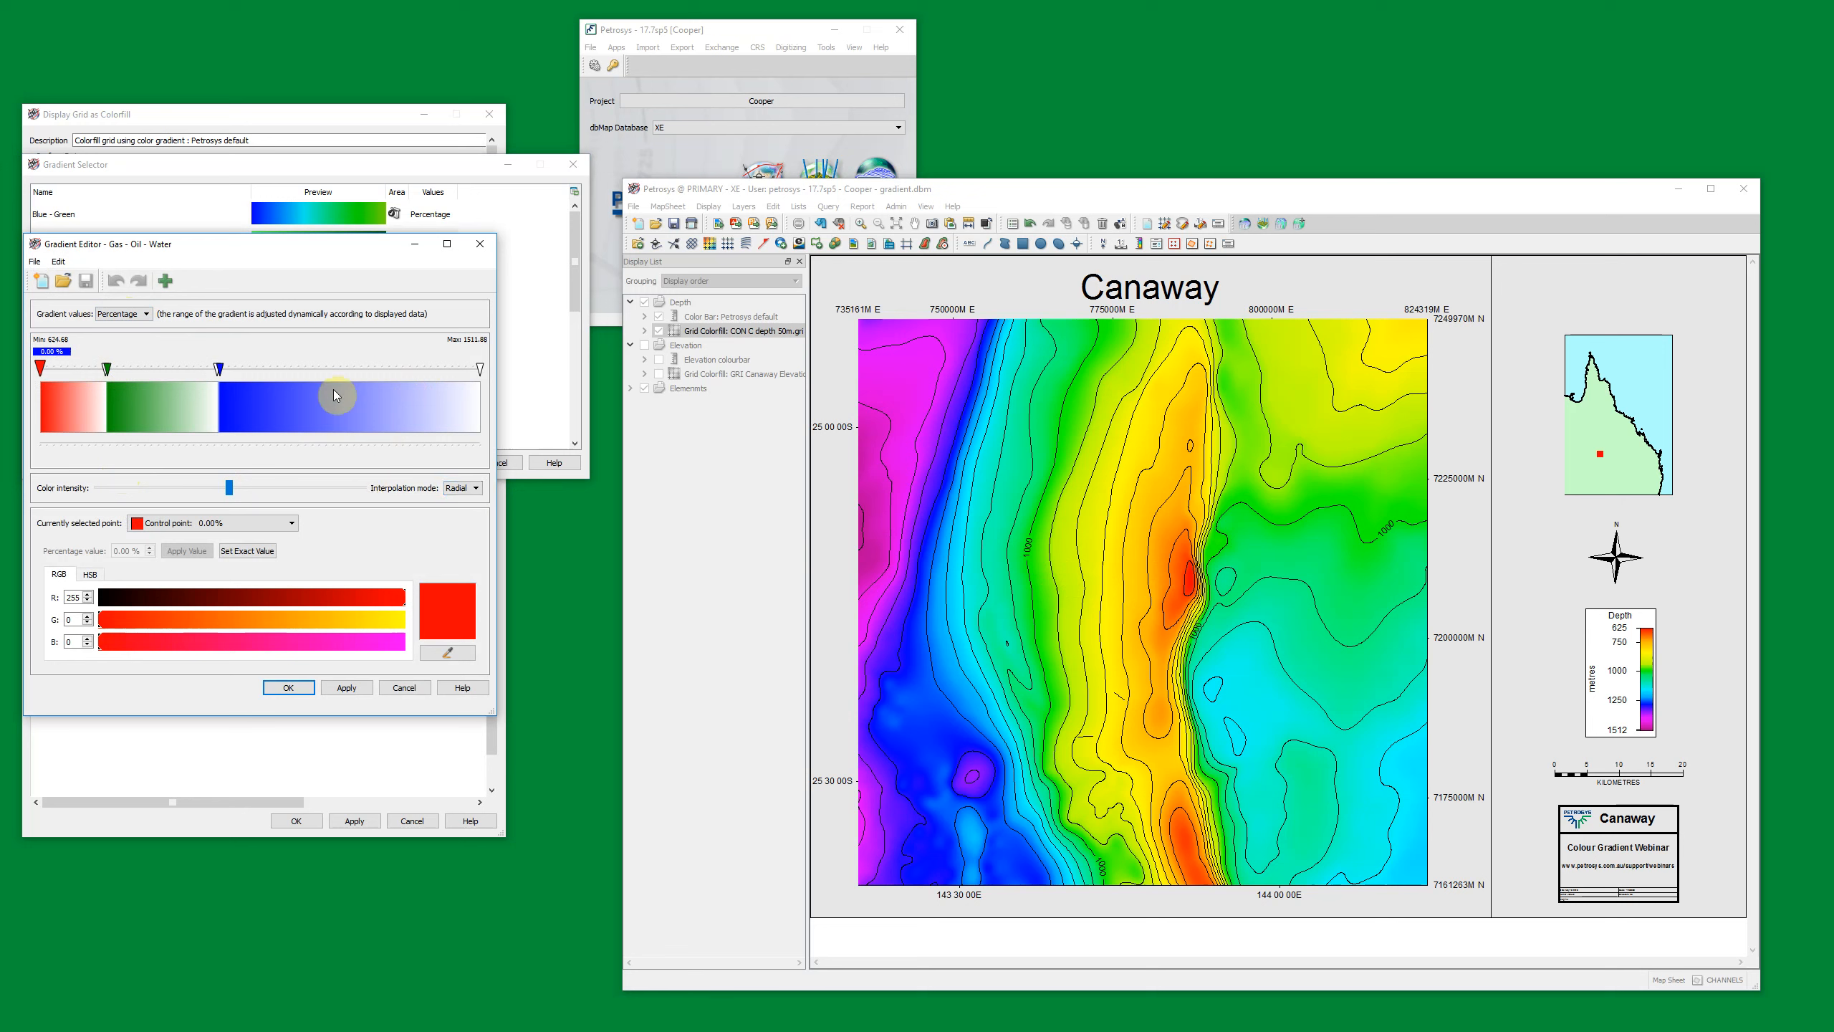
pyautogui.click(126, 311)
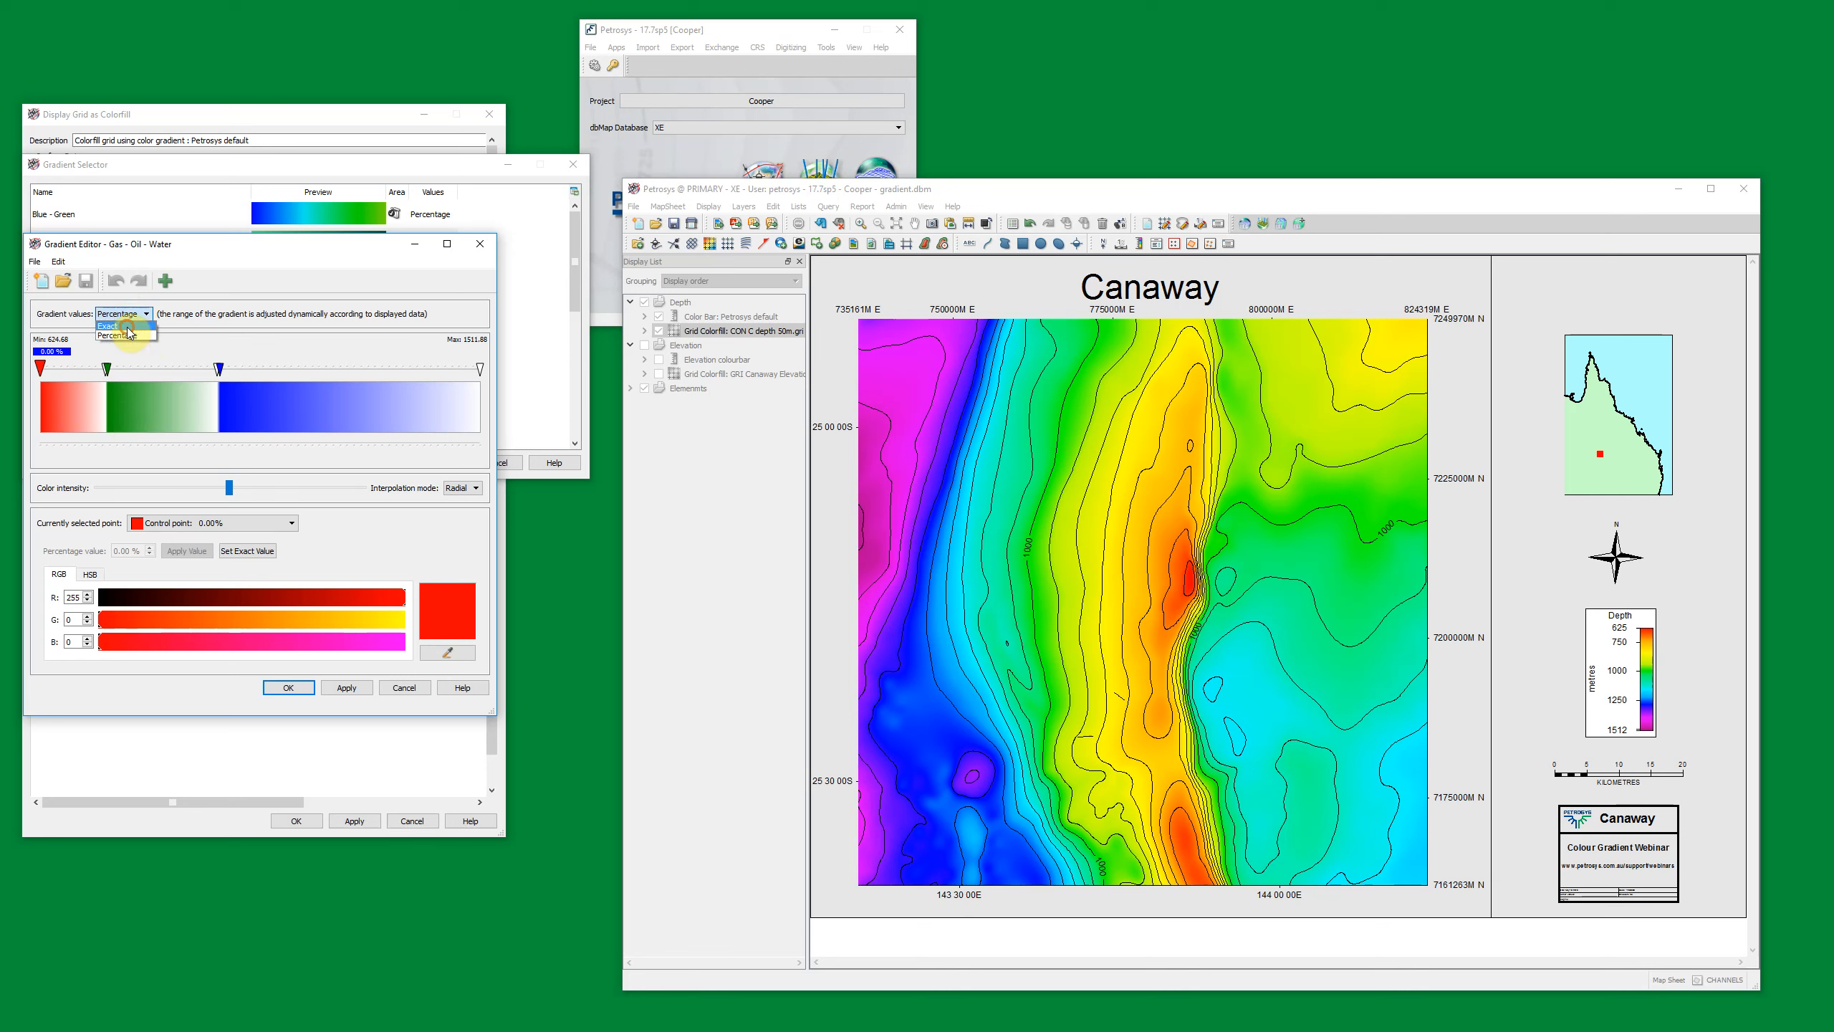
pyautogui.click(128, 328)
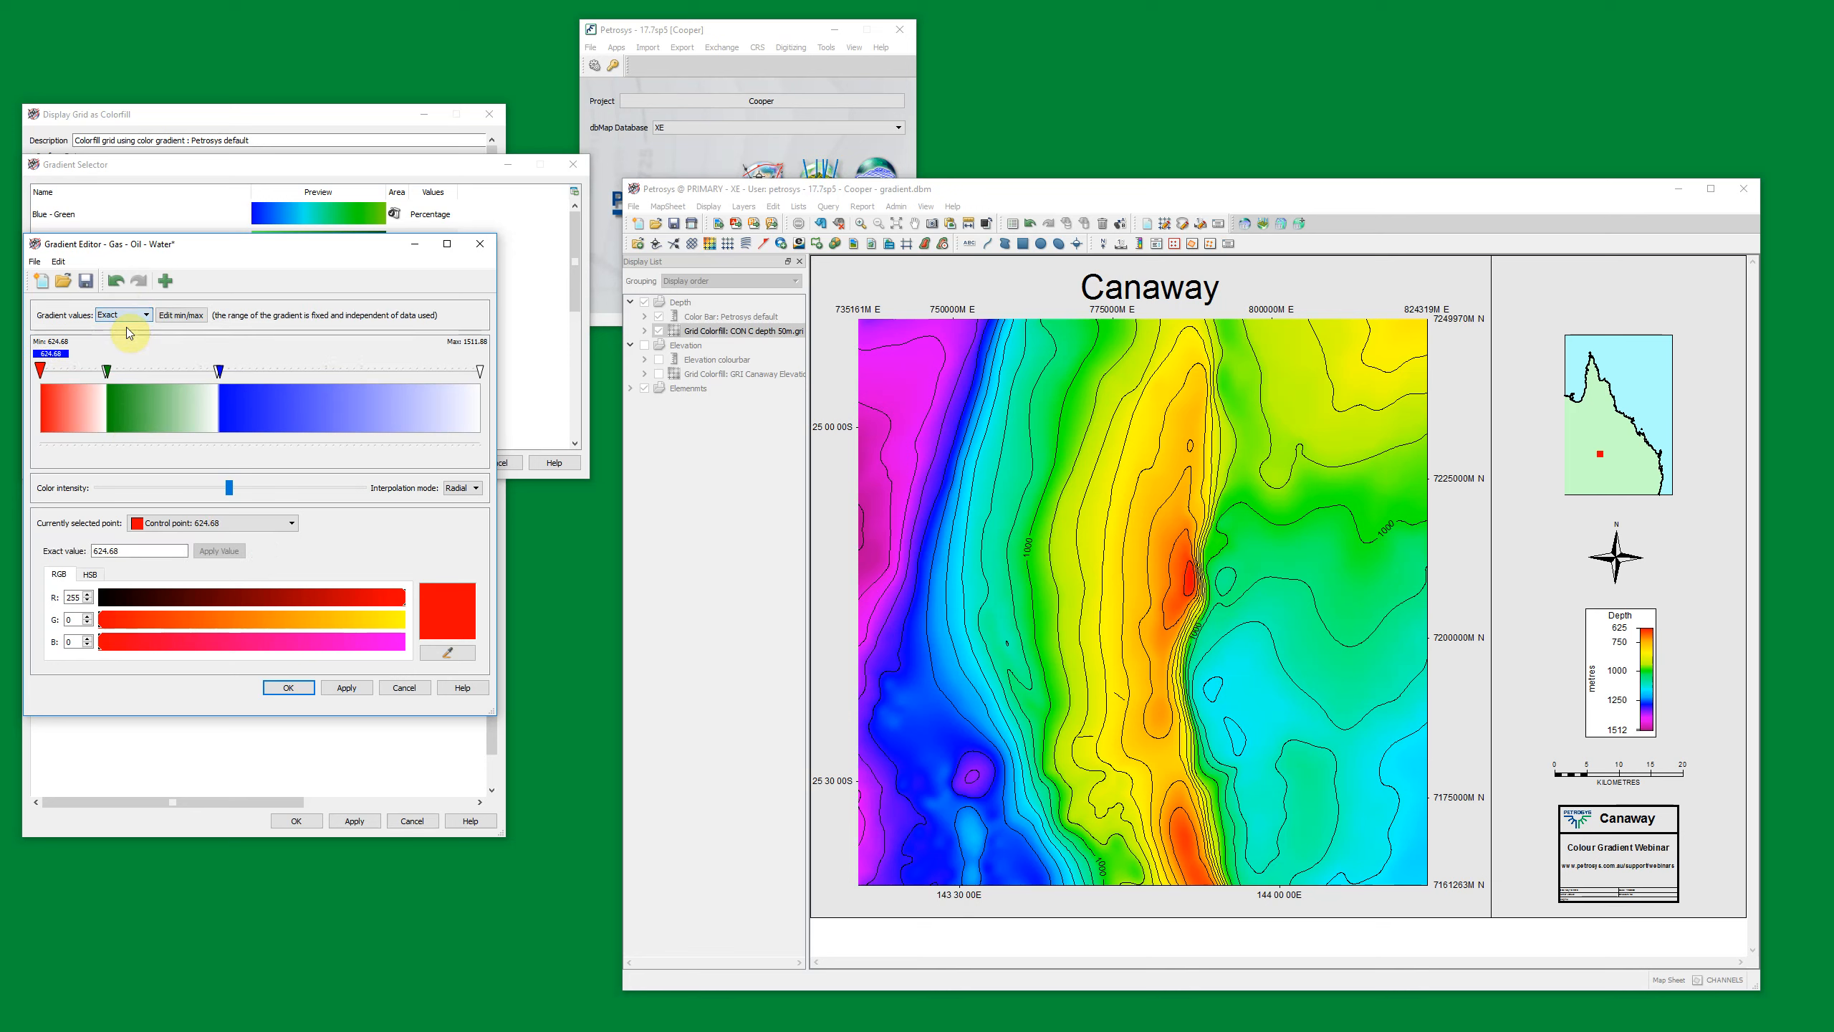
# Step: Separate the overlapping control points at the red-green boundary and set the white one ending the red band to exact value 675
pyautogui.click(106, 371)
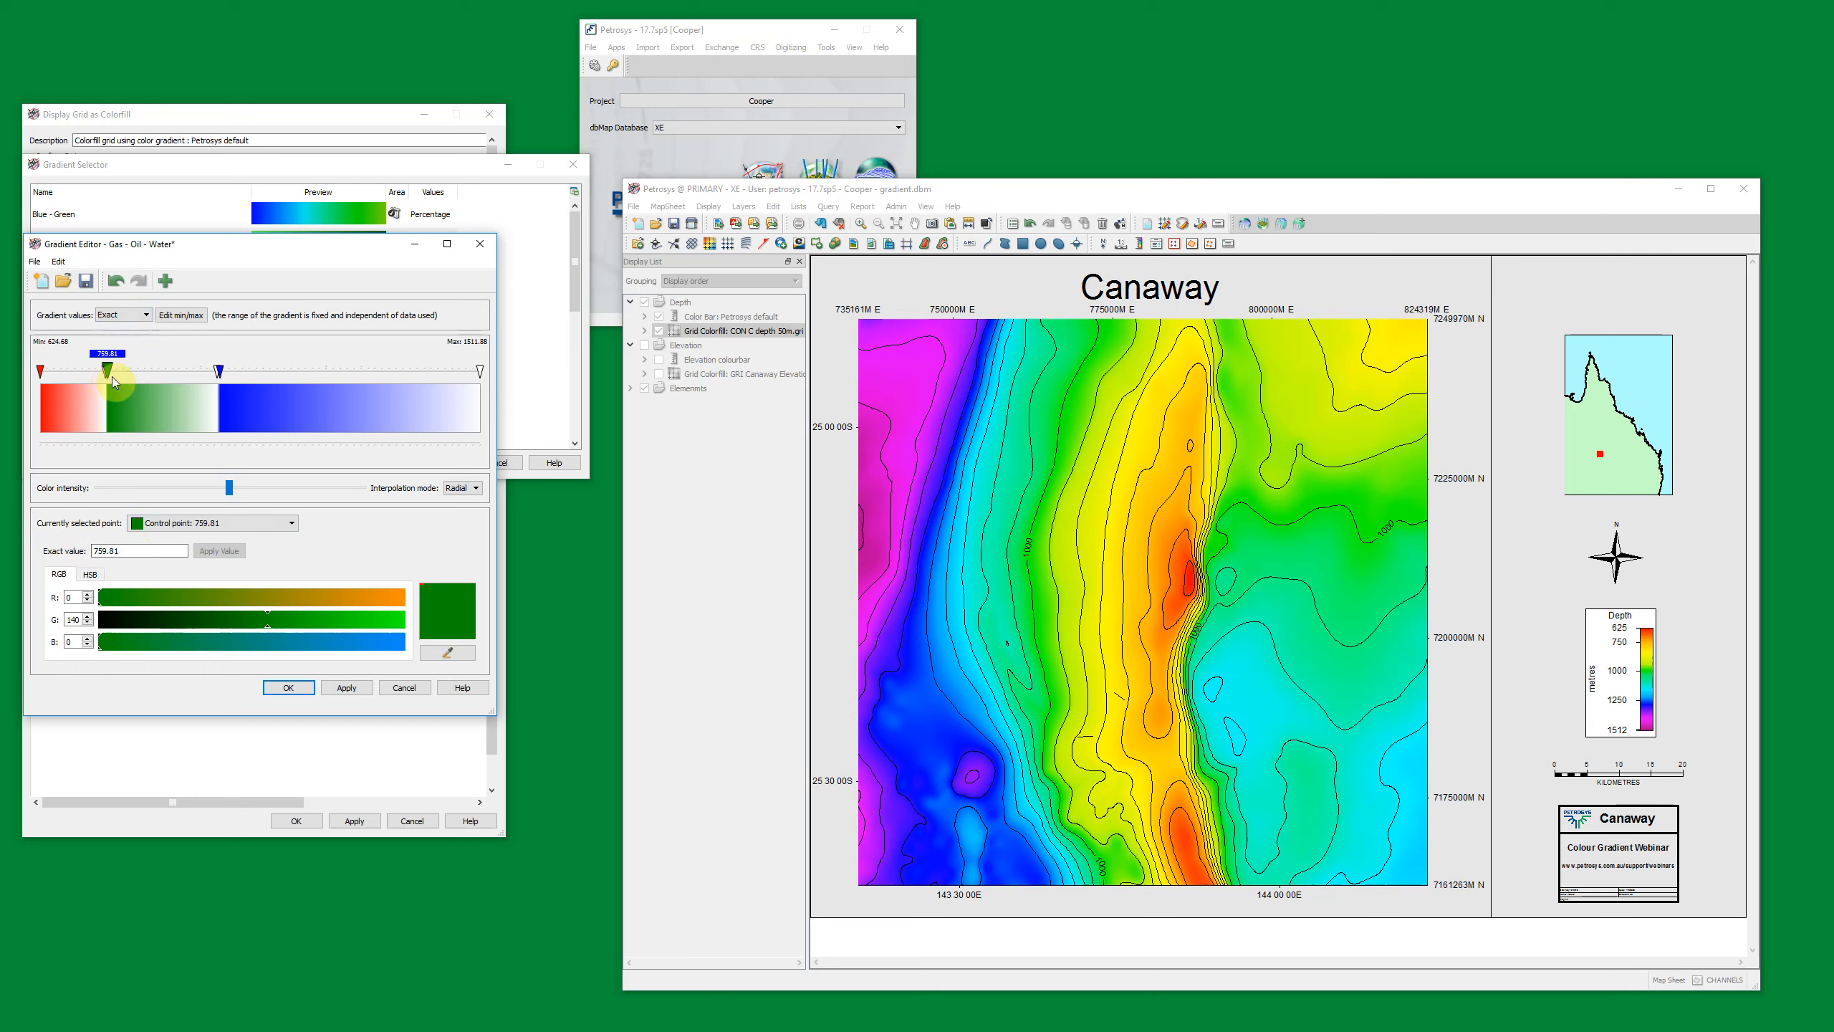
pyautogui.moveTo(110, 371)
pyautogui.mouseDown()
pyautogui.moveTo(144, 371)
pyautogui.moveTo(74, 373)
pyautogui.mouseUp()
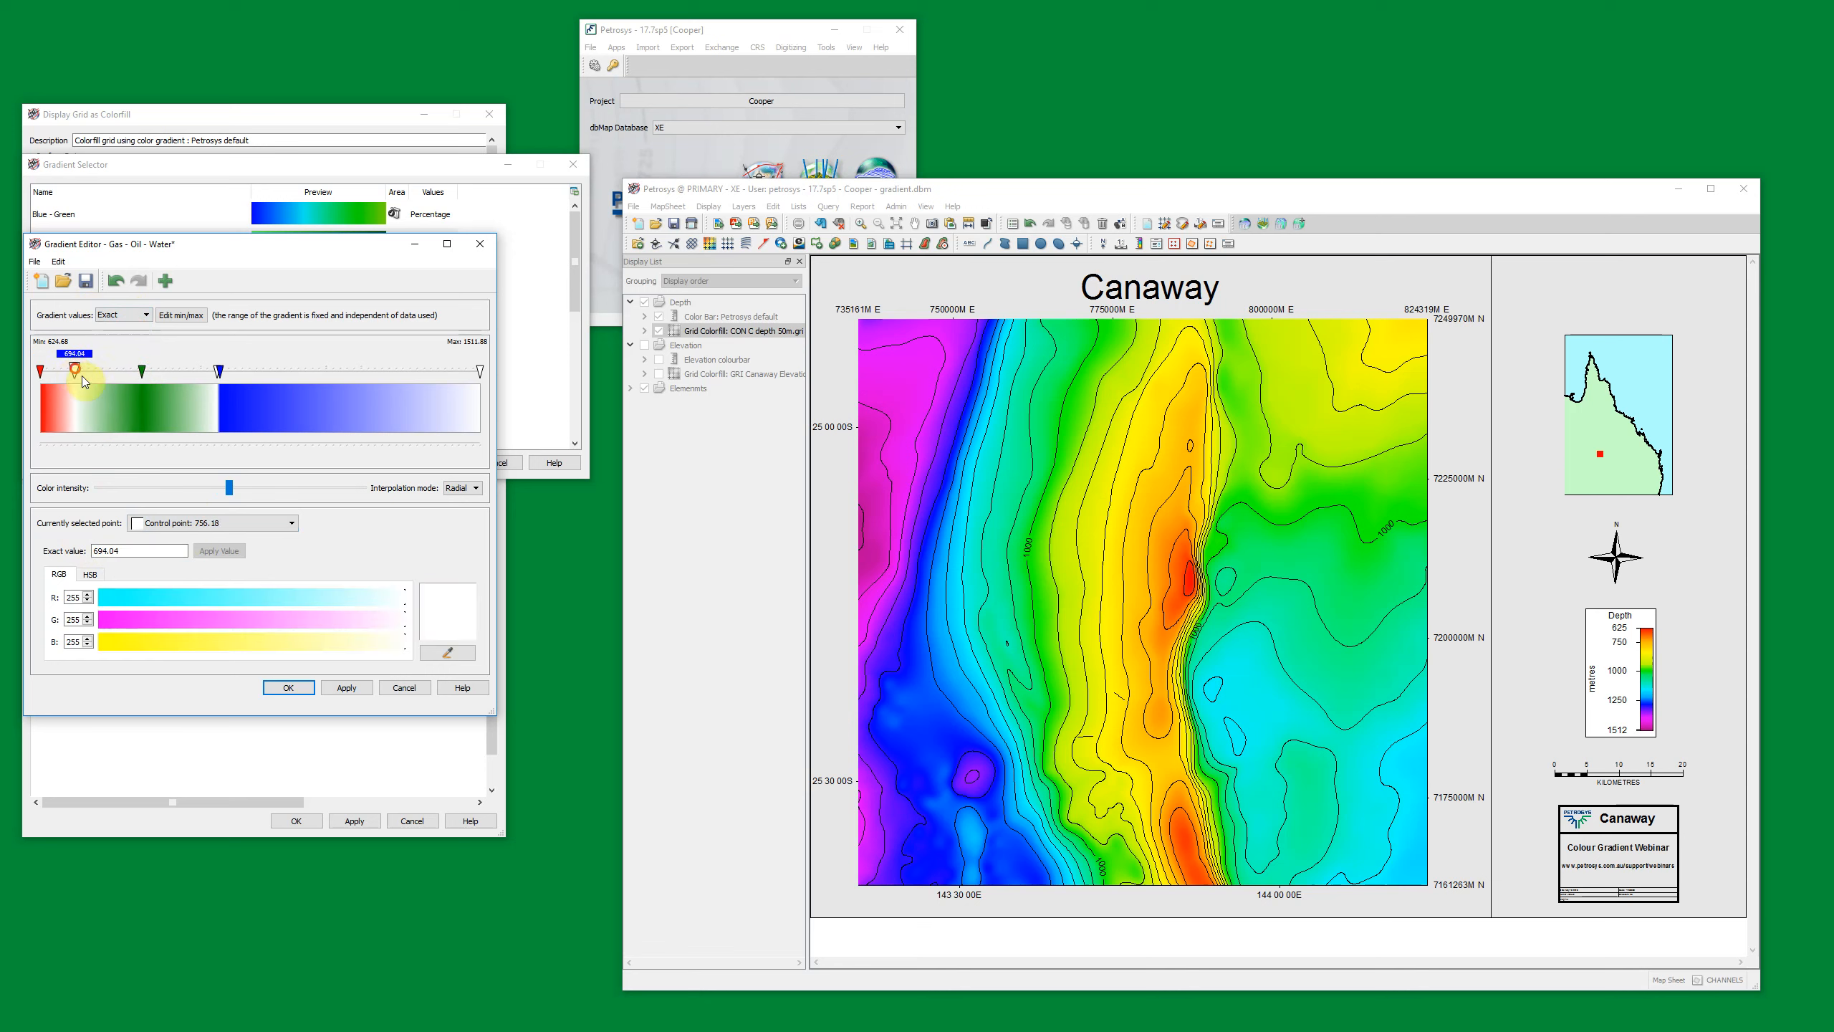
pyautogui.click(114, 553)
pyautogui.moveTo(132, 552); pyautogui.dragTo(50, 537)
pyautogui.write('675')
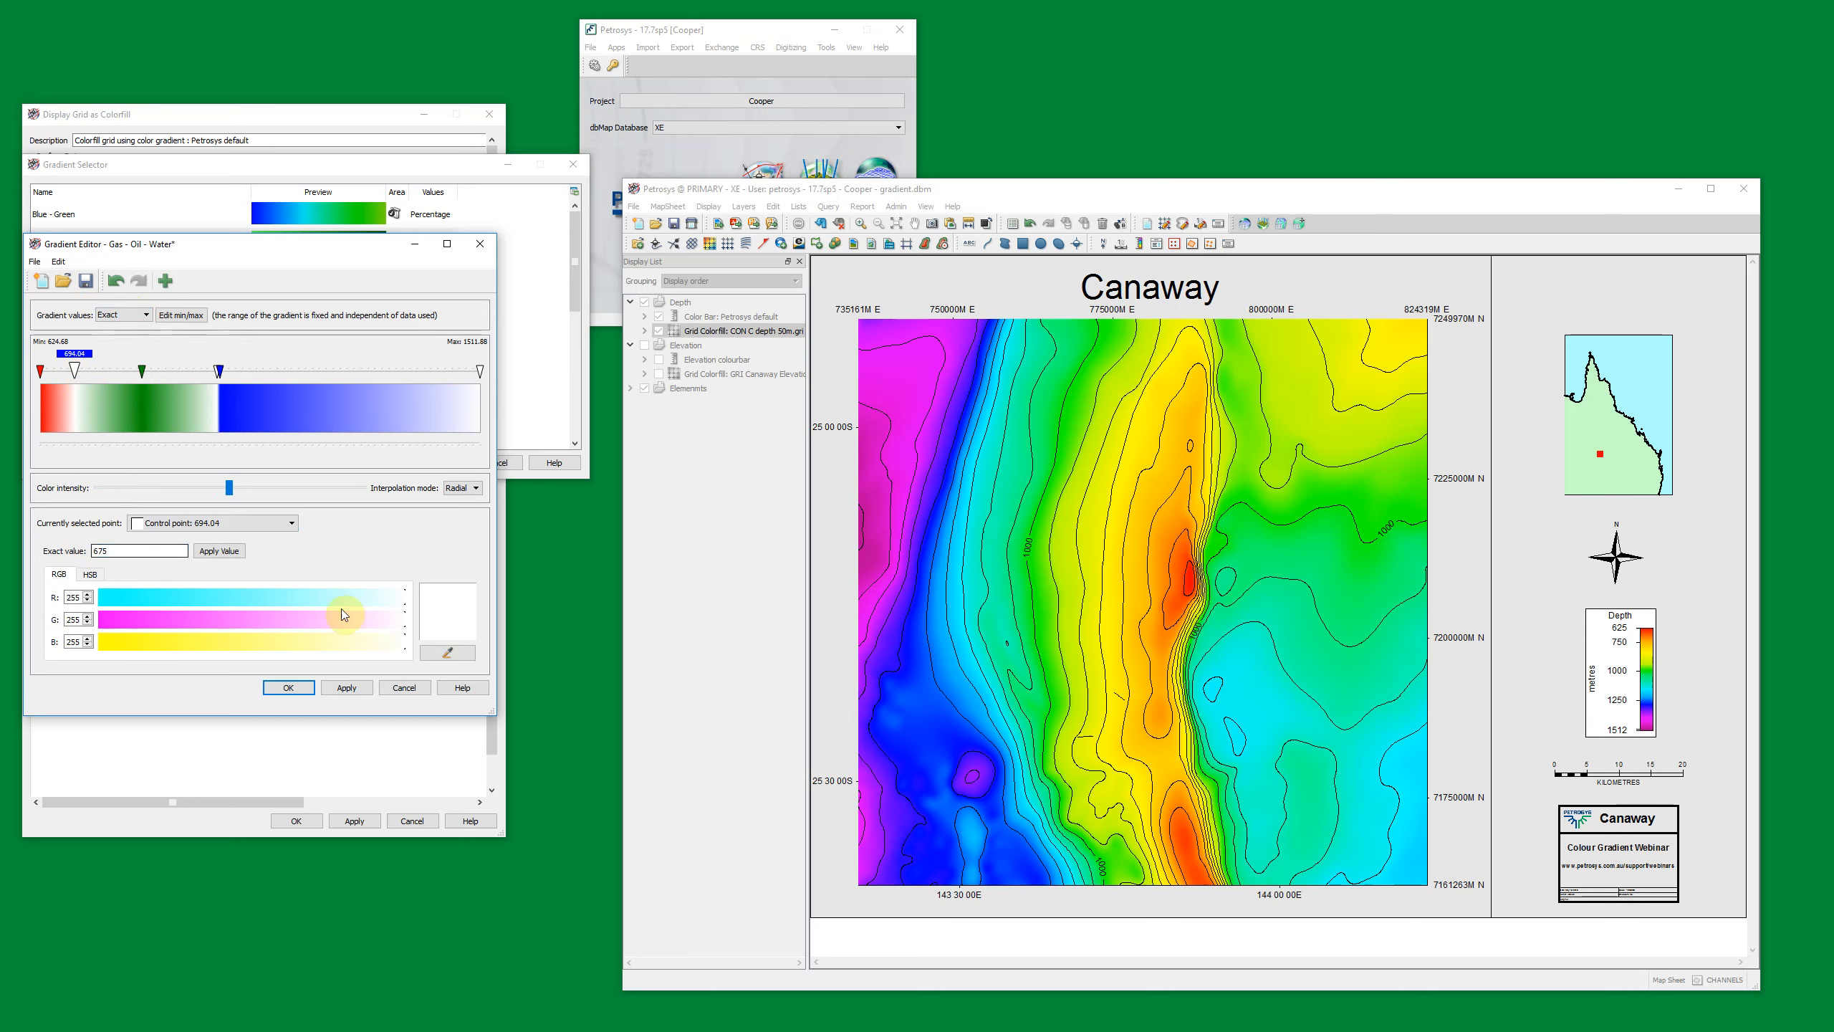
pyautogui.click(218, 551)
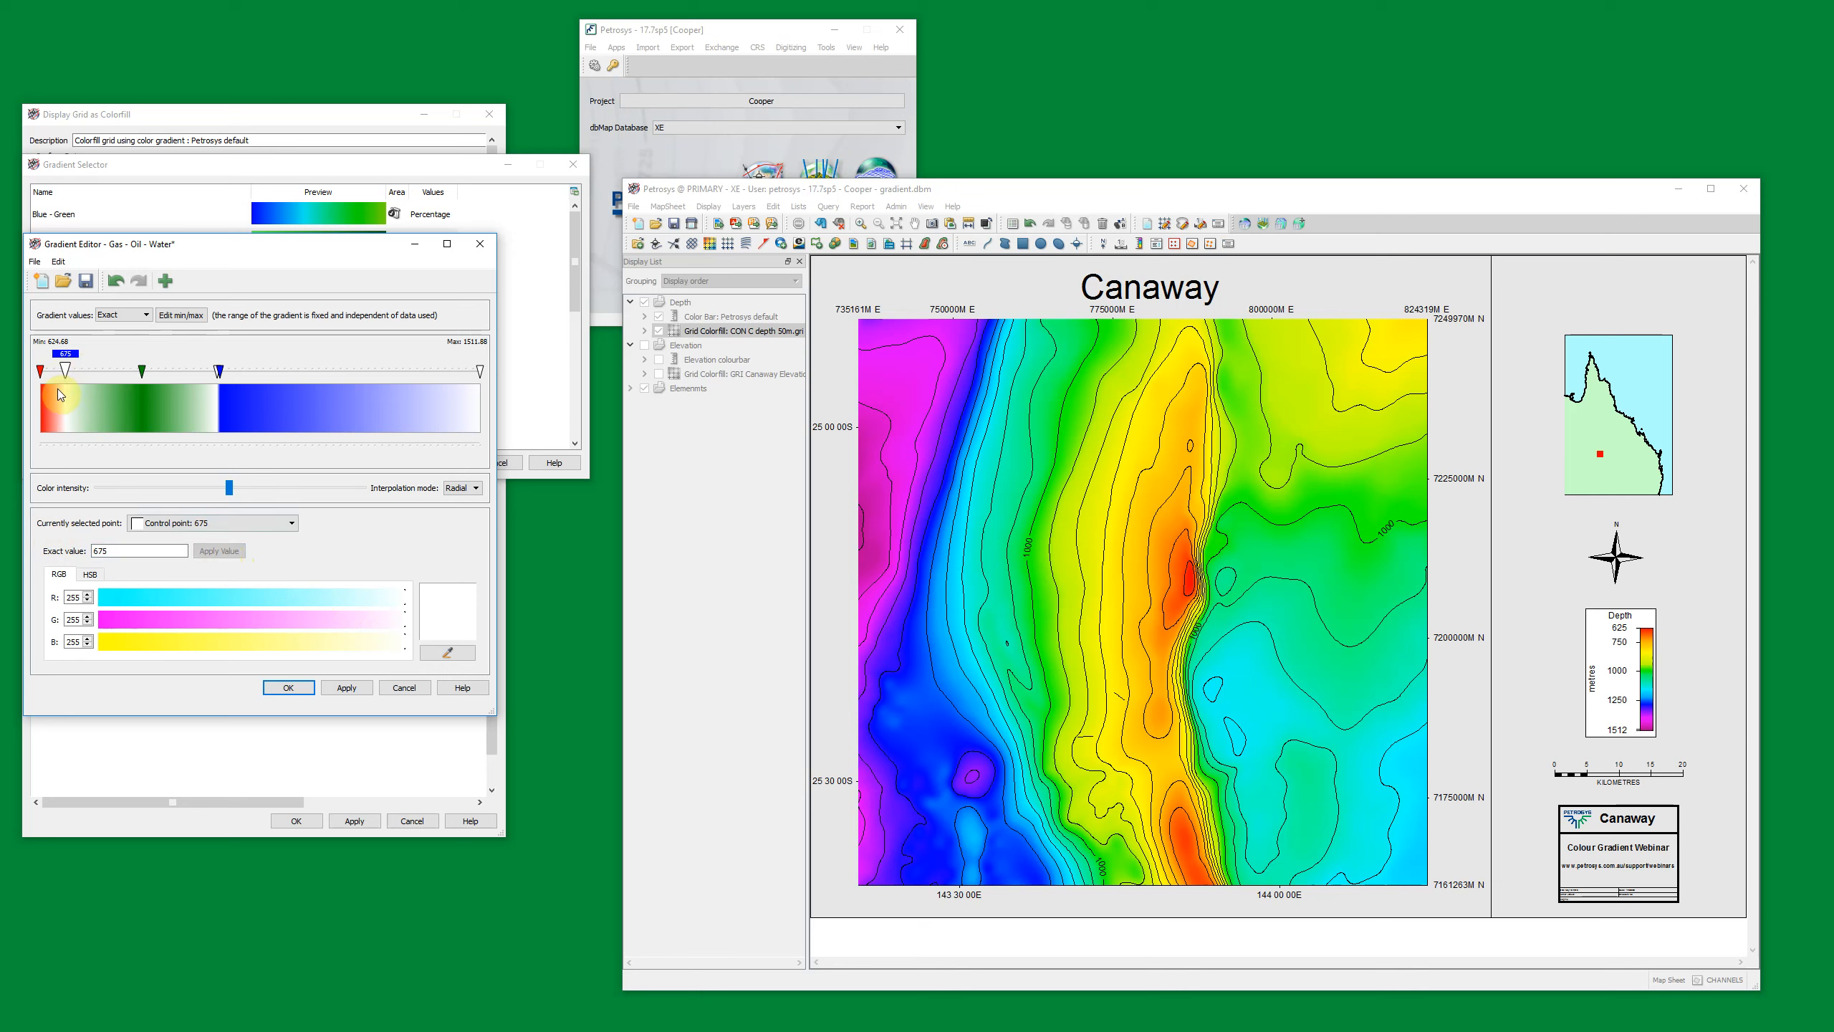
# Step: Set the green control point to exact value 675.1 so the green band starts just after the red one
pyautogui.click(142, 371)
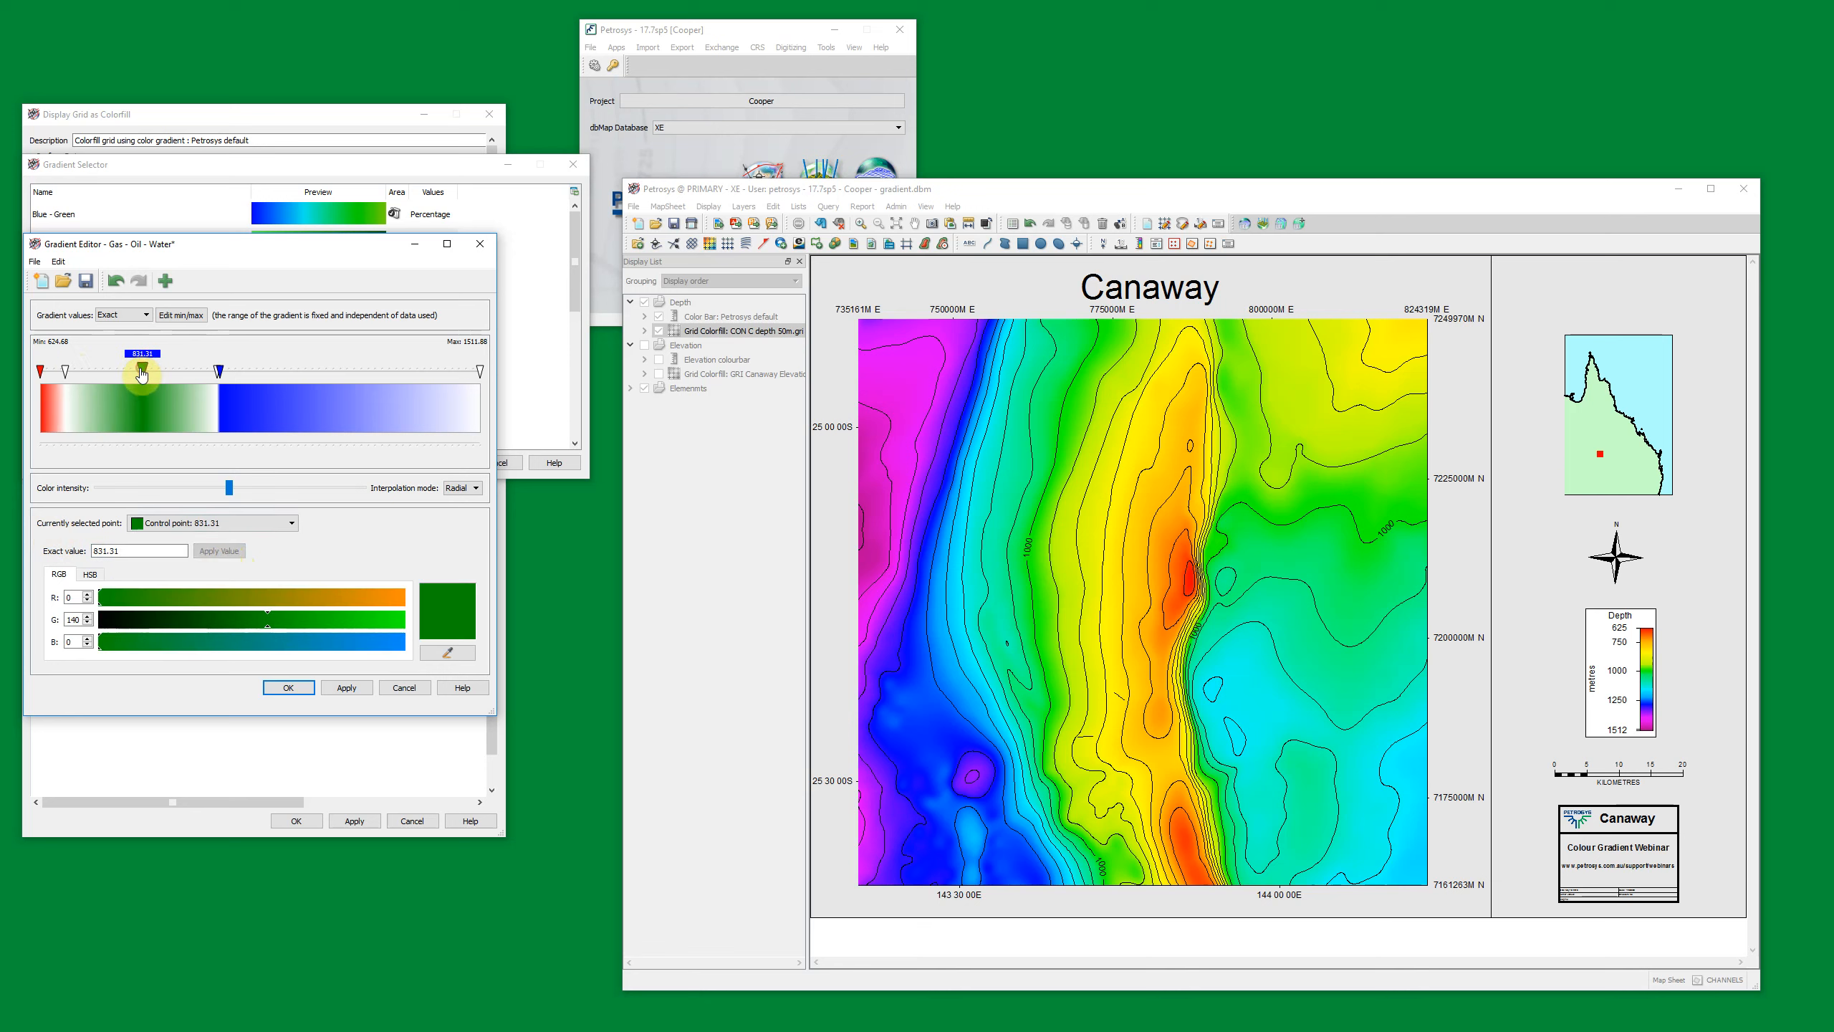
pyautogui.moveTo(130, 545); pyautogui.dragTo(64, 545)
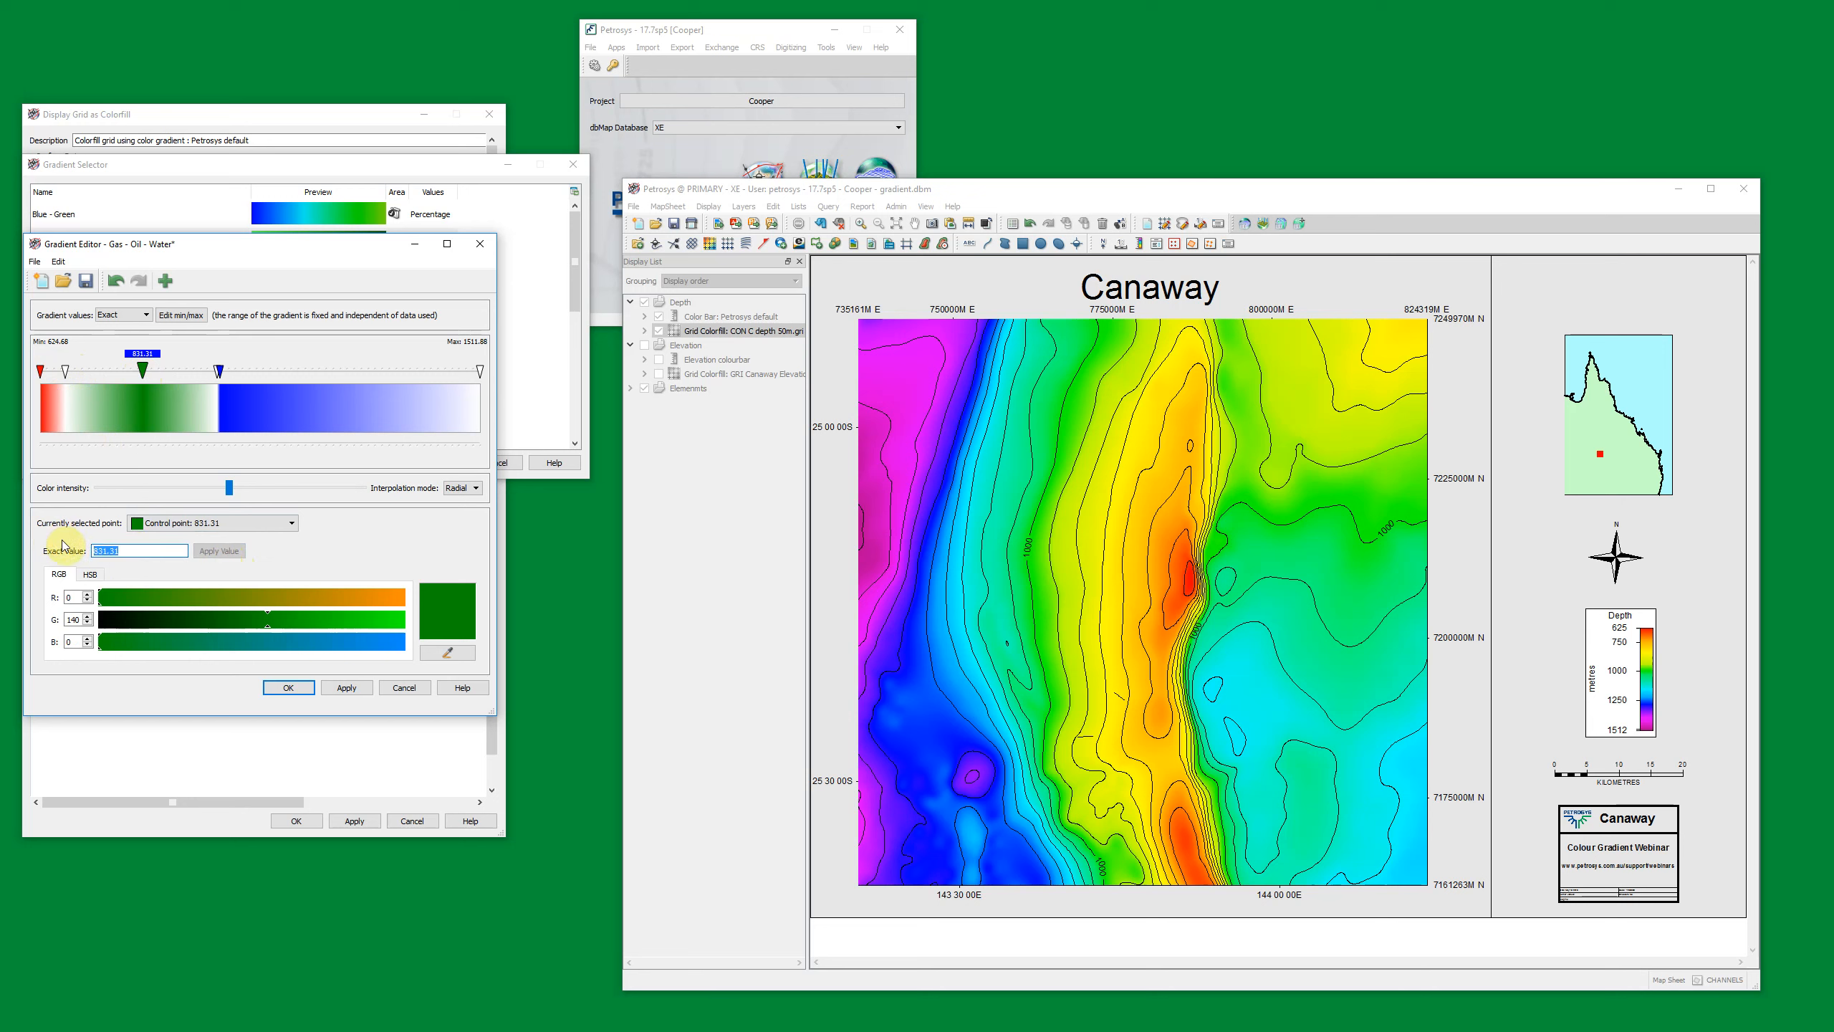
pyautogui.write('675.1')
pyautogui.click(219, 550)
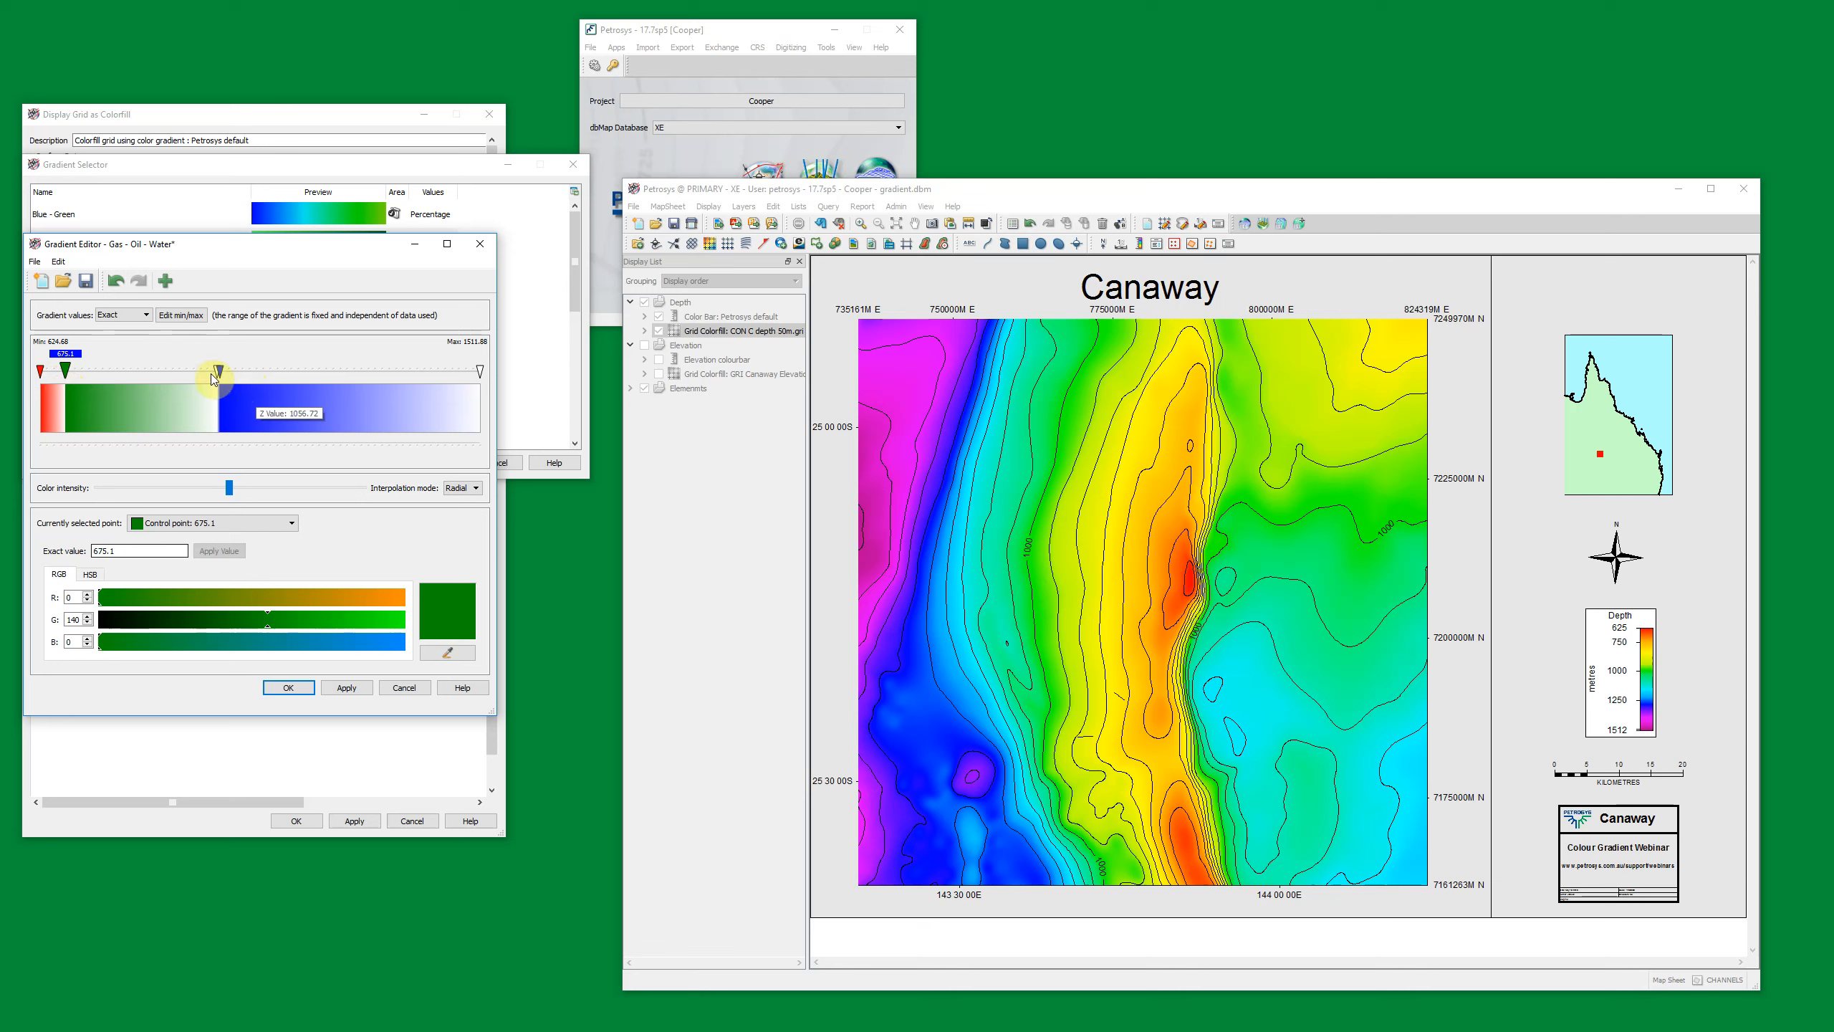
# Step: Separate the white control point ending the green band from the blue one and set its exact value to 755
pyautogui.click(217, 373)
pyautogui.moveTo(218, 372); pyautogui.dragTo(131, 370)
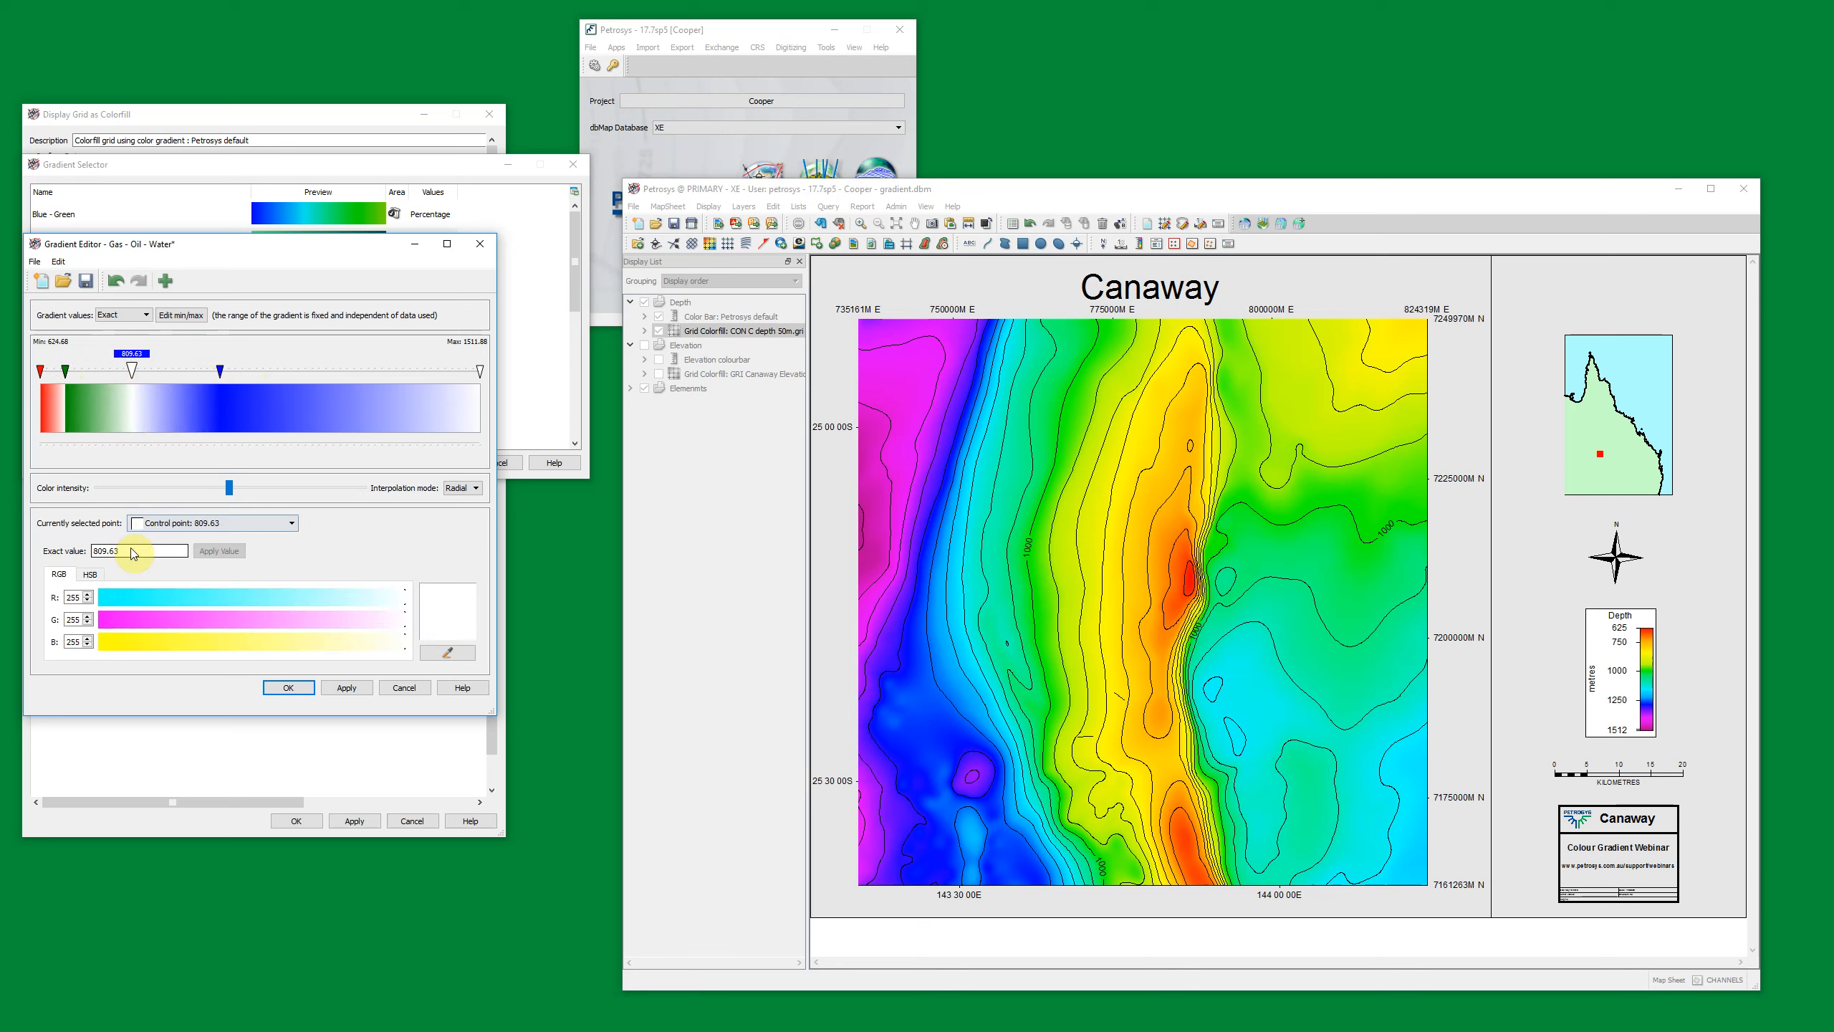
pyautogui.moveTo(129, 551); pyautogui.dragTo(70, 544)
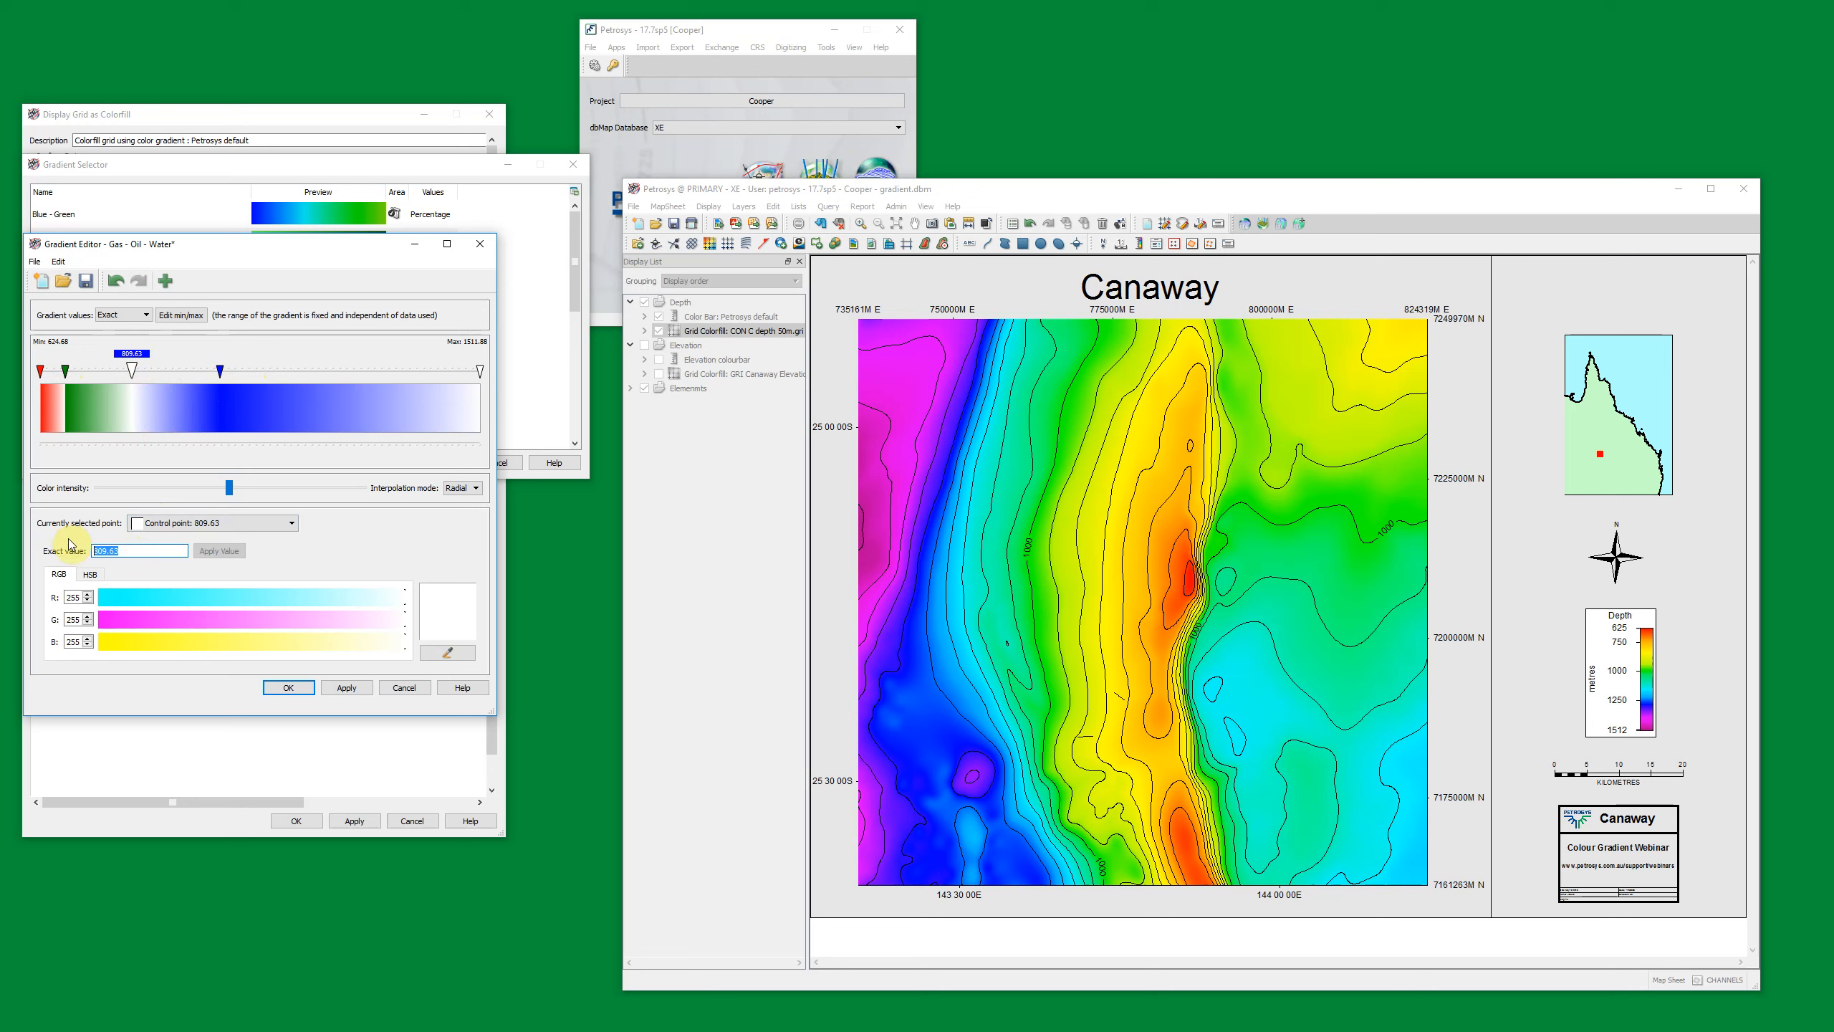
pyautogui.write('755')
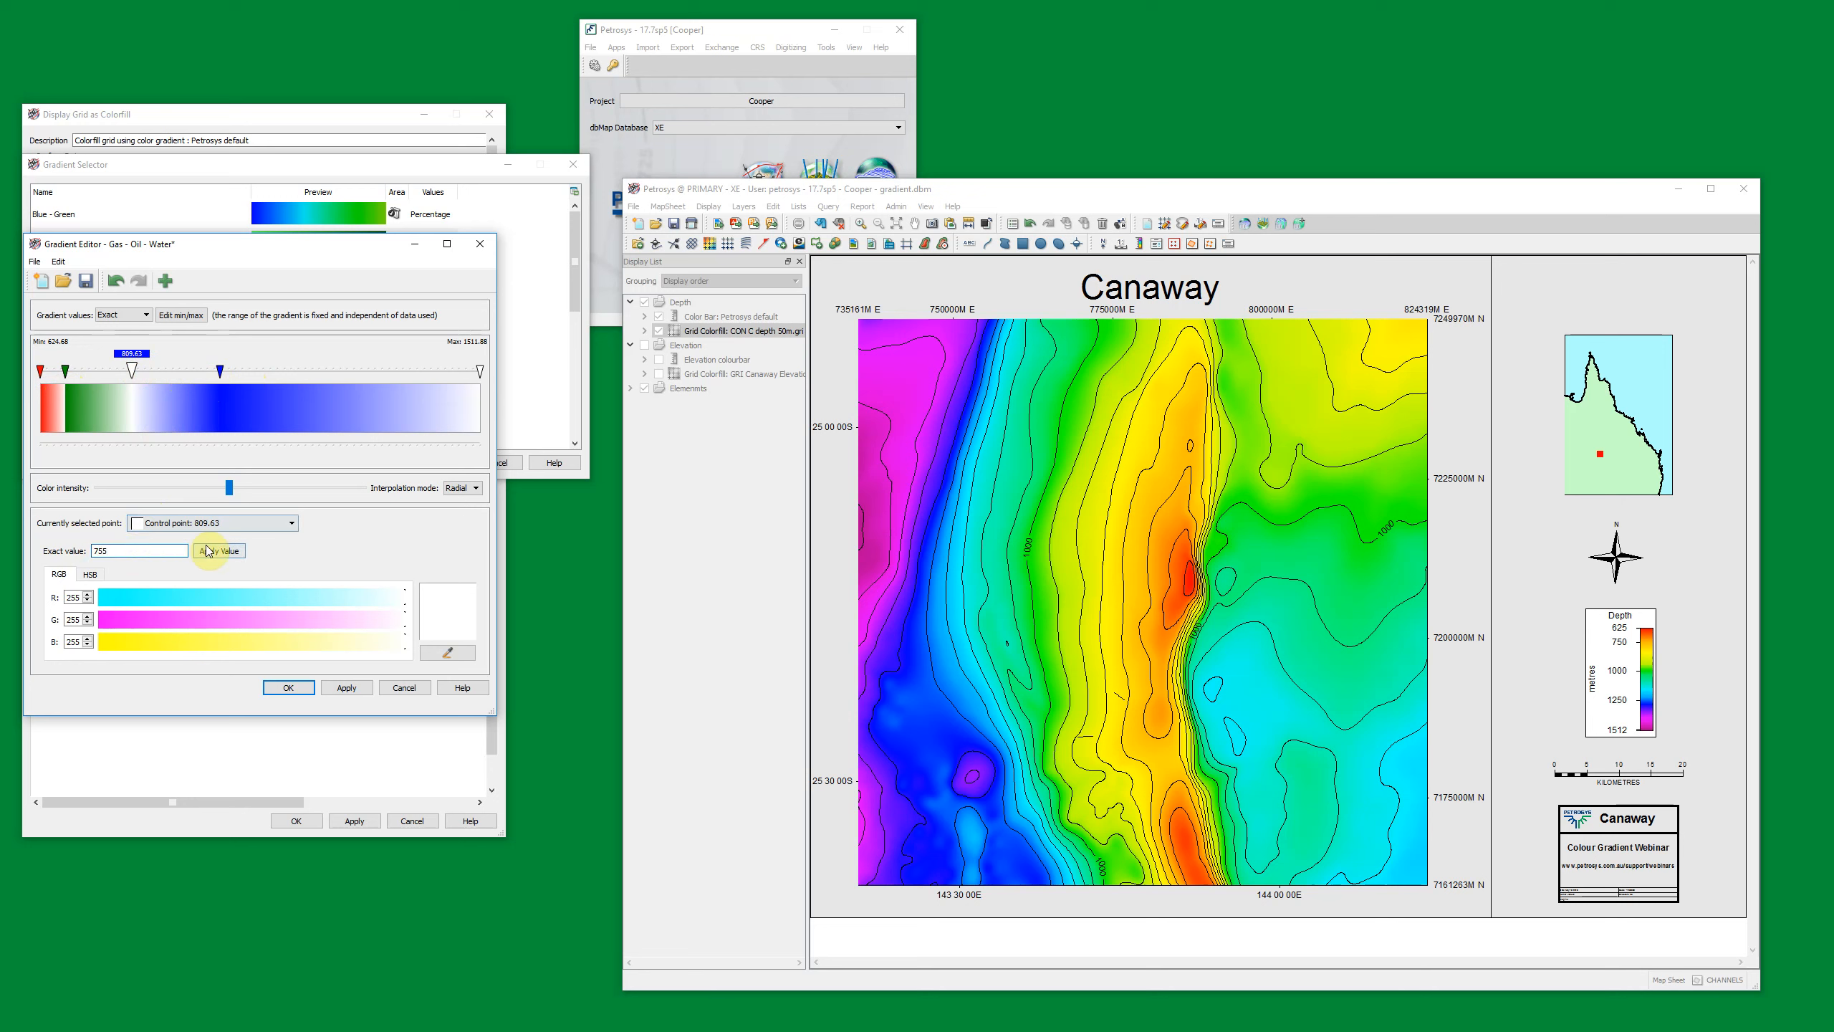
pyautogui.click(207, 553)
# Step: Set the blue control point to exact value 755.1 so the blue band starts just after the green one
pyautogui.click(219, 370)
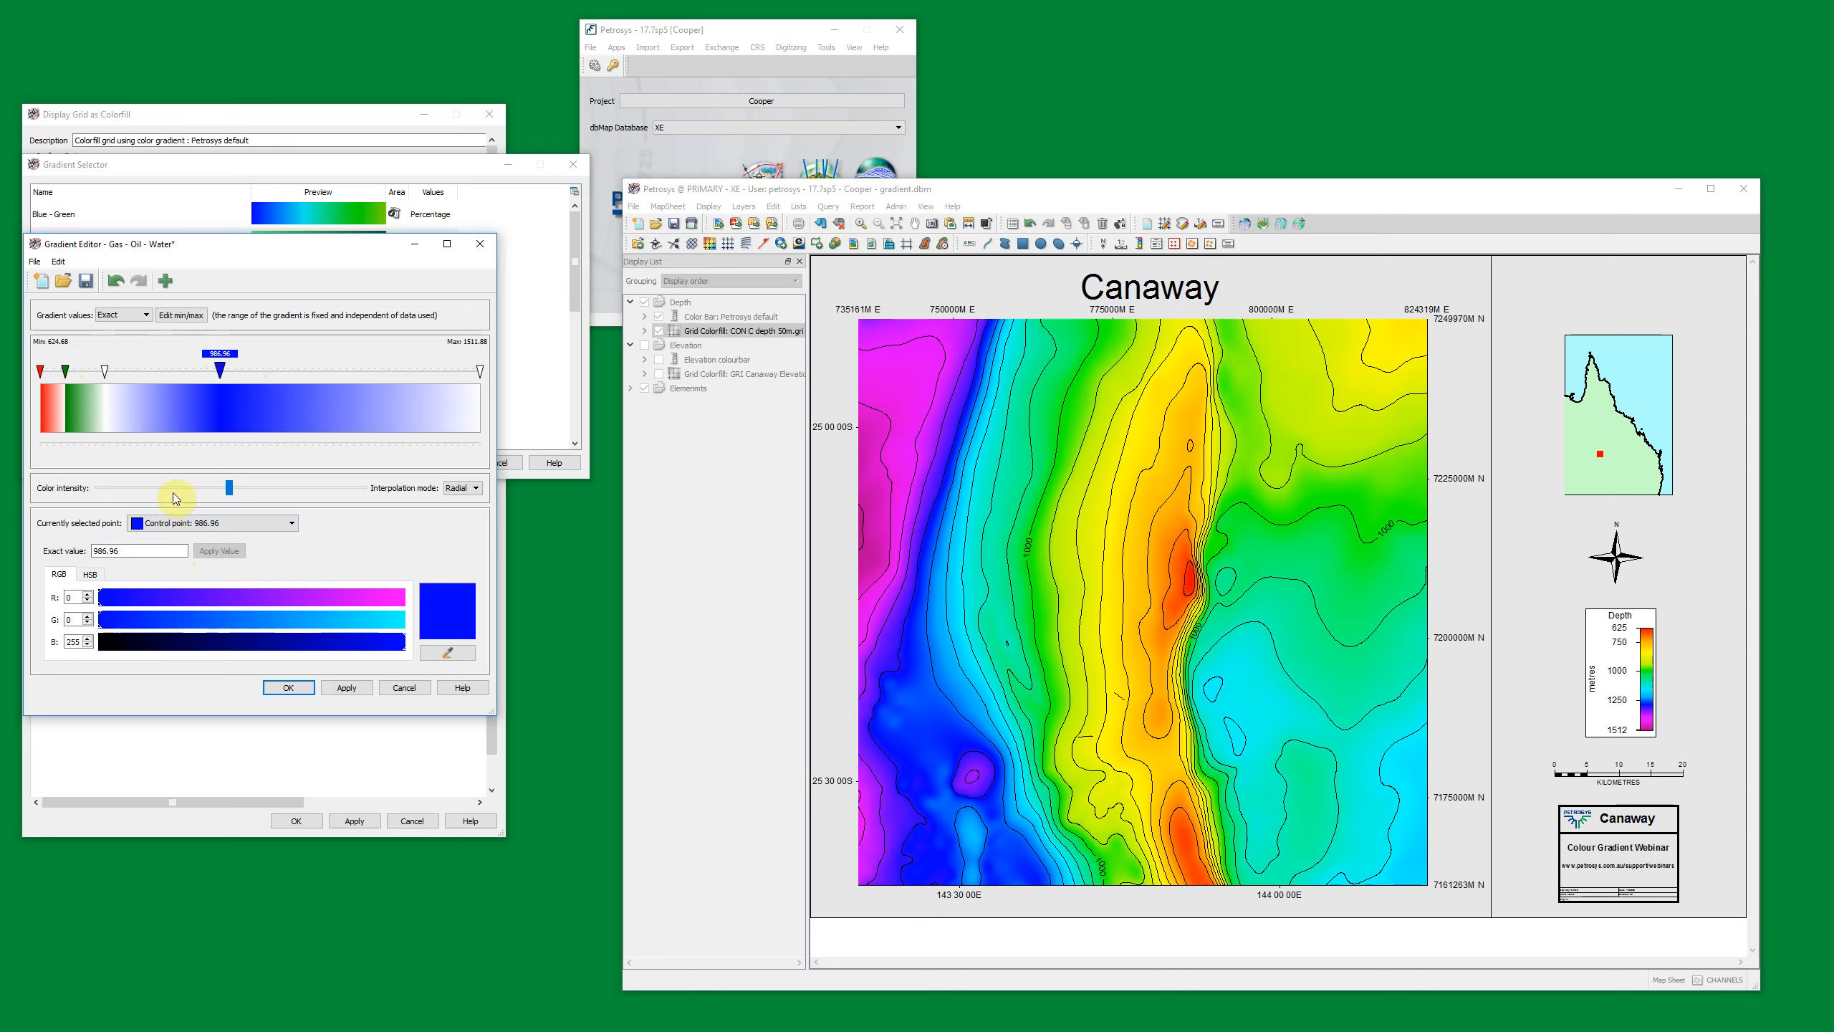
pyautogui.moveTo(124, 550); pyautogui.dragTo(72, 547)
pyautogui.write('755.1')
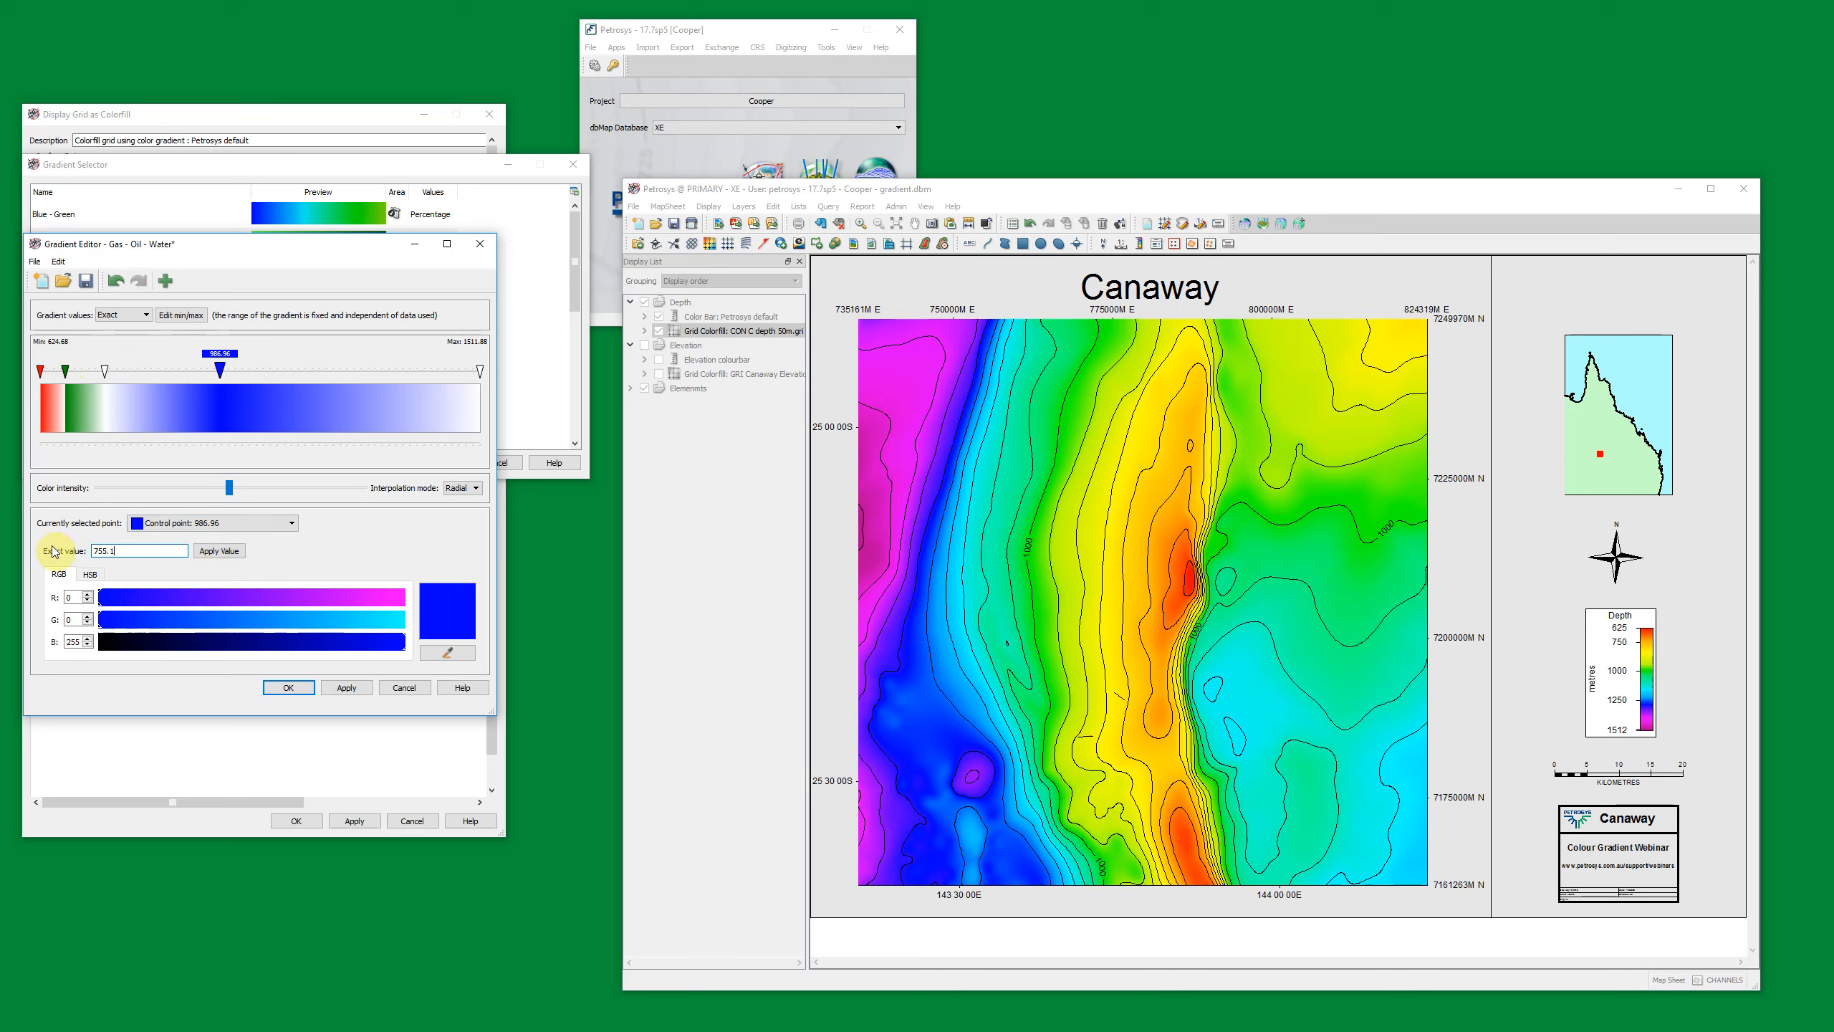
pyautogui.click(212, 551)
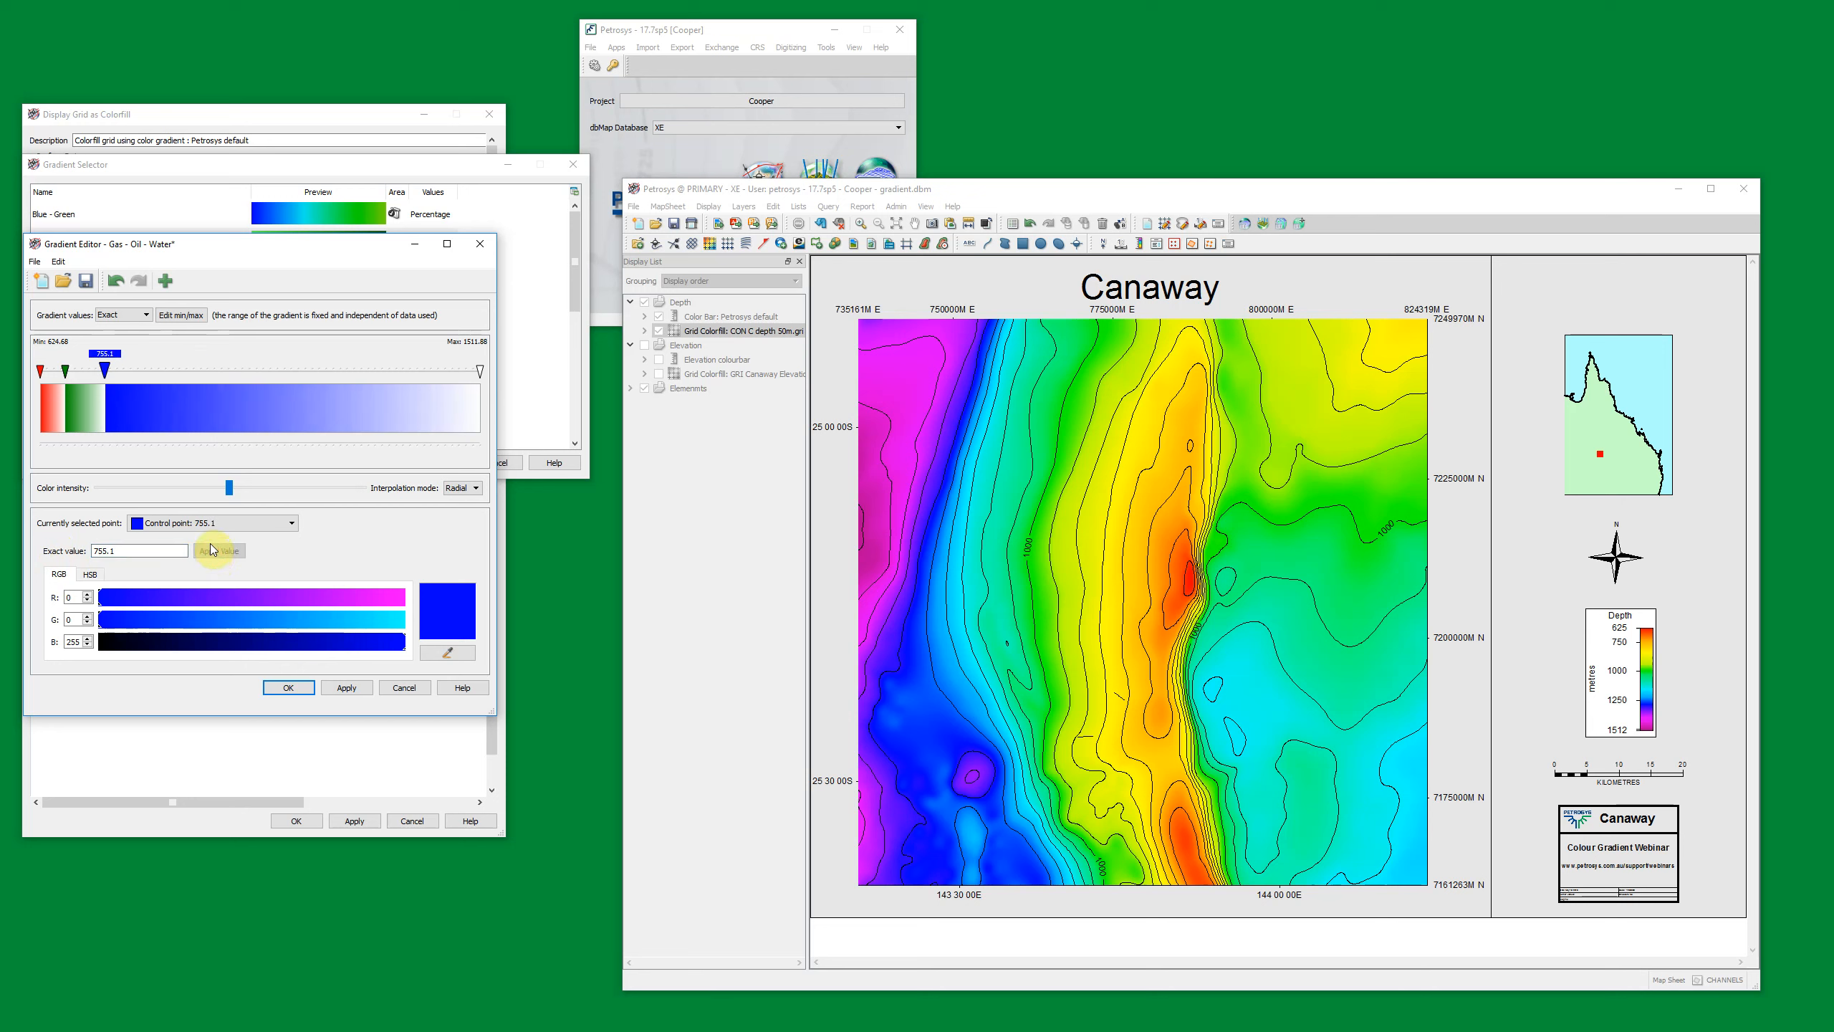
# Step: Save the edited gradient as a new file named "Canaway conacts" in the Project area
pyautogui.click(35, 261)
pyautogui.click(67, 331)
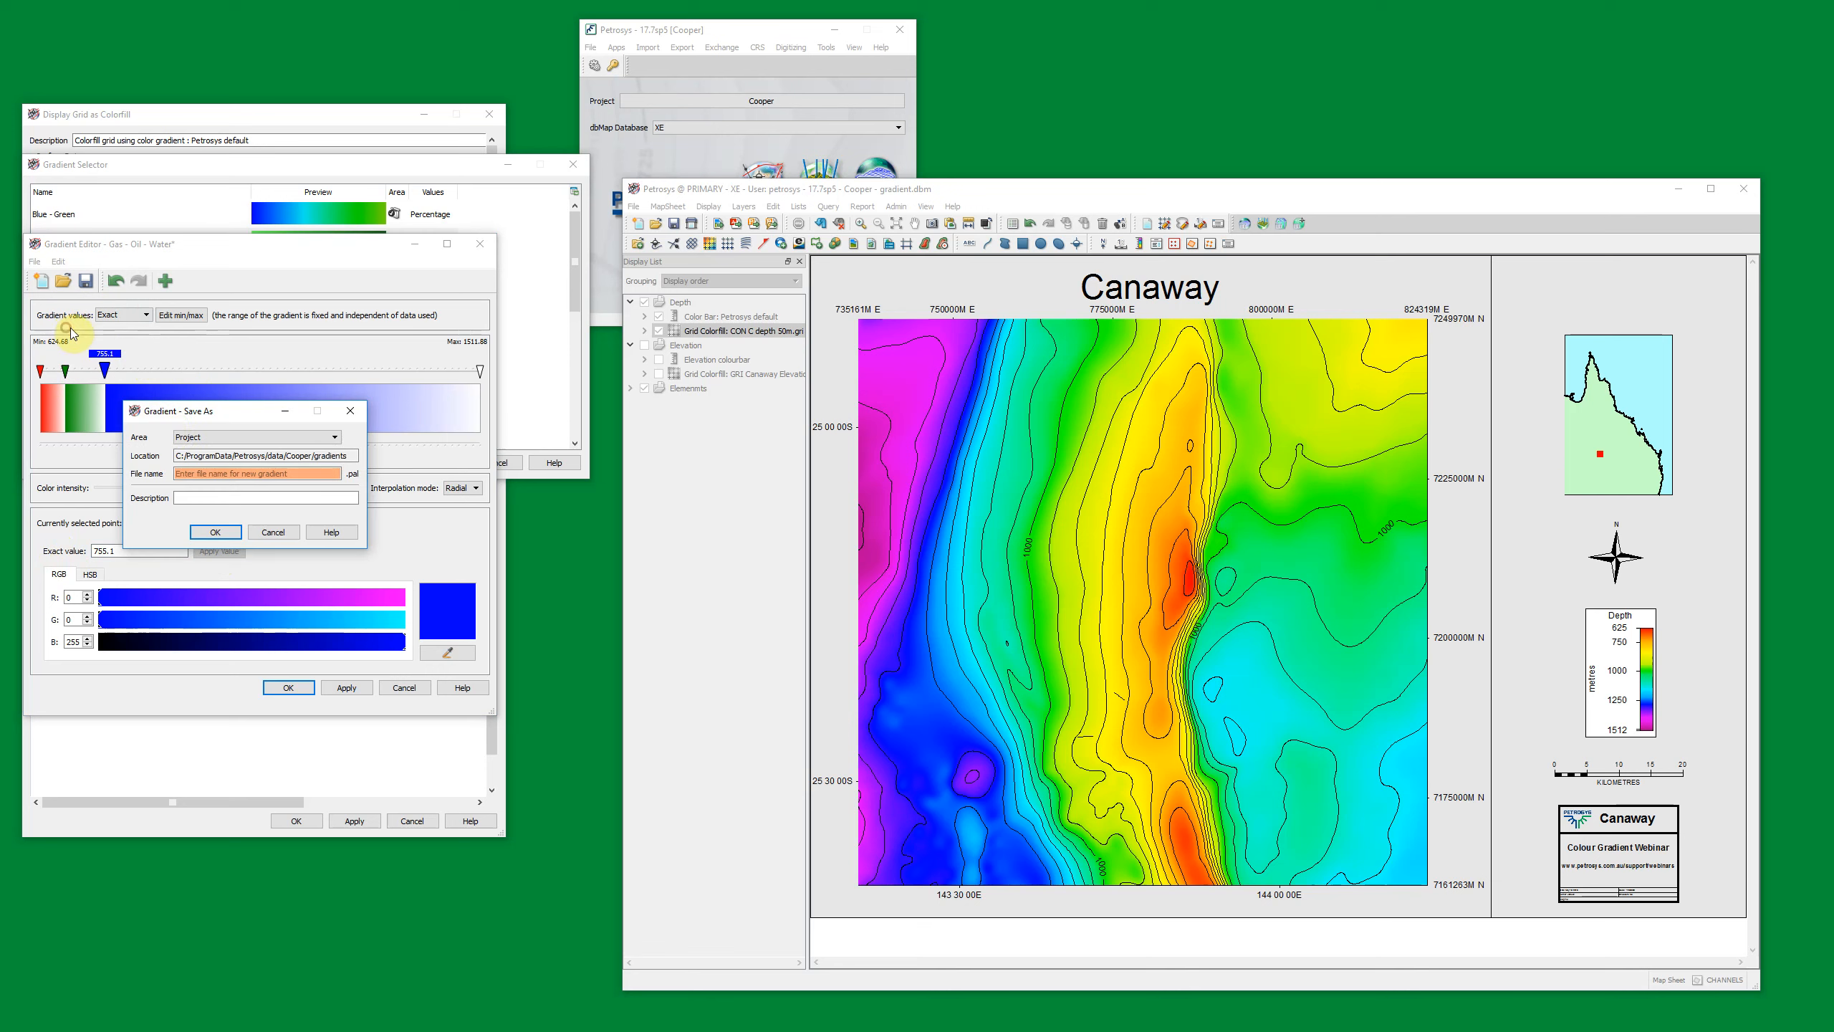
pyautogui.click(195, 442)
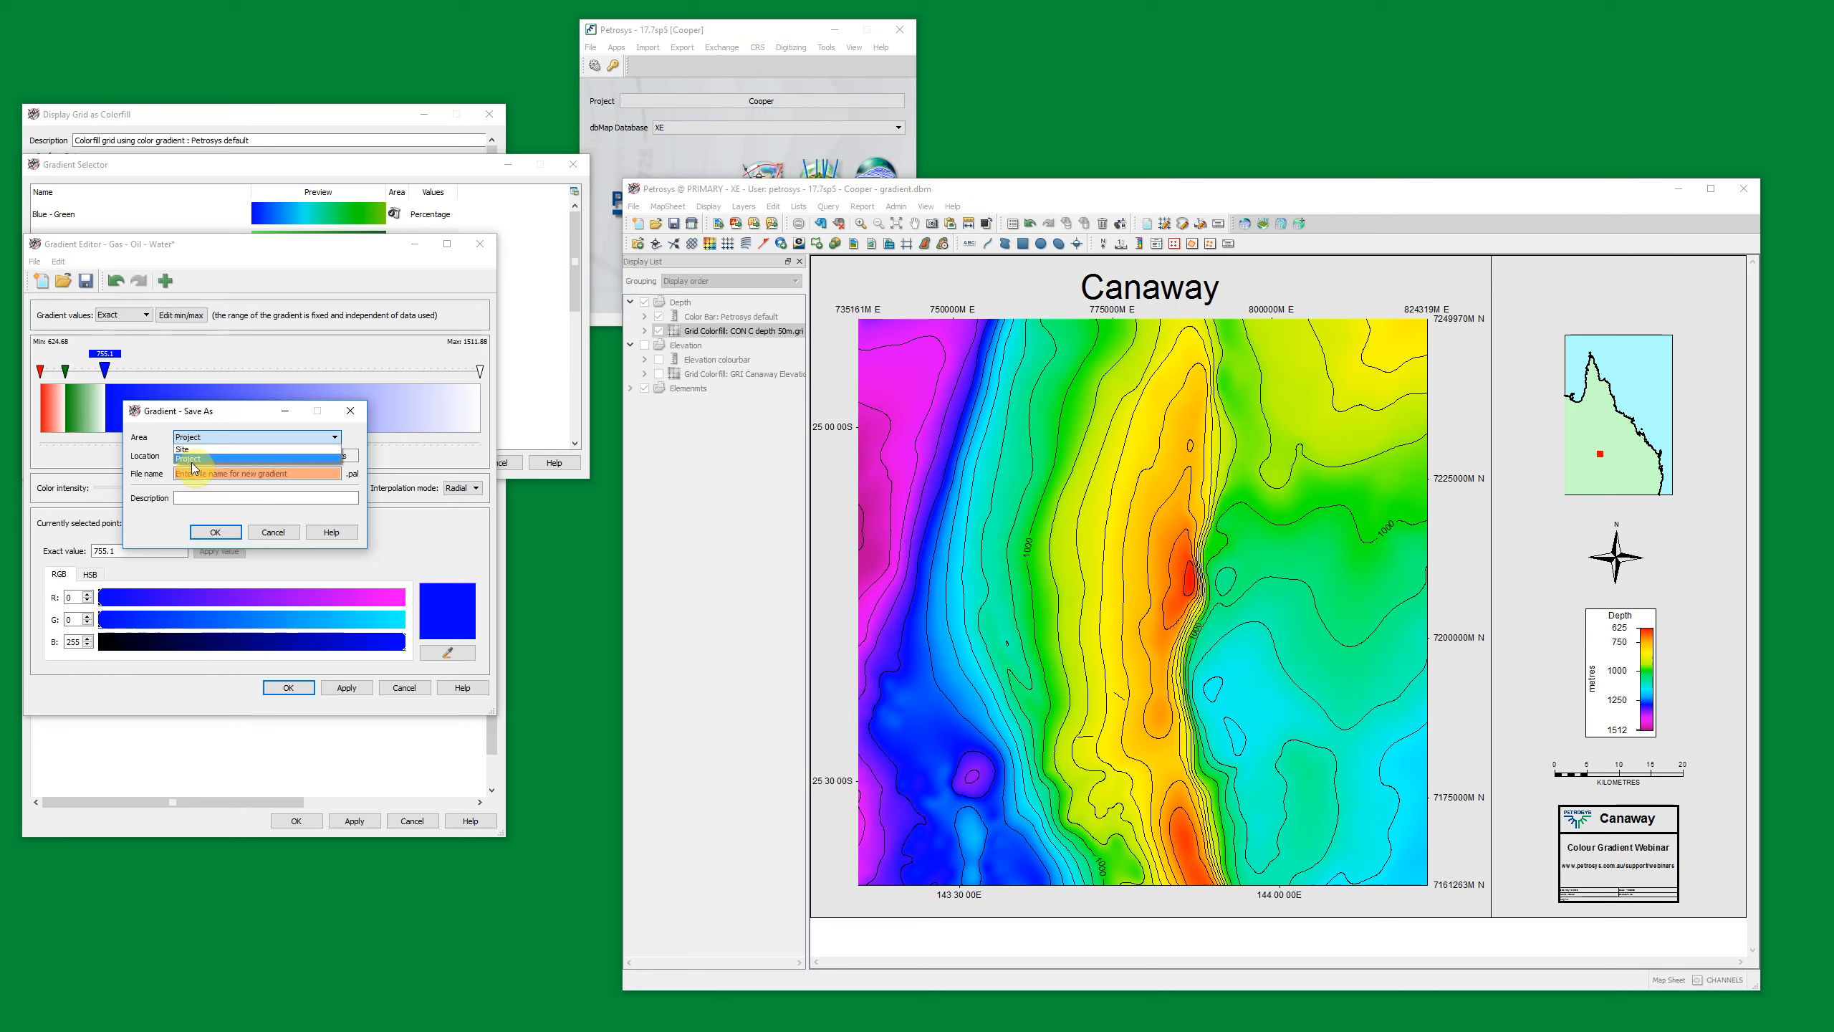
pyautogui.click(190, 457)
pyautogui.click(196, 471)
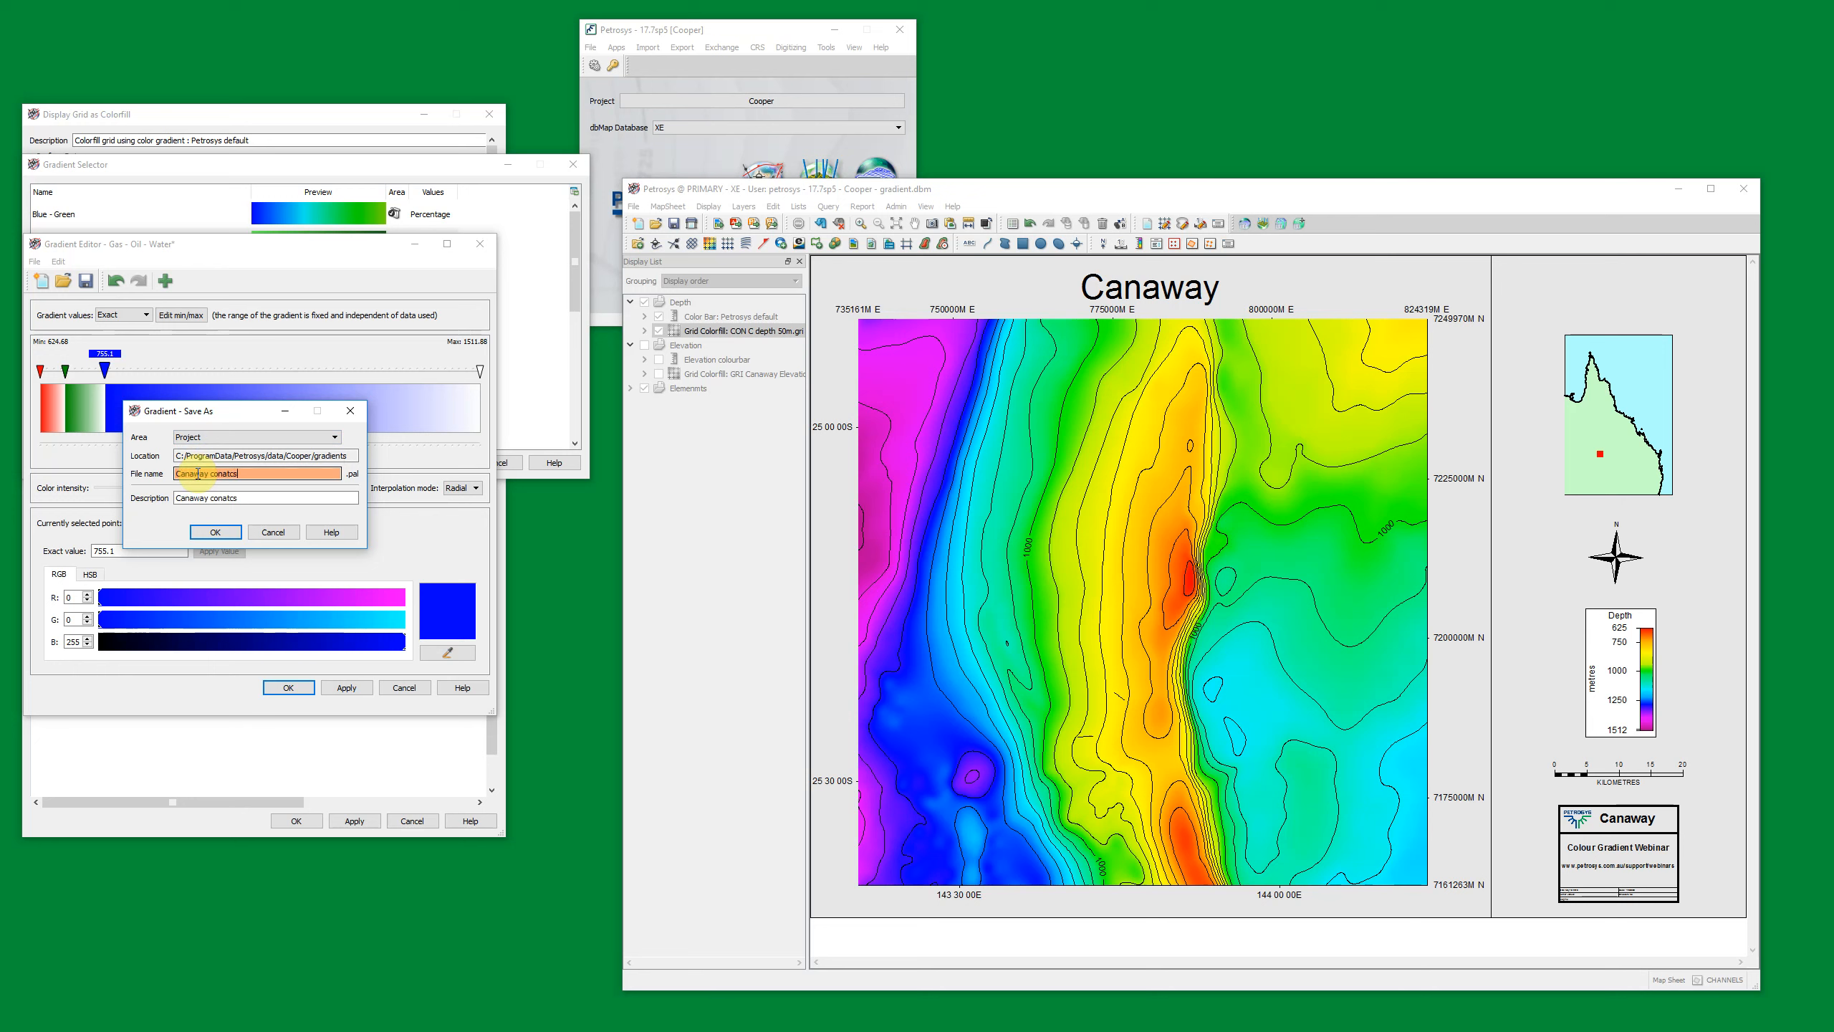
pyautogui.write('Canaway conacts')
pyautogui.click(215, 532)
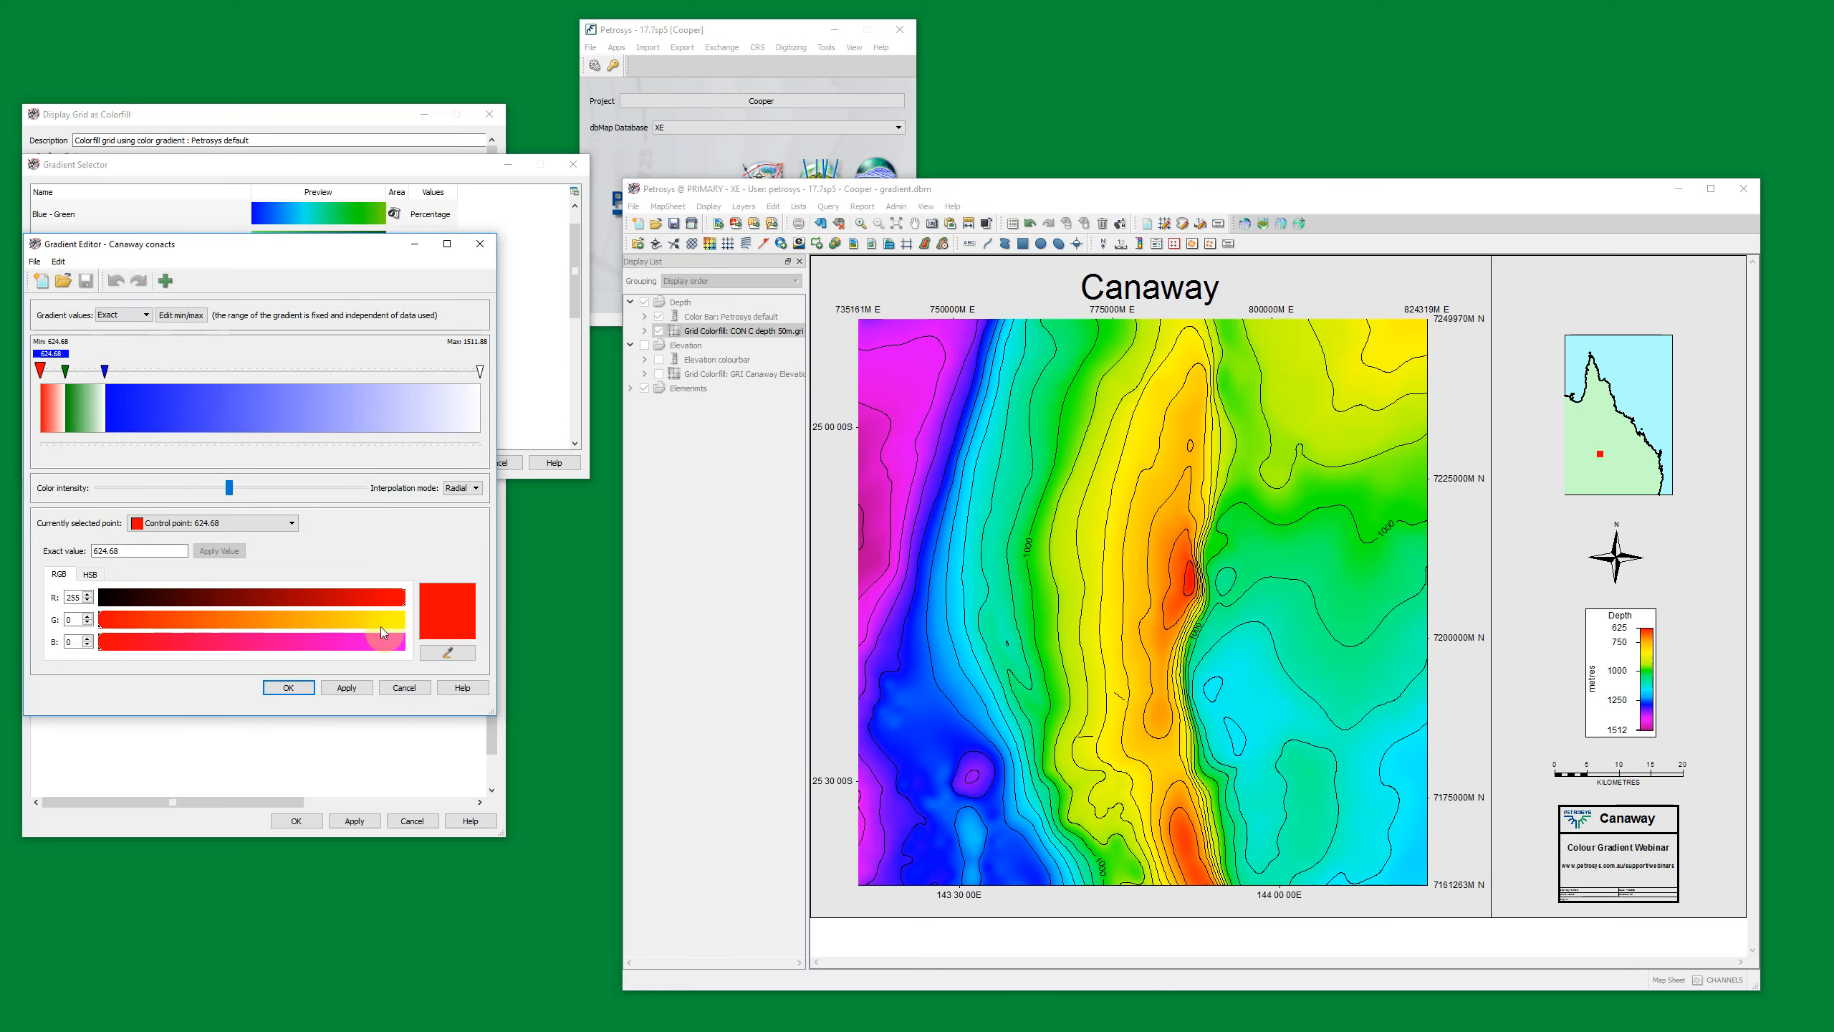
# Step: Apply the Canaway conacts gradient to the depth grid and redraw the map
pyautogui.click(288, 687)
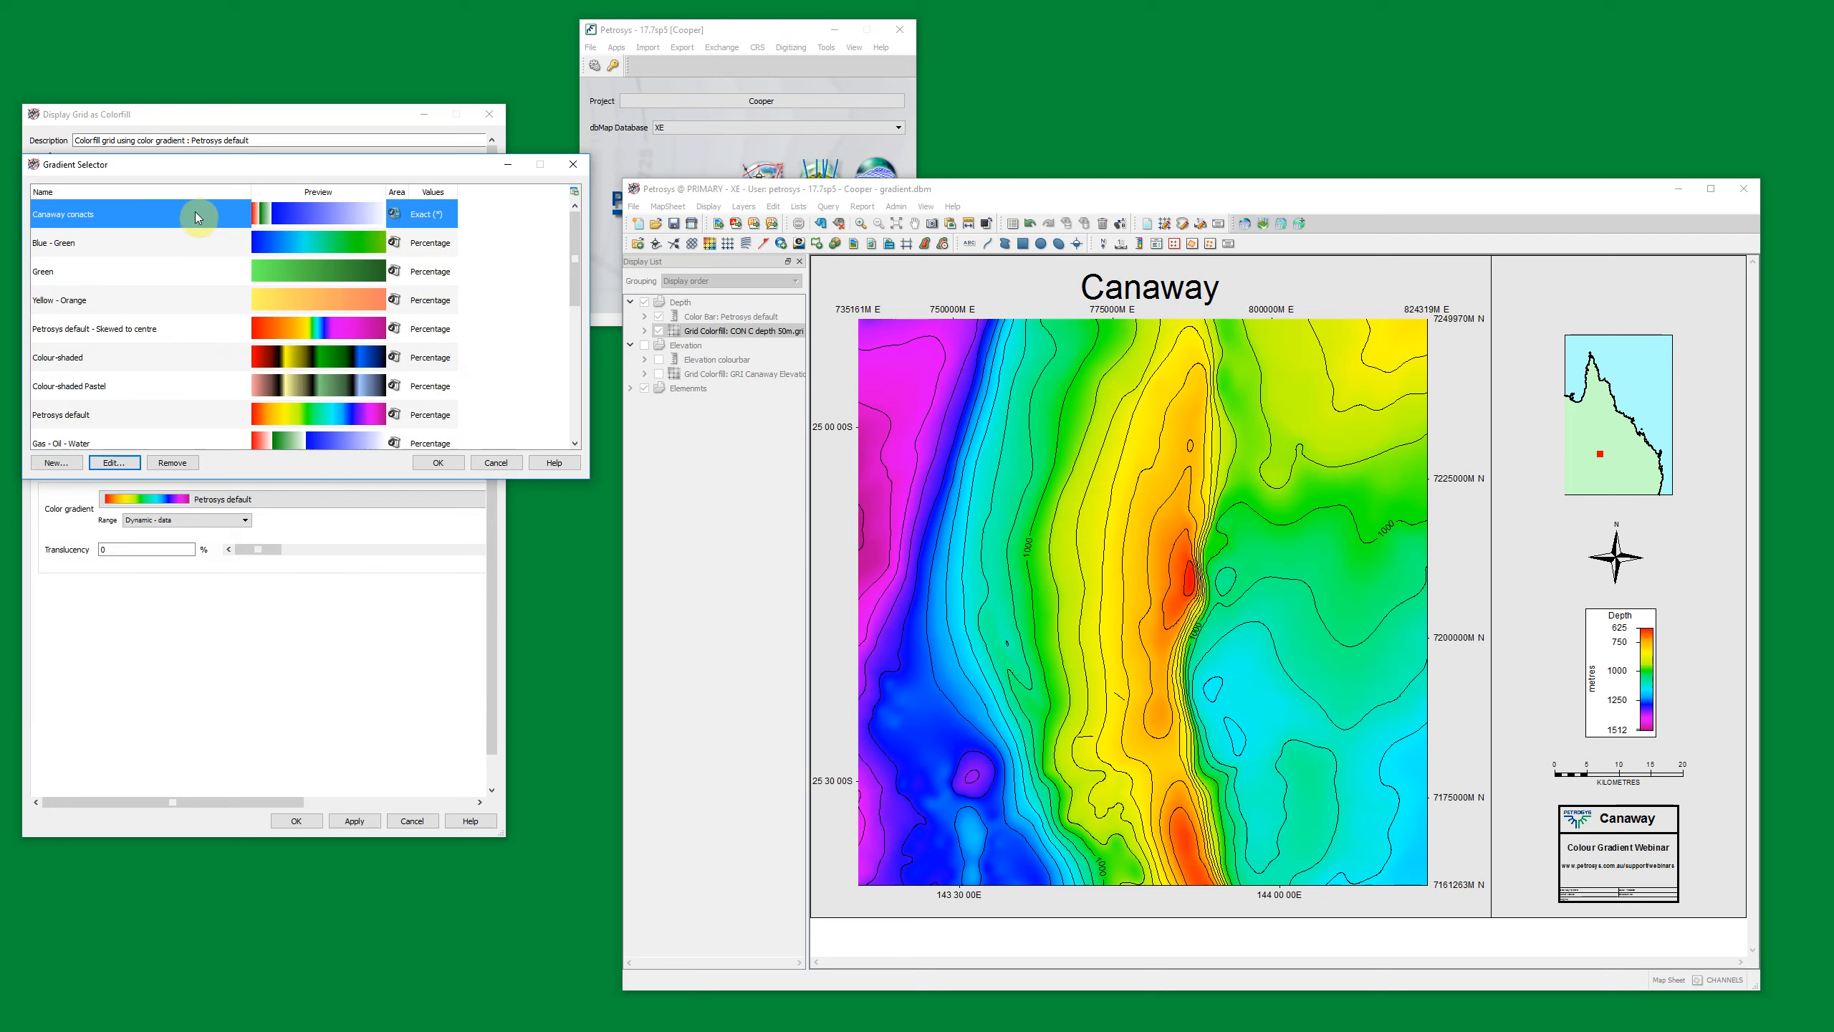
pyautogui.click(443, 467)
pyautogui.click(306, 819)
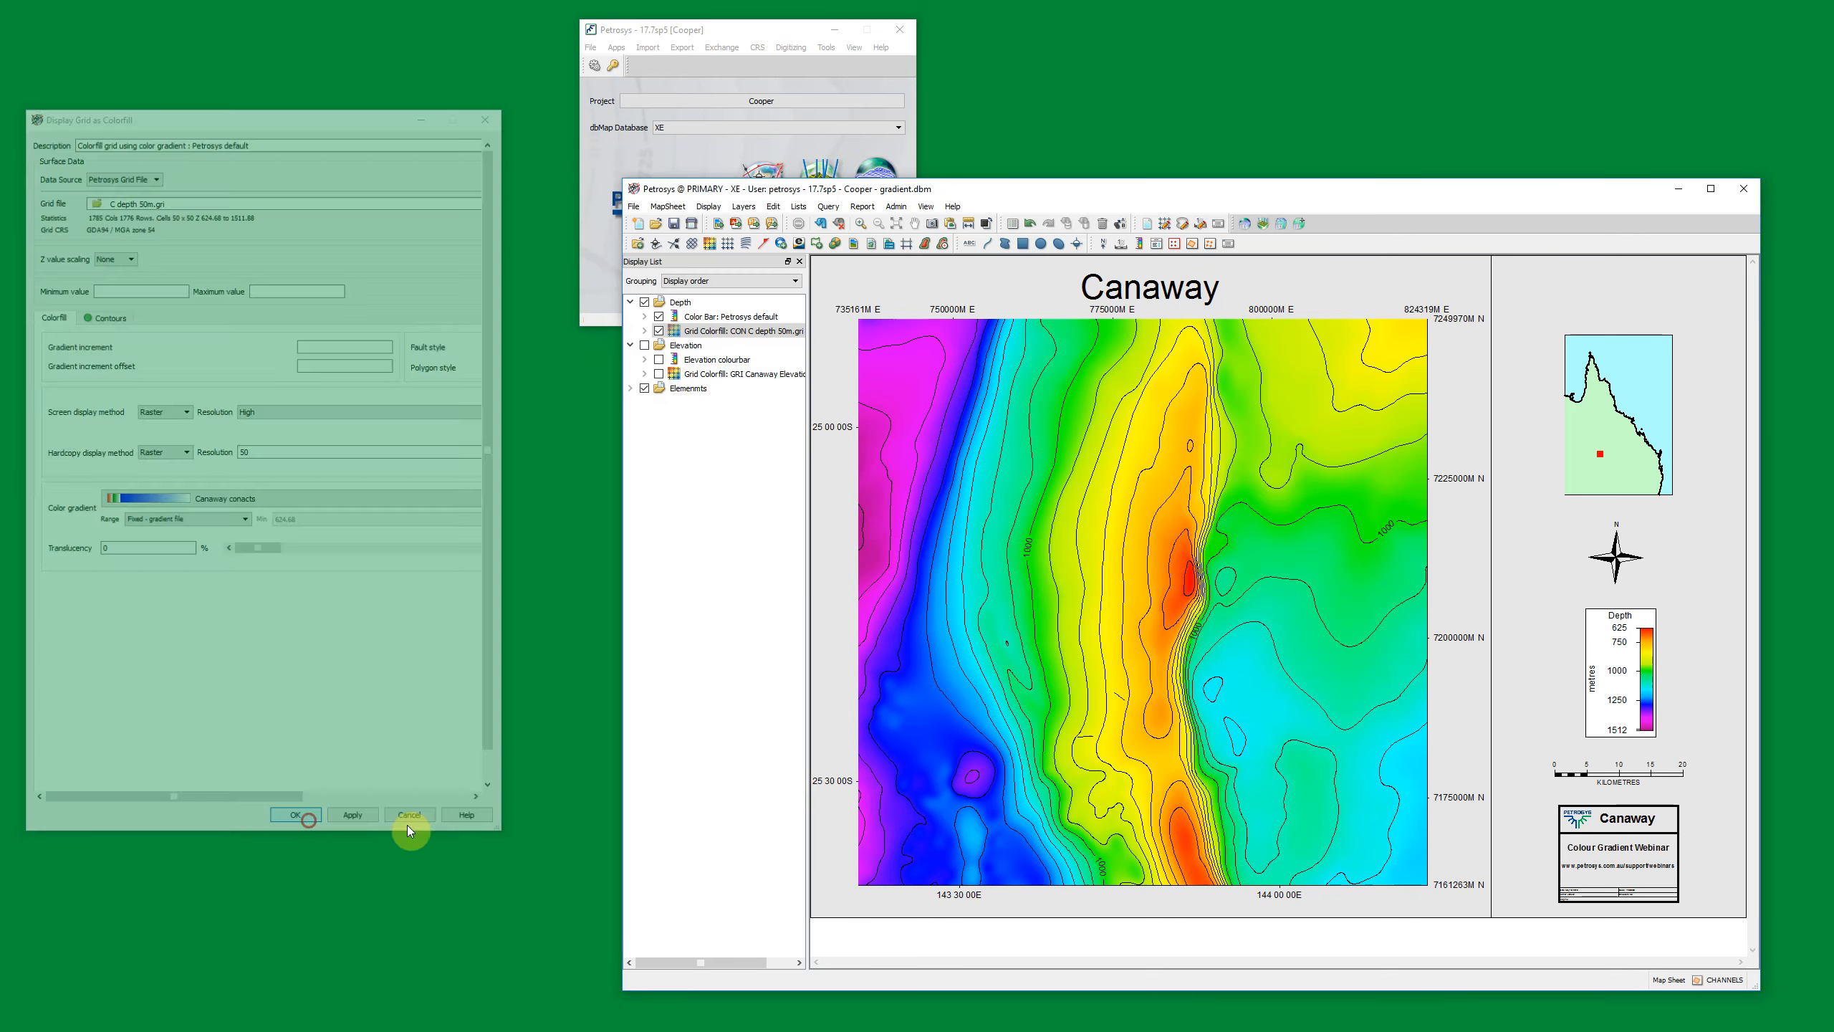
pyautogui.click(823, 227)
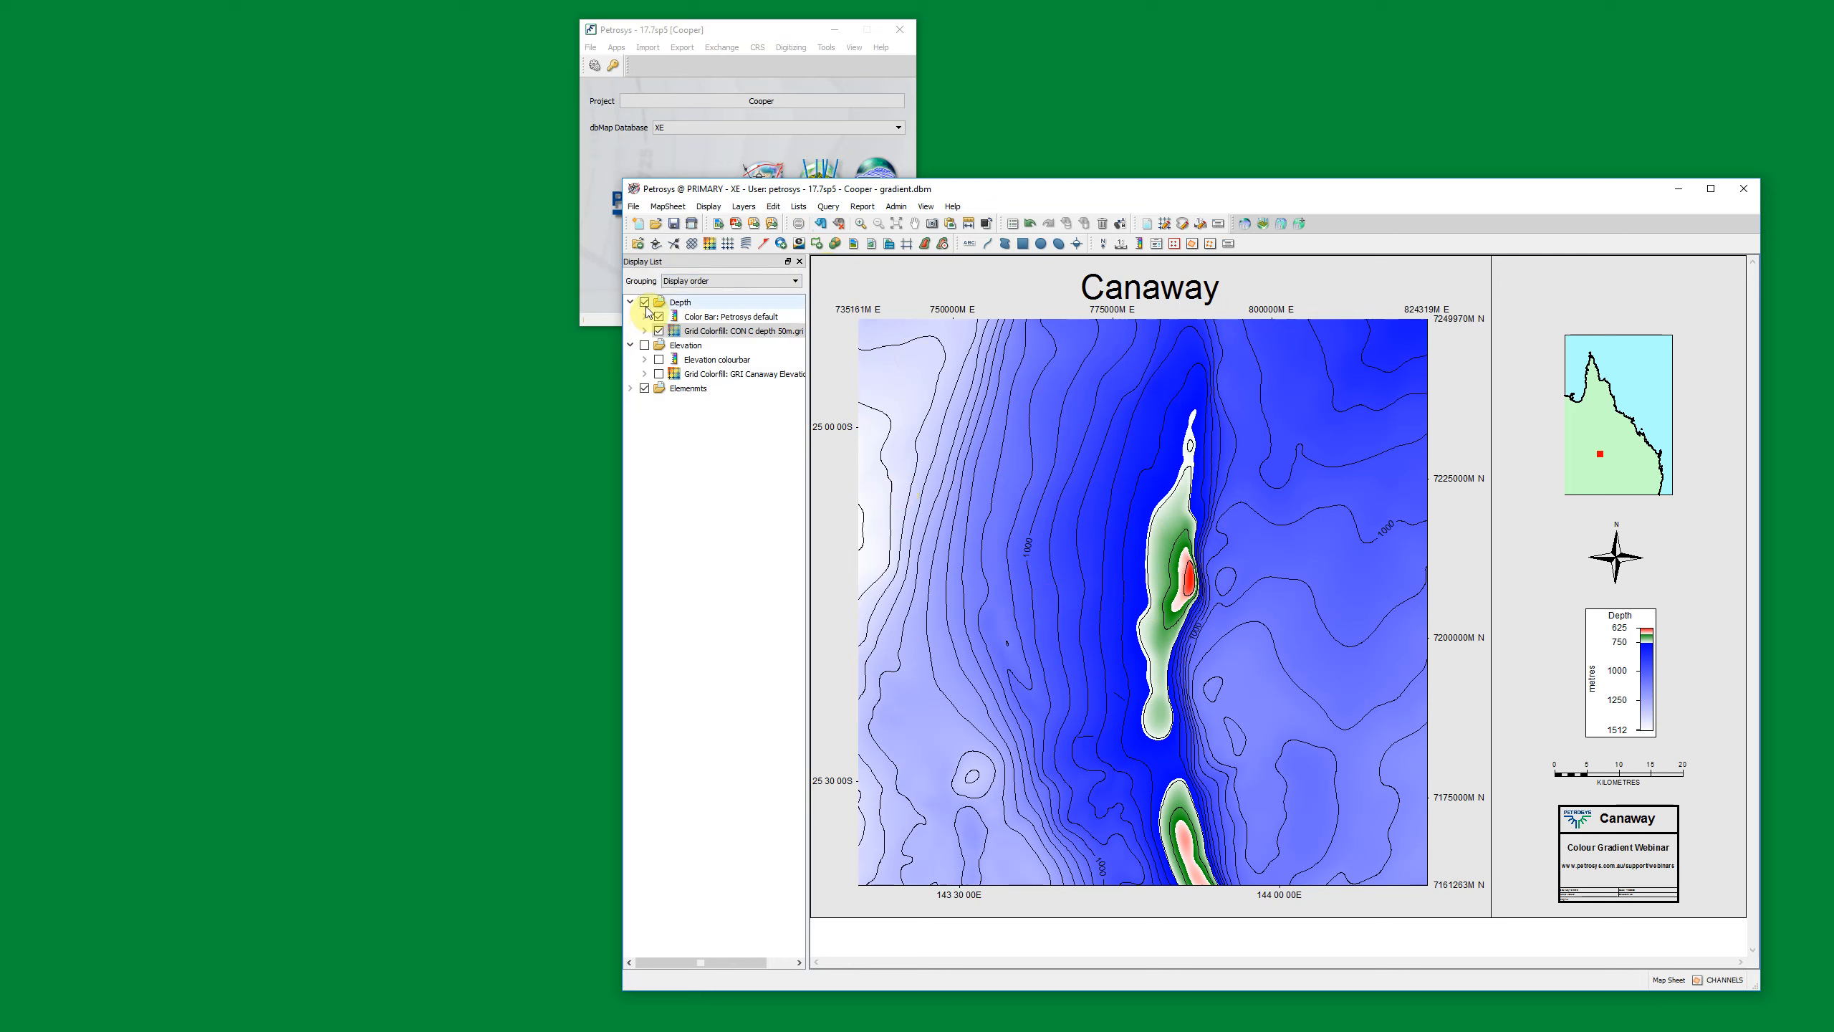
# Step: Turn on the Elevation group, turn off the Depth group and redraw the map
pyautogui.click(645, 346)
pyautogui.click(644, 303)
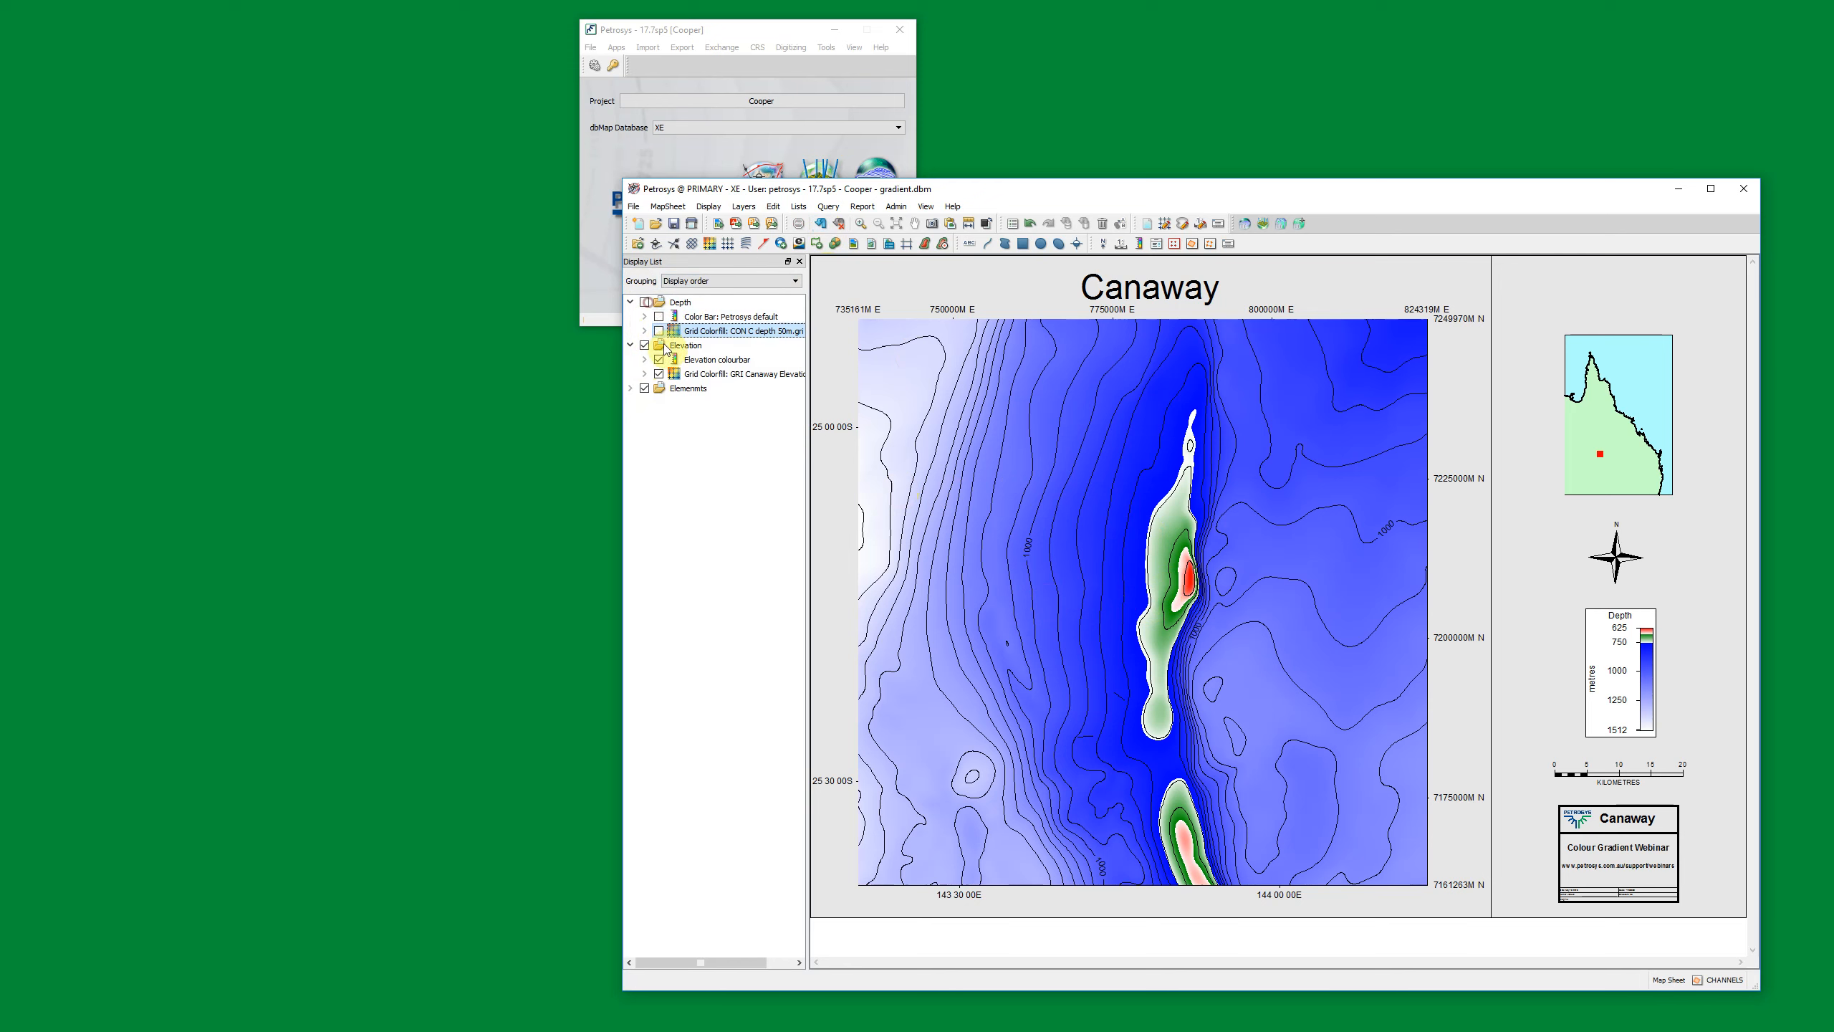
pyautogui.click(874, 244)
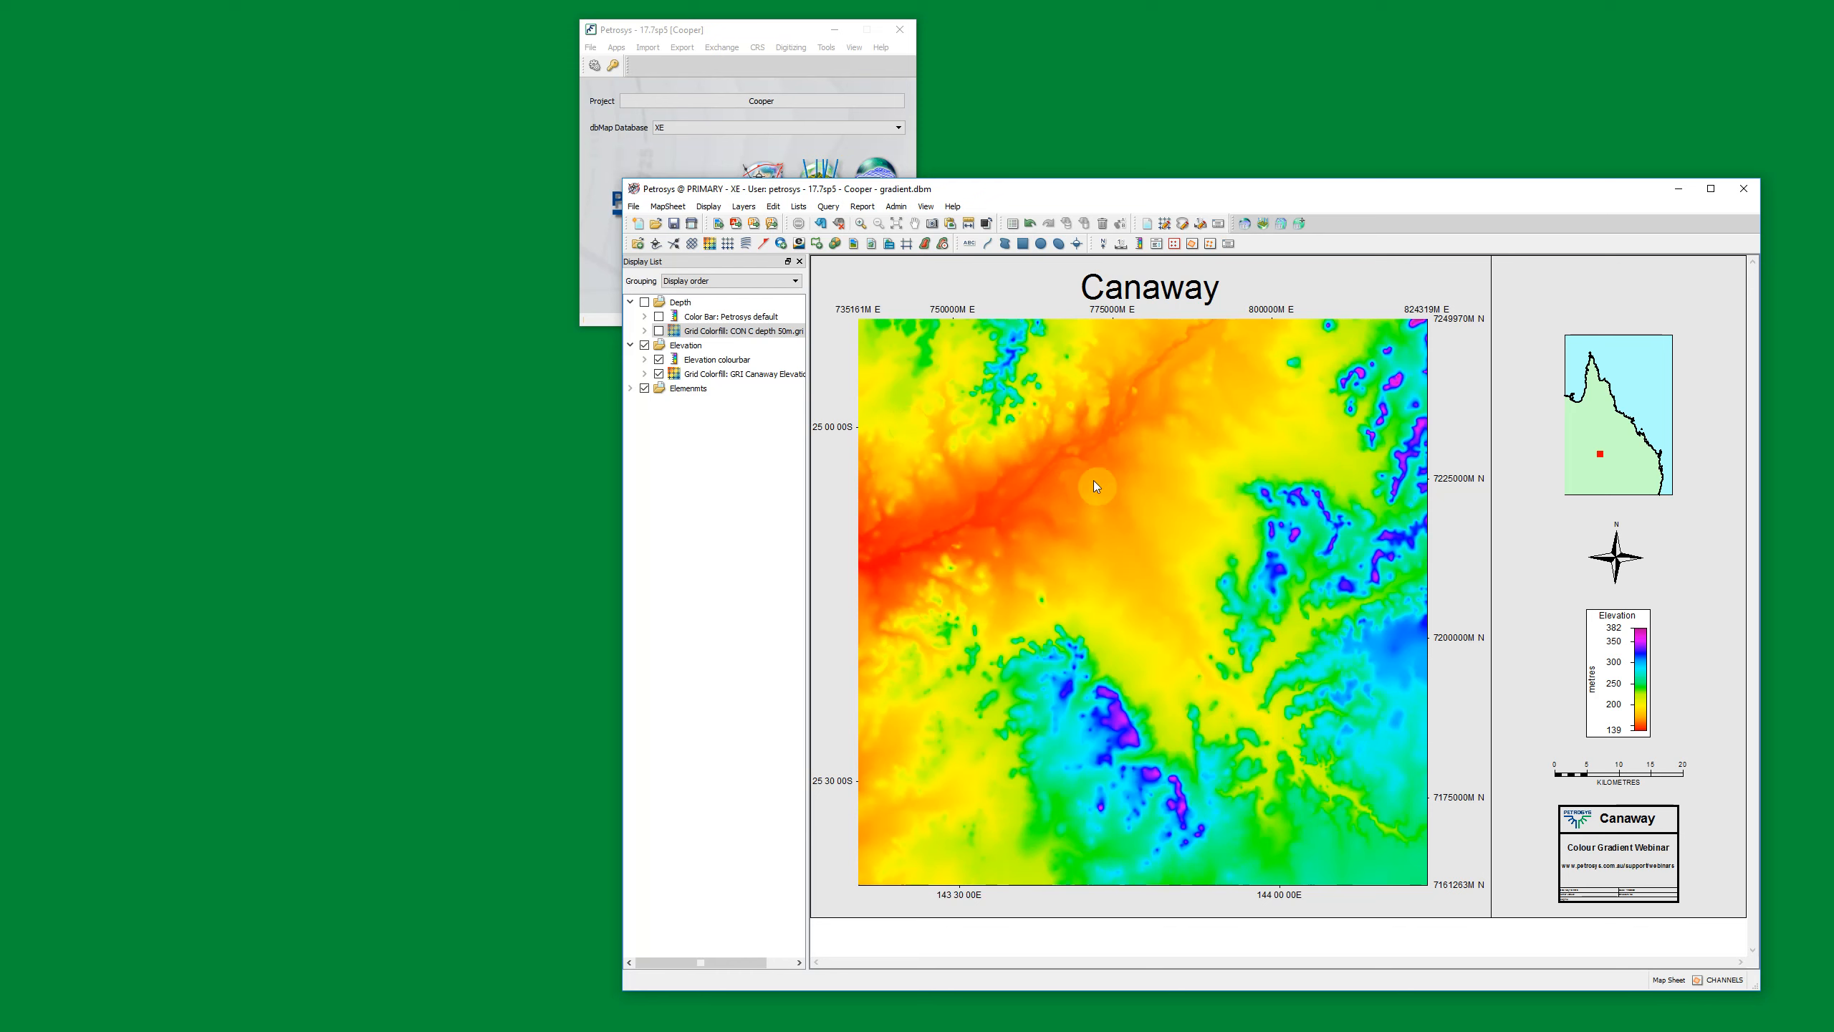
# Step: Change the Canaway Elevation grid's colour gradient to Petrosys - Topography and apply it to the map
pyautogui.click(751, 375)
pyautogui.doubleClick(751, 374)
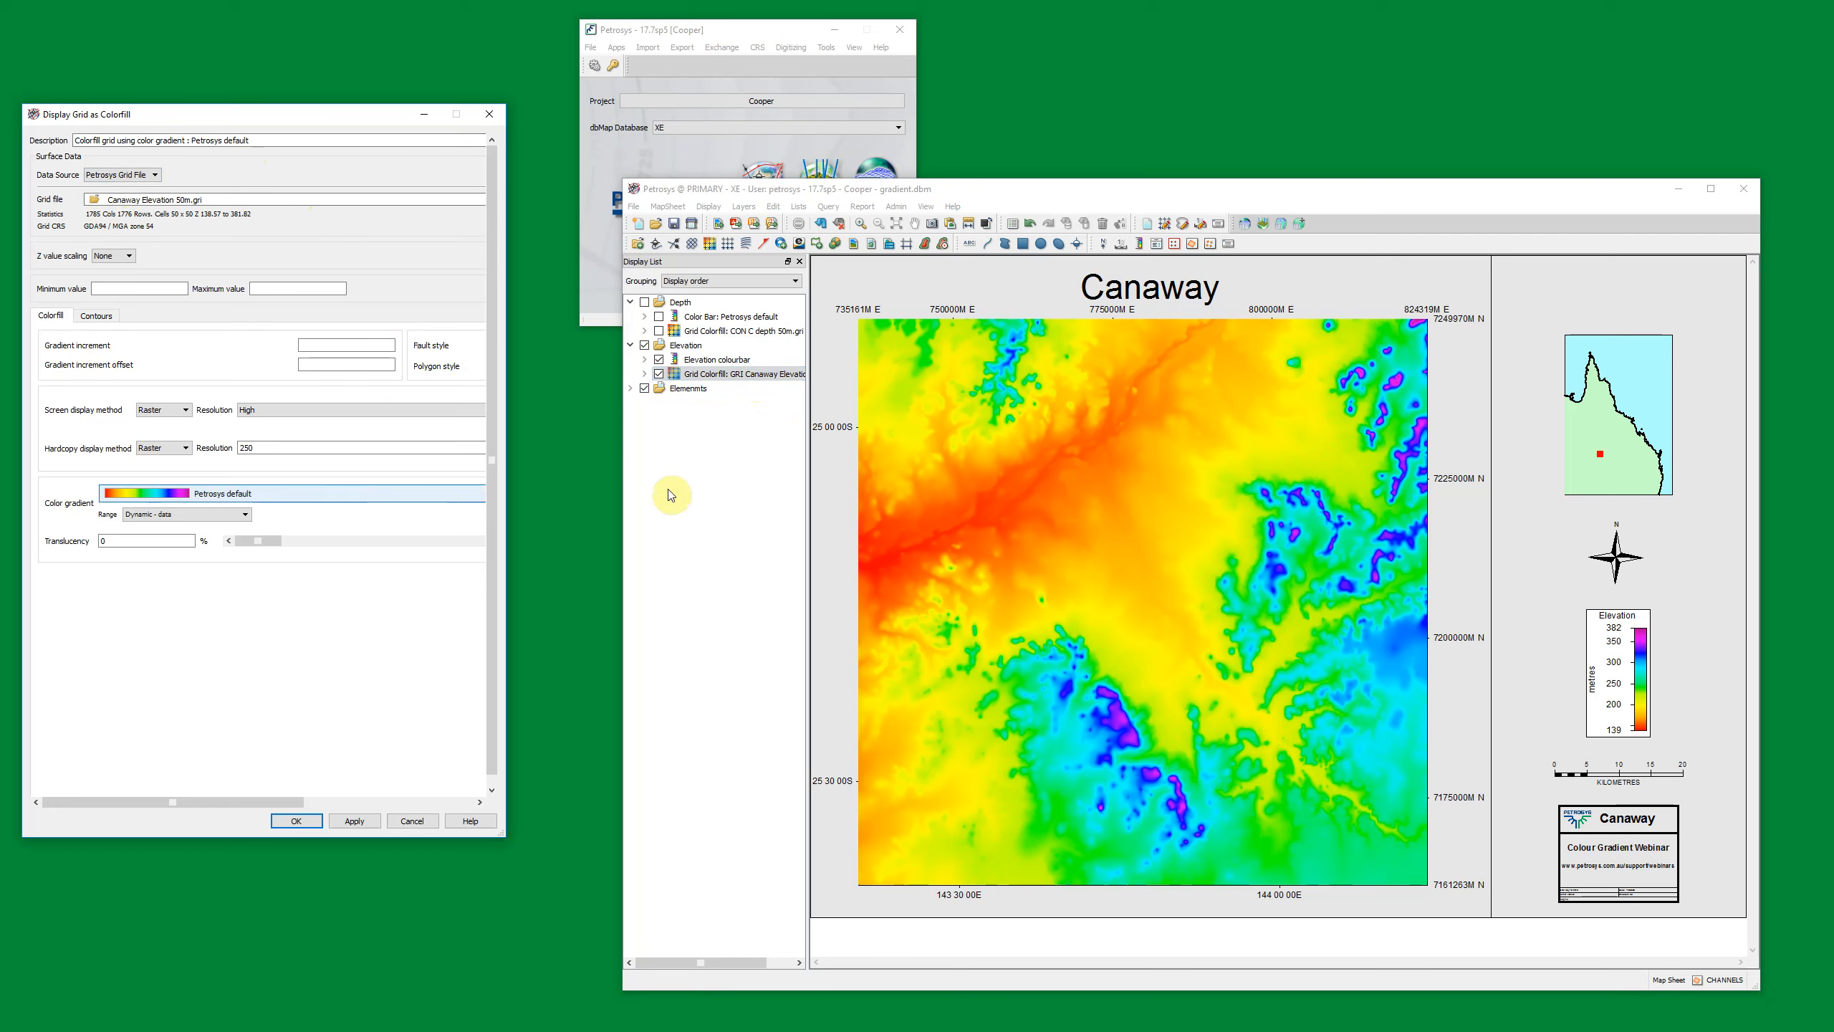
pyautogui.click(285, 496)
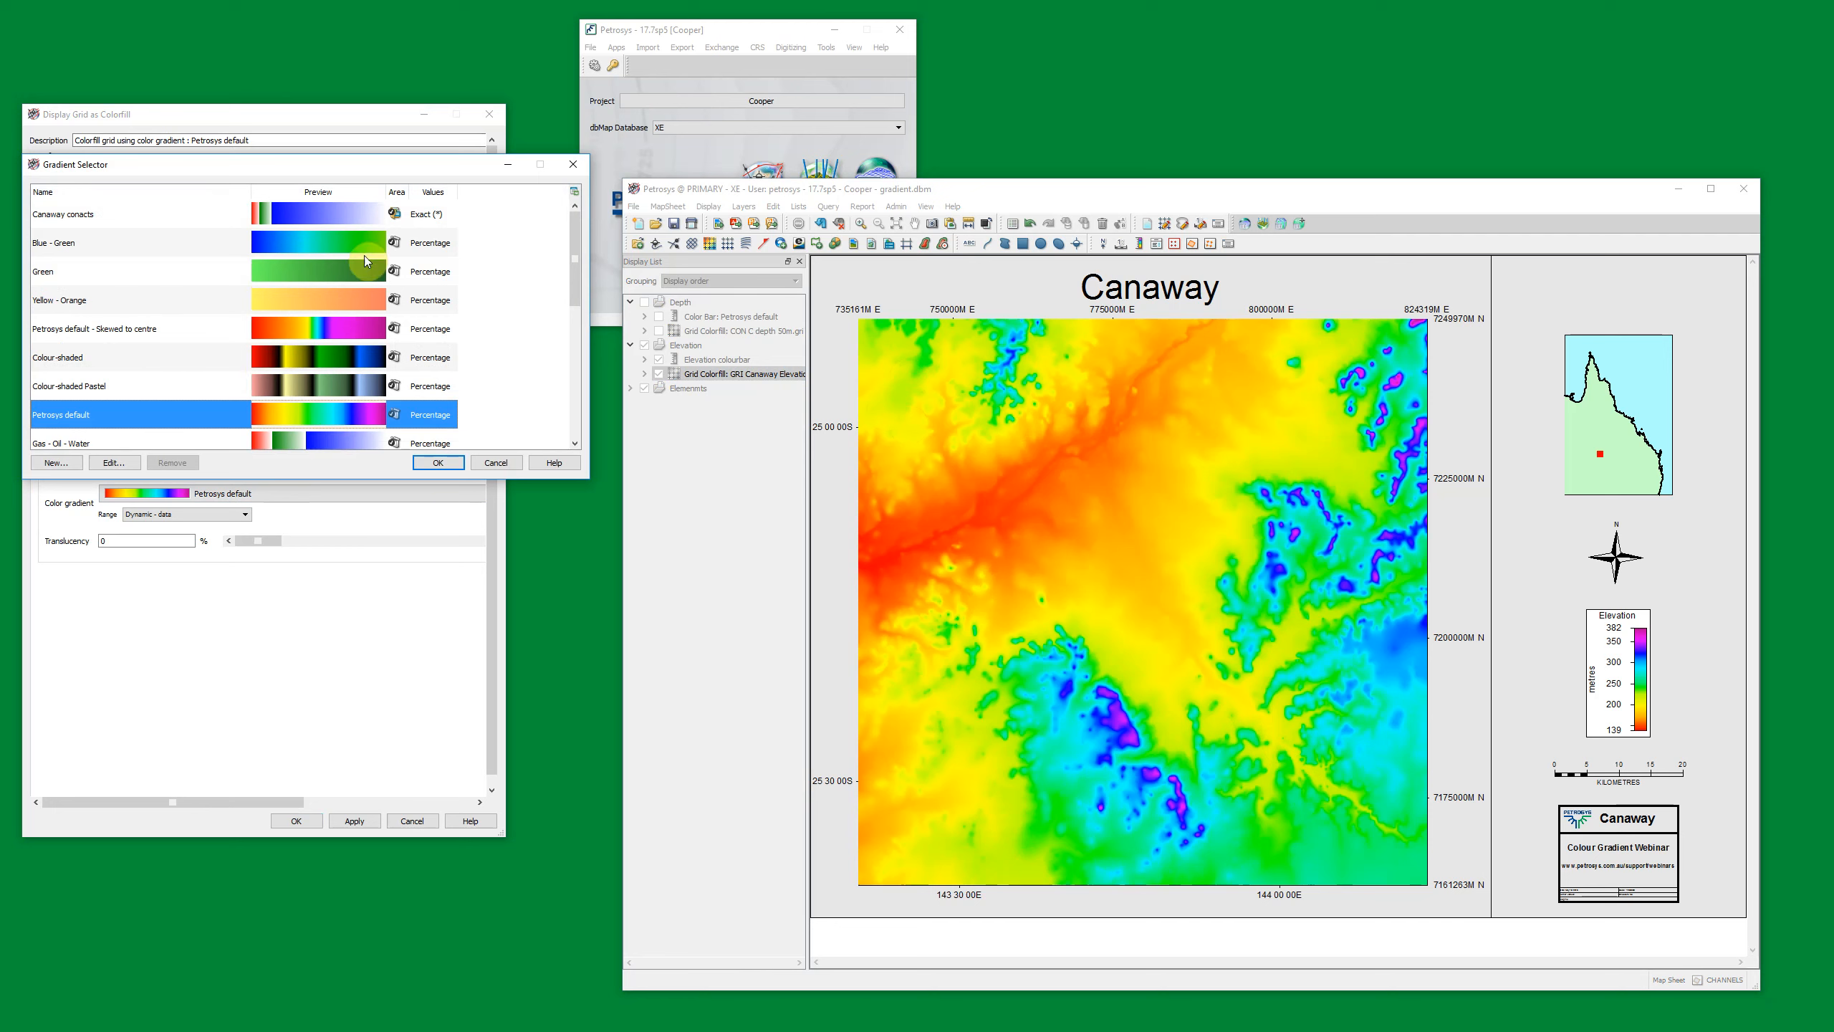
pyautogui.scroll(-5, 343, 285)
pyautogui.scroll(5, 311, 308)
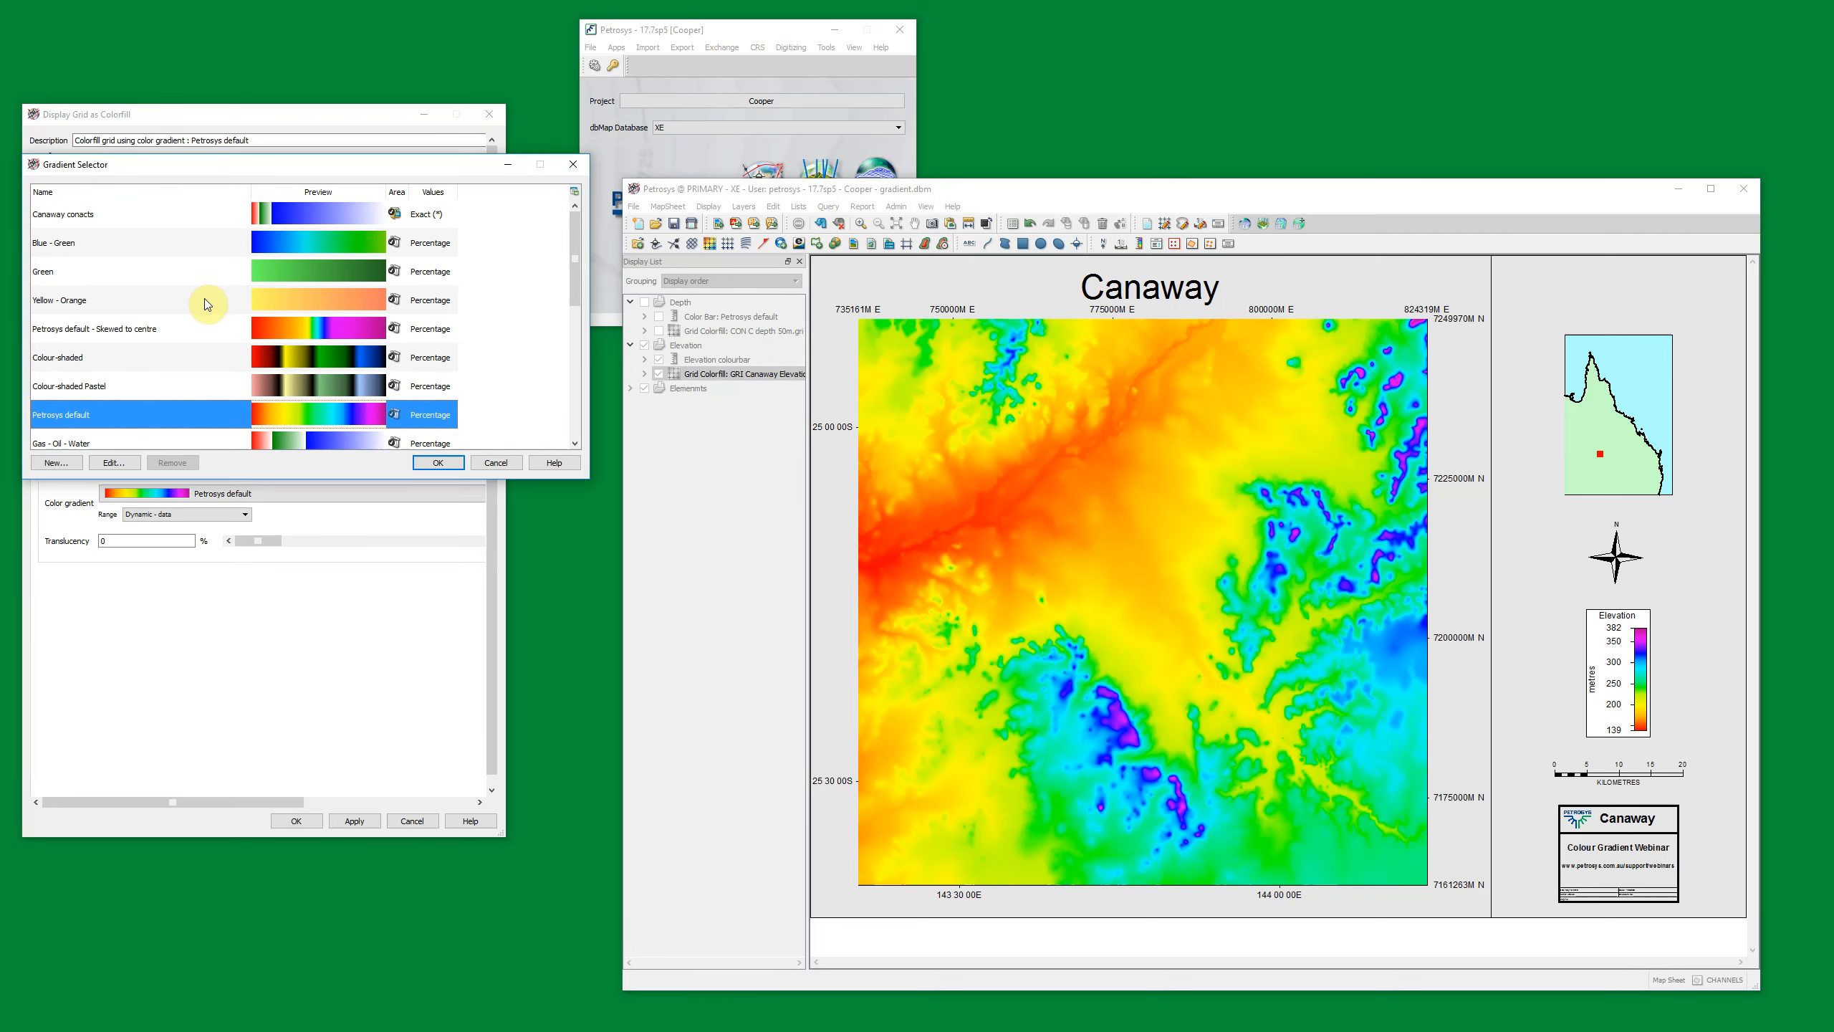
pyautogui.scroll(-5, 209, 300)
pyautogui.click(149, 402)
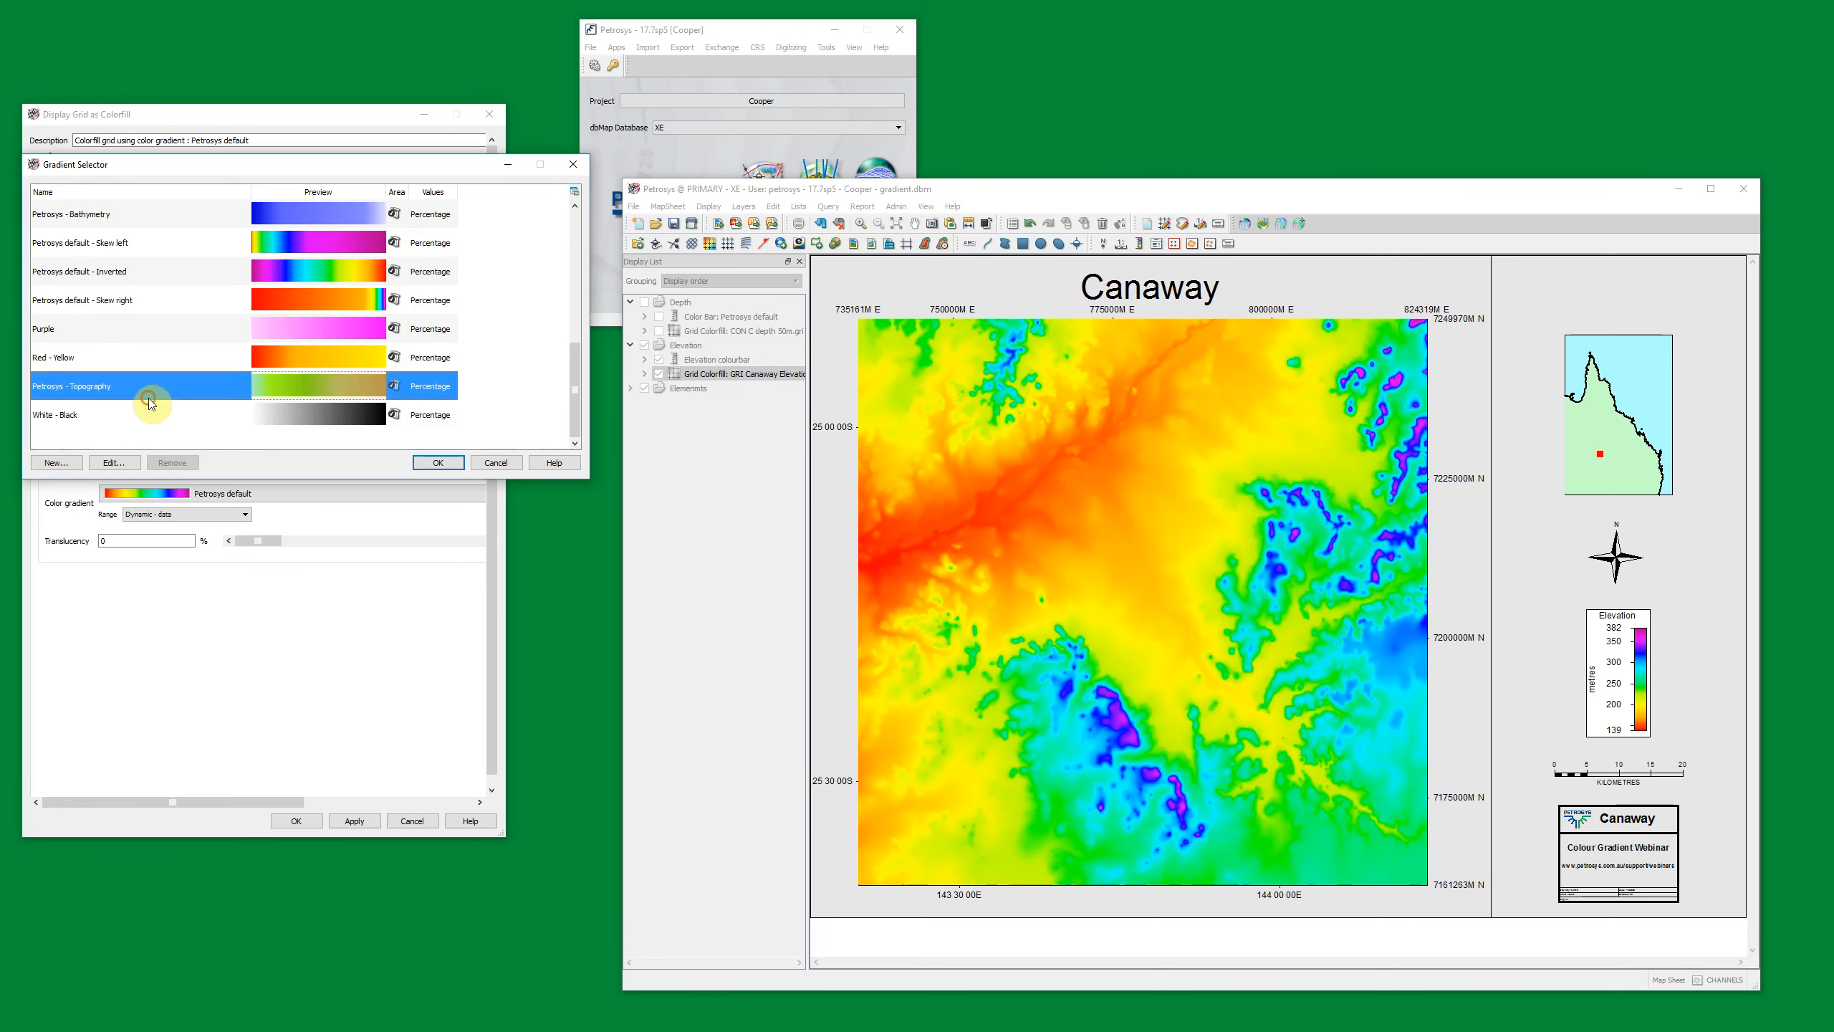
pyautogui.click(437, 462)
pyautogui.click(361, 819)
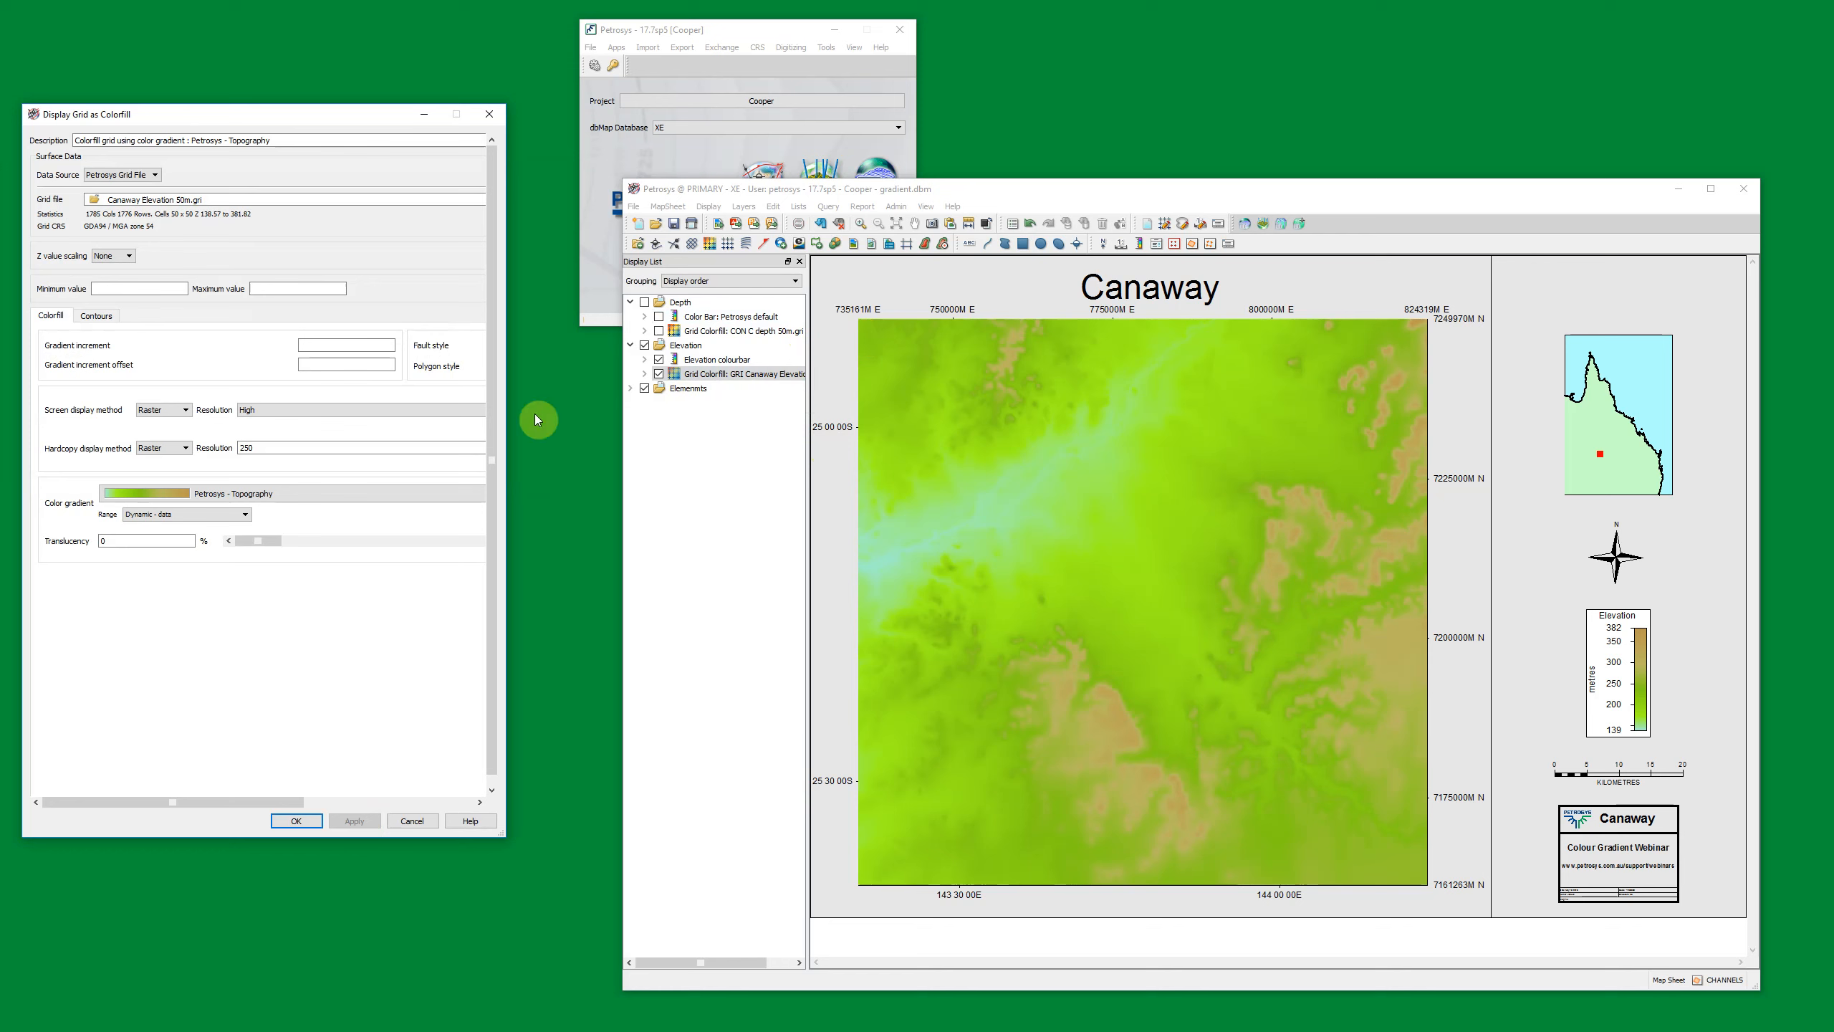
# Step: Open the Petrosys - Topography gradient for editing and switch to the reference colour bar image in Snipping Tool
pyautogui.click(331, 497)
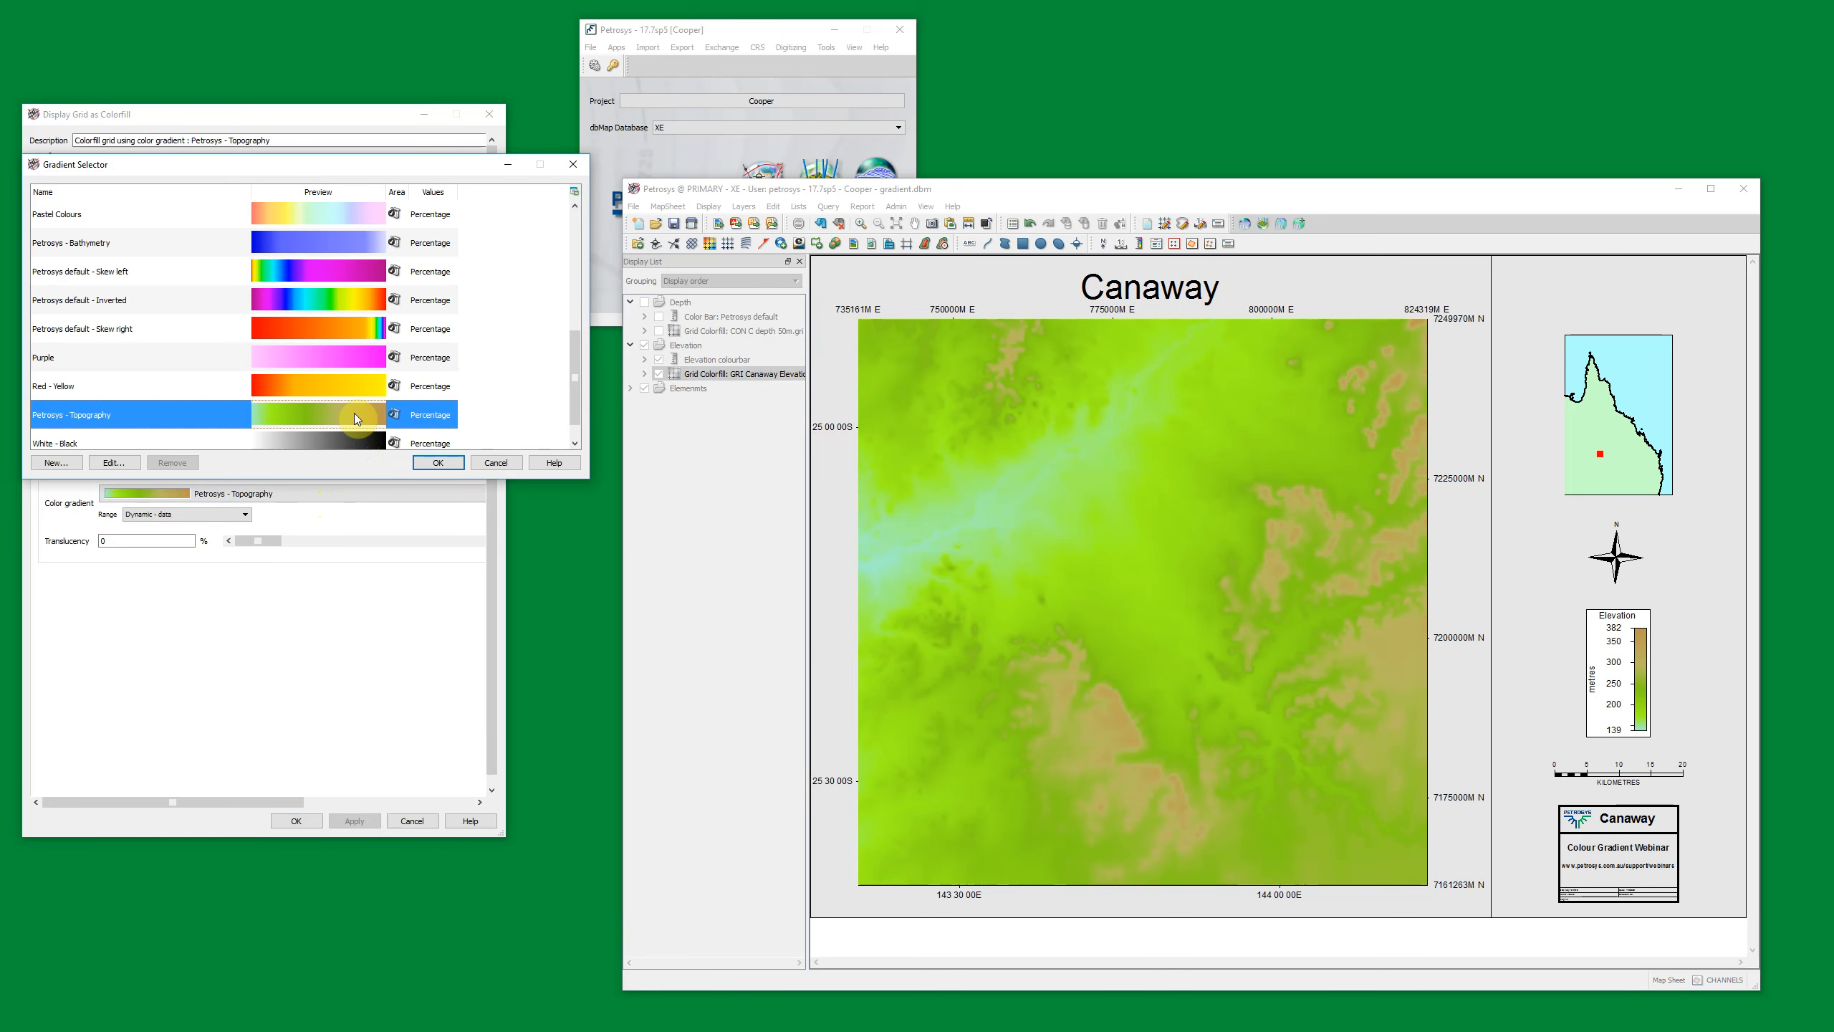
pyautogui.click(113, 466)
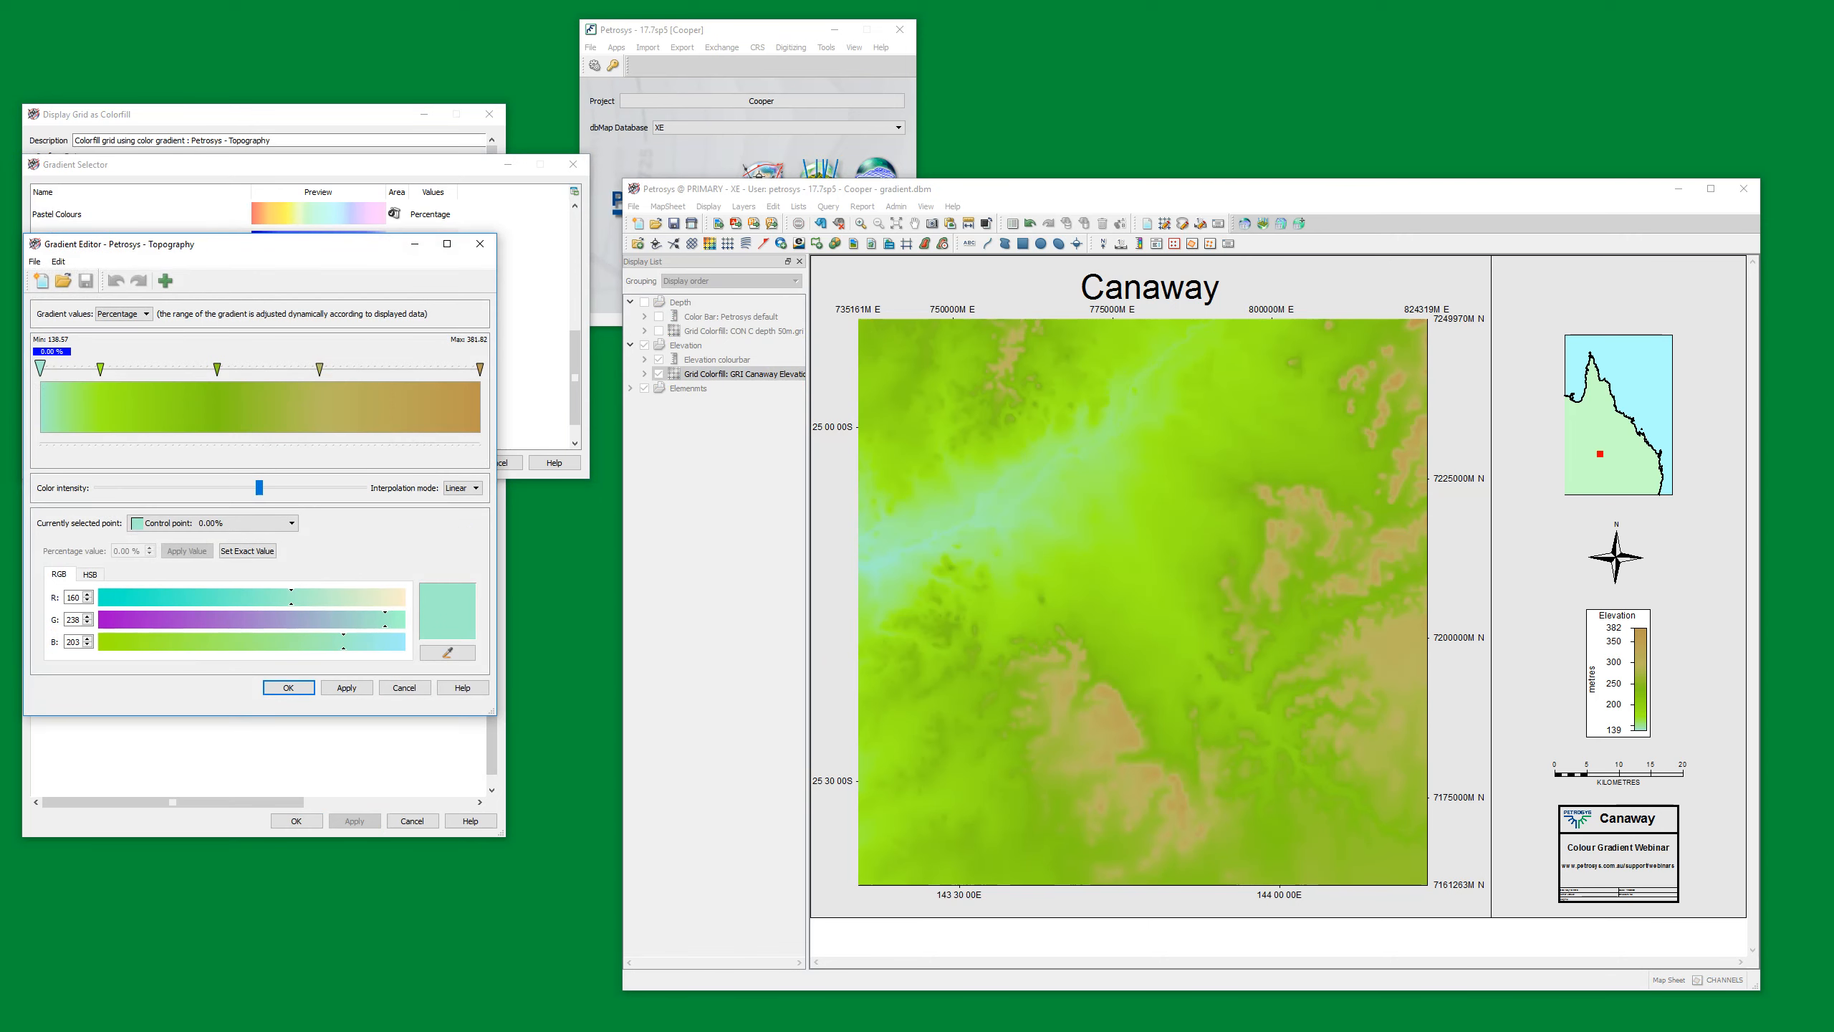
pyautogui.hotkey('alt', 'Tab')
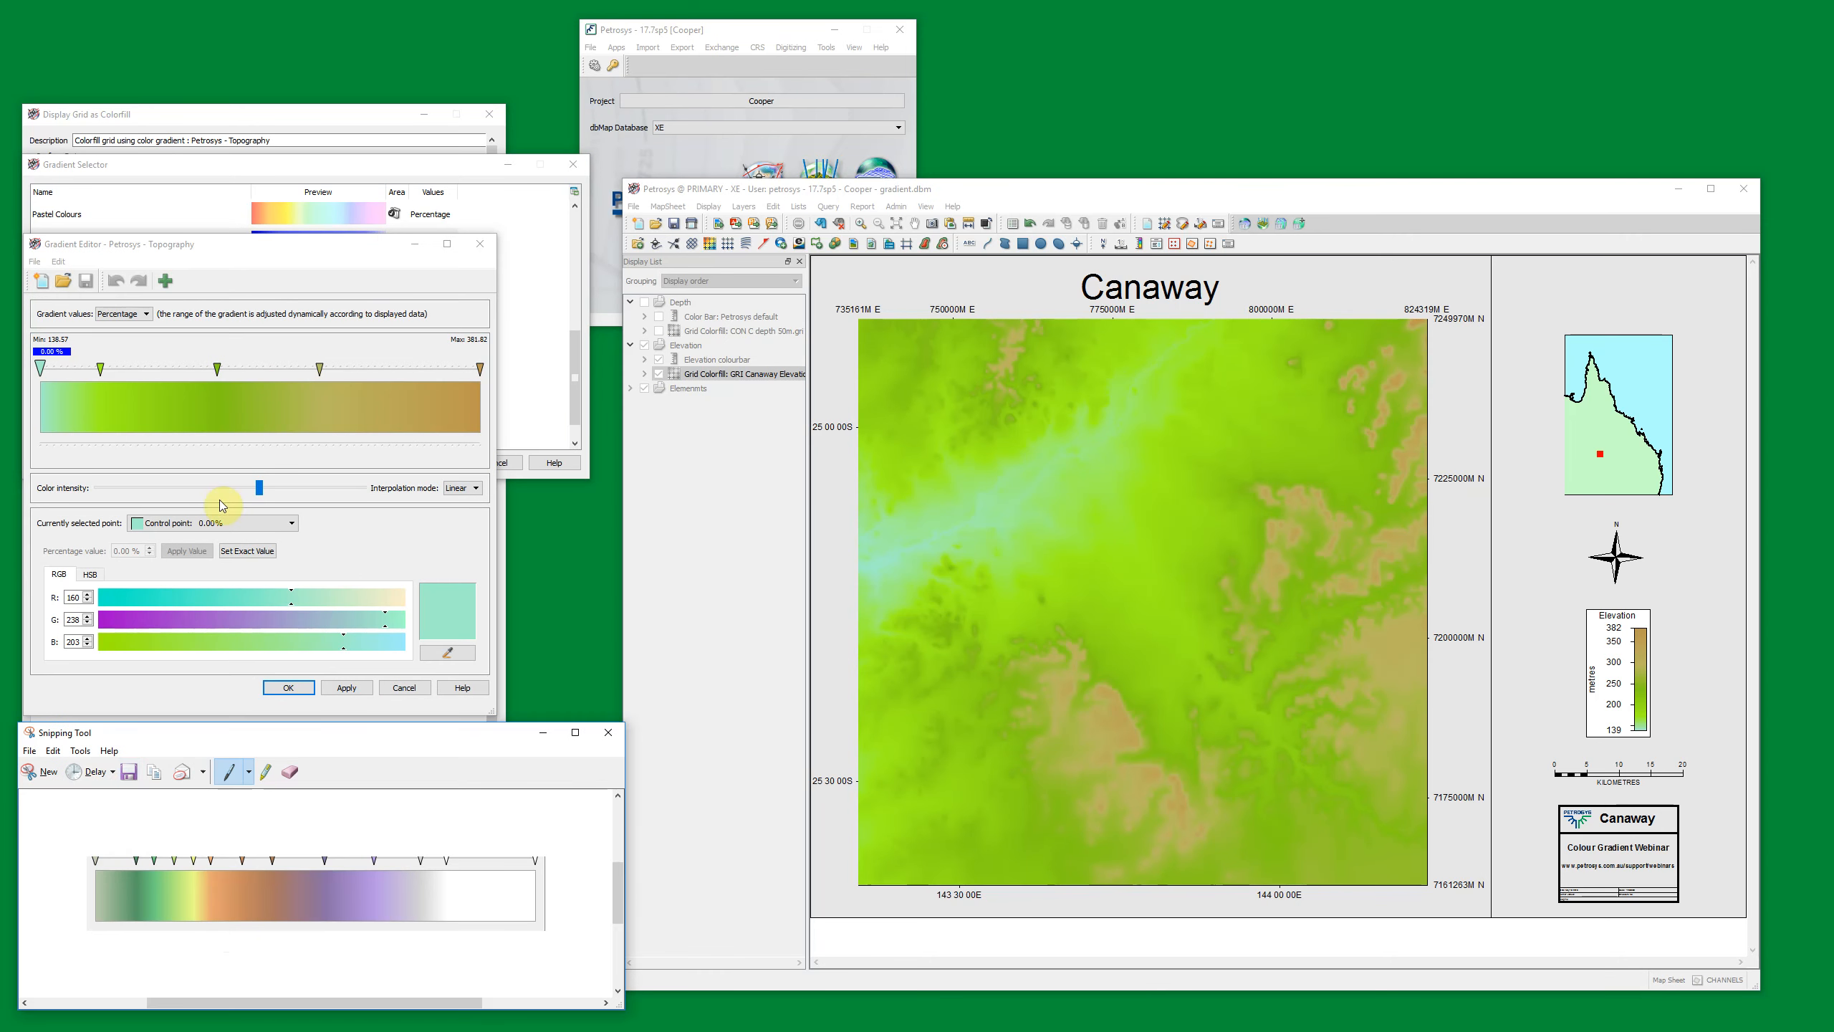
# Step: Add control points to the Topography gradient by copying its upper end point to about 19%, 28% and 80% and its lower end point to 8.79%
pyautogui.click(312, 262)
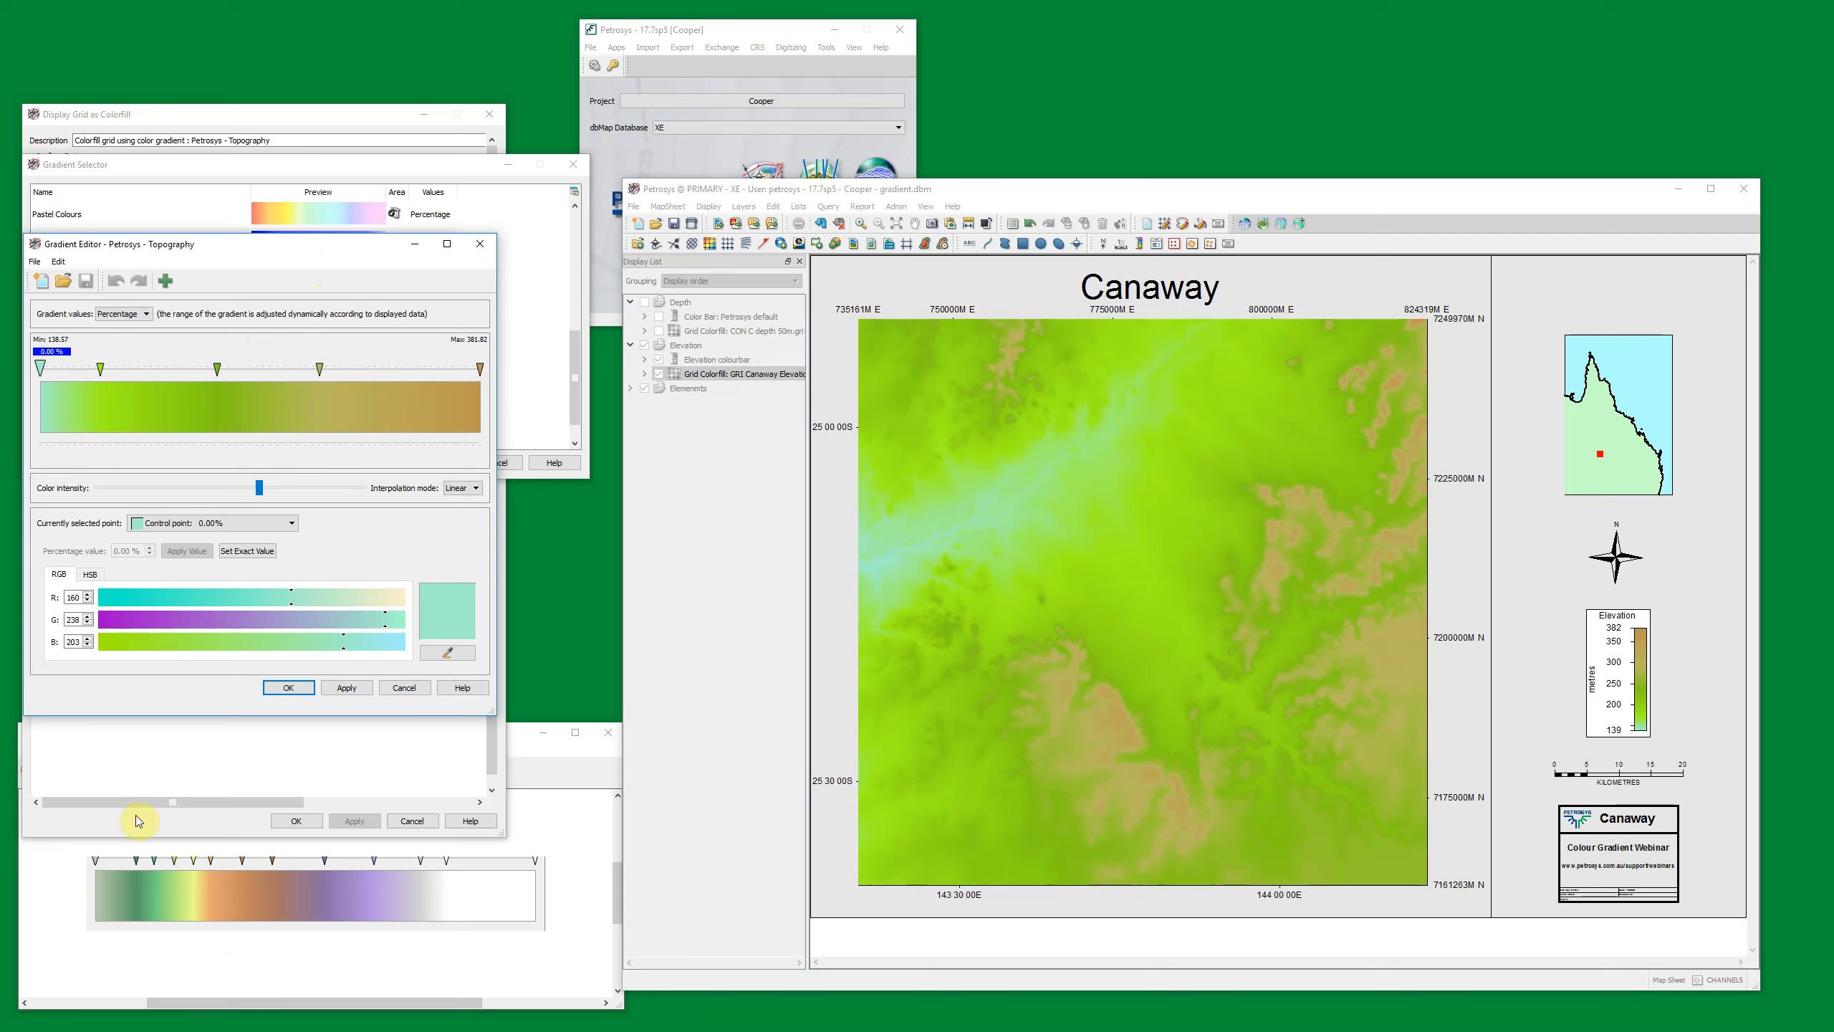
pyautogui.click(480, 371)
pyautogui.moveTo(482, 375); pyautogui.dragTo(126, 363)
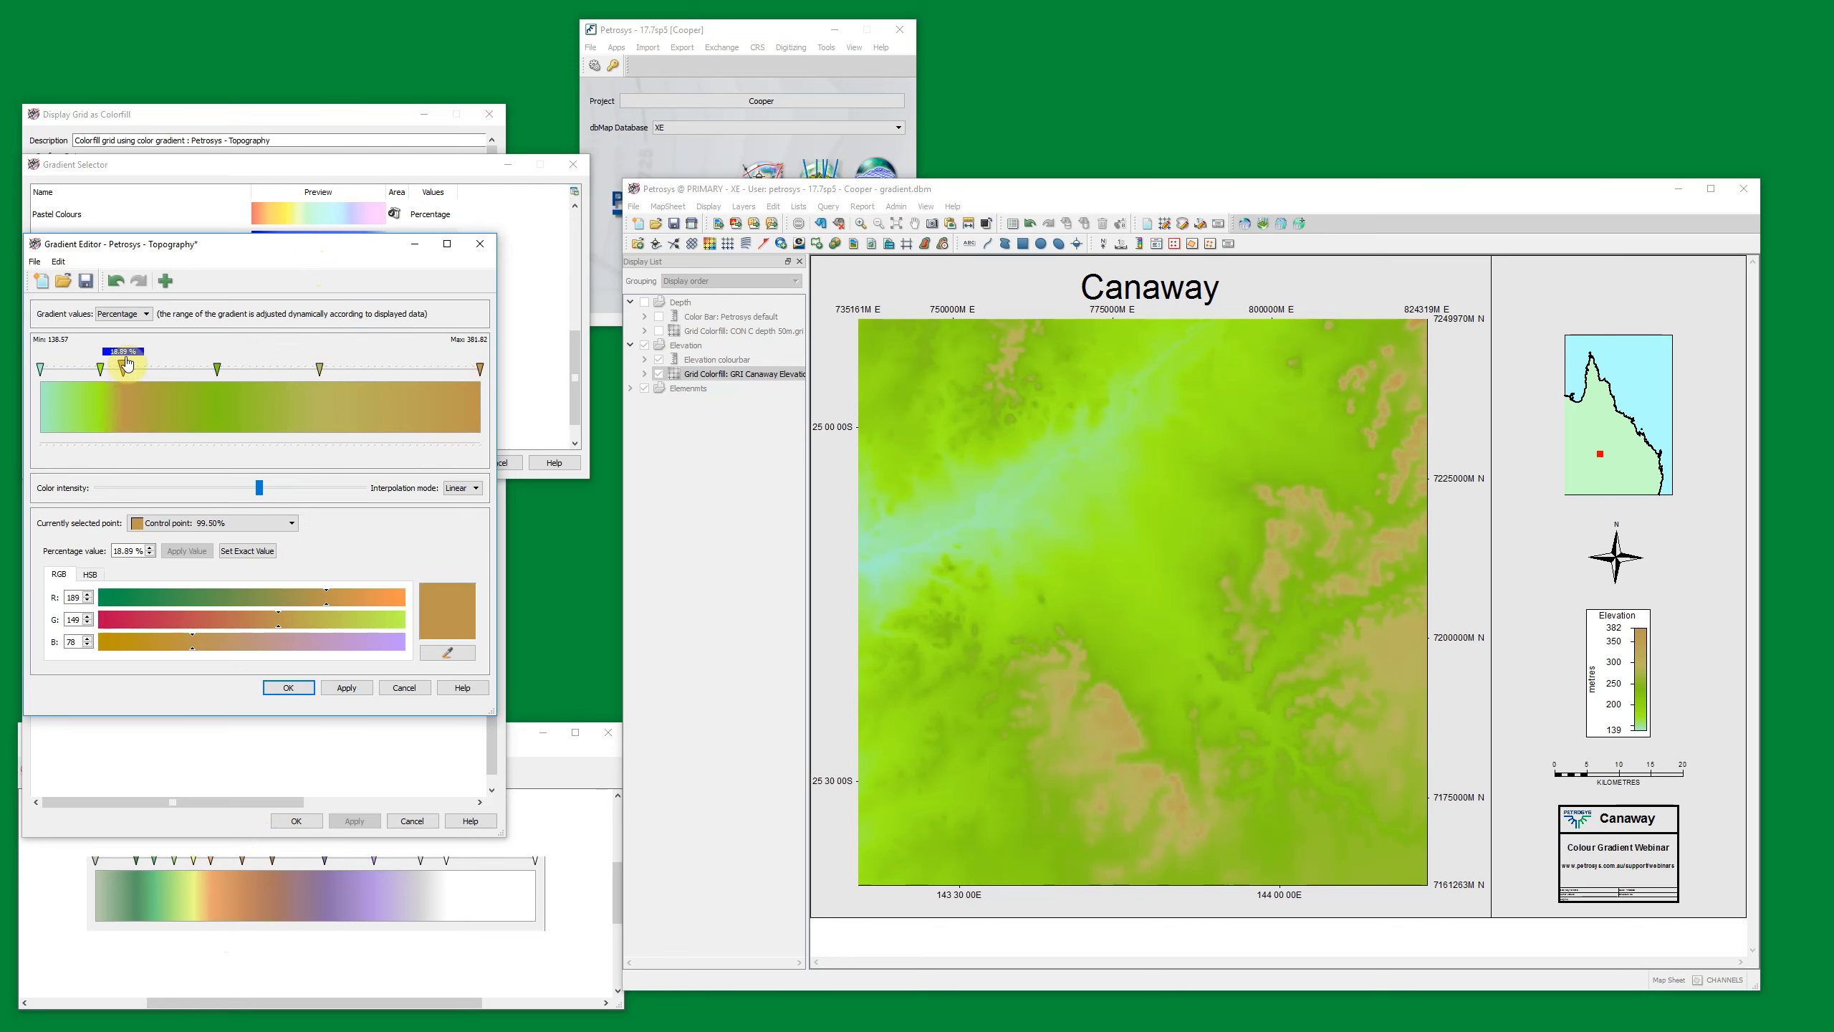
pyautogui.moveTo(480, 371); pyautogui.dragTo(166, 367)
pyautogui.moveTo(43, 372); pyautogui.dragTo(80, 377)
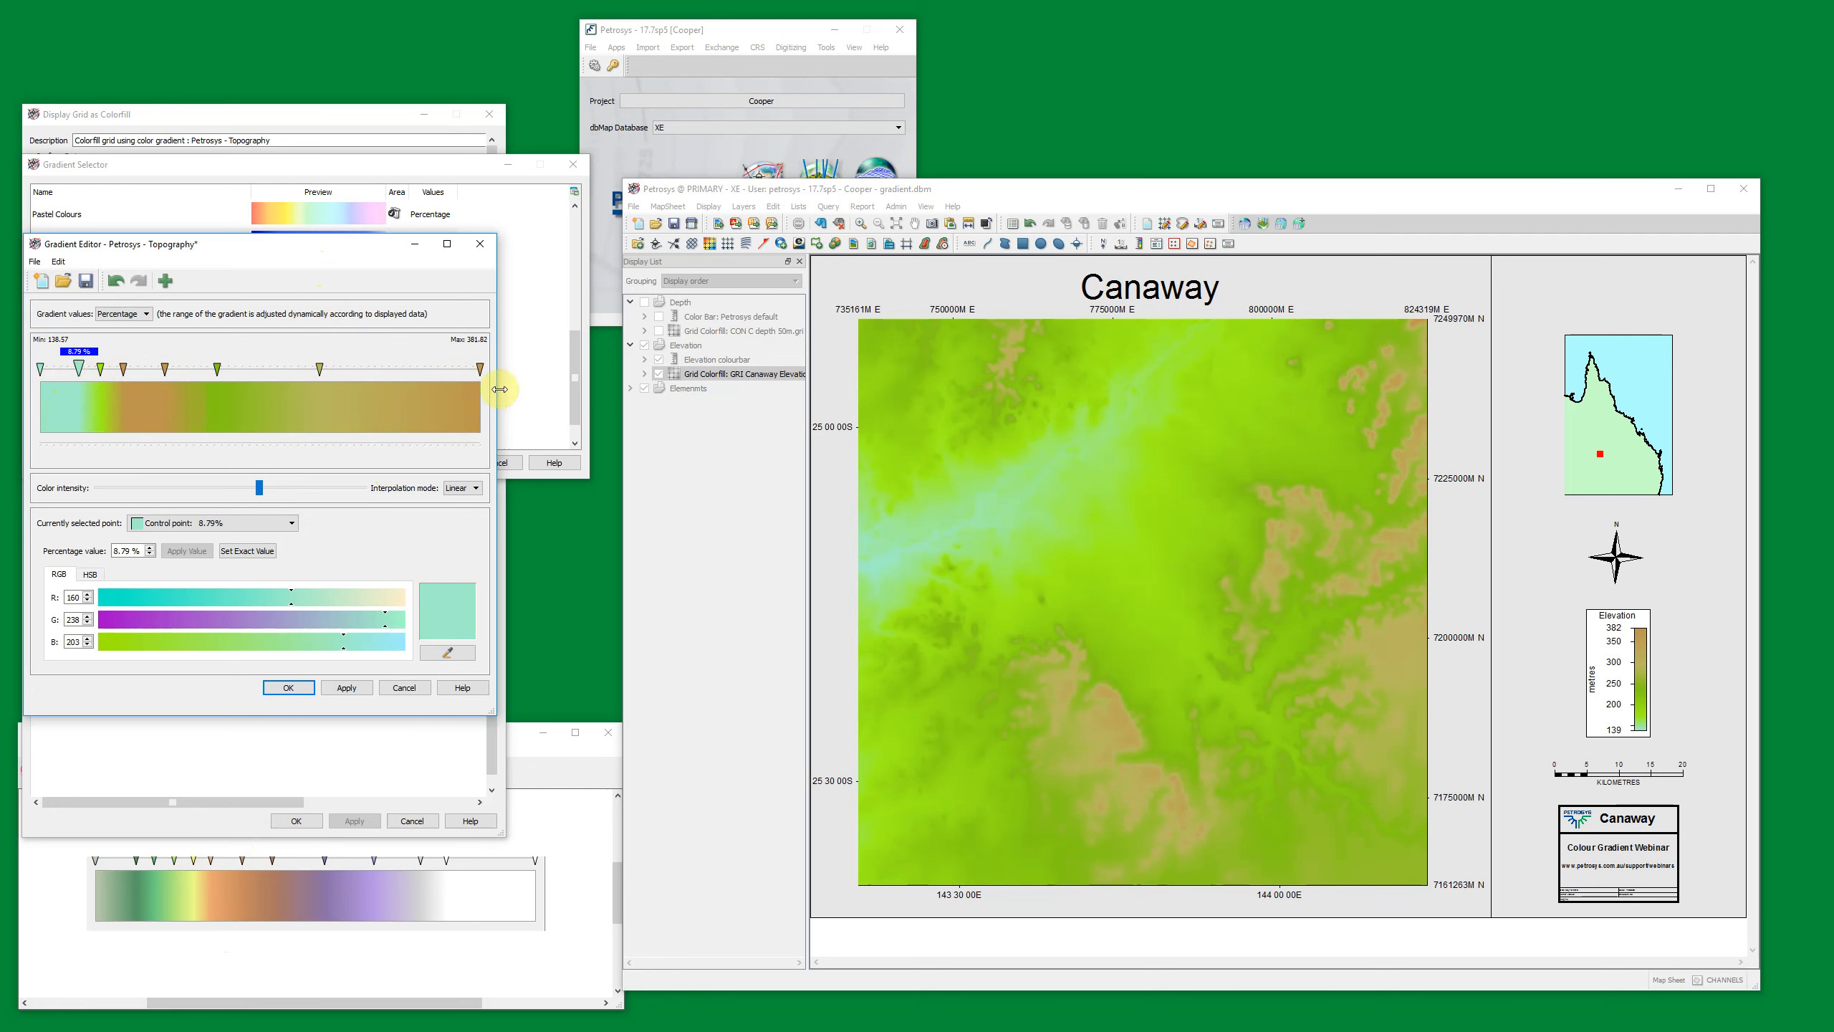
pyautogui.moveTo(481, 376); pyautogui.dragTo(394, 371)
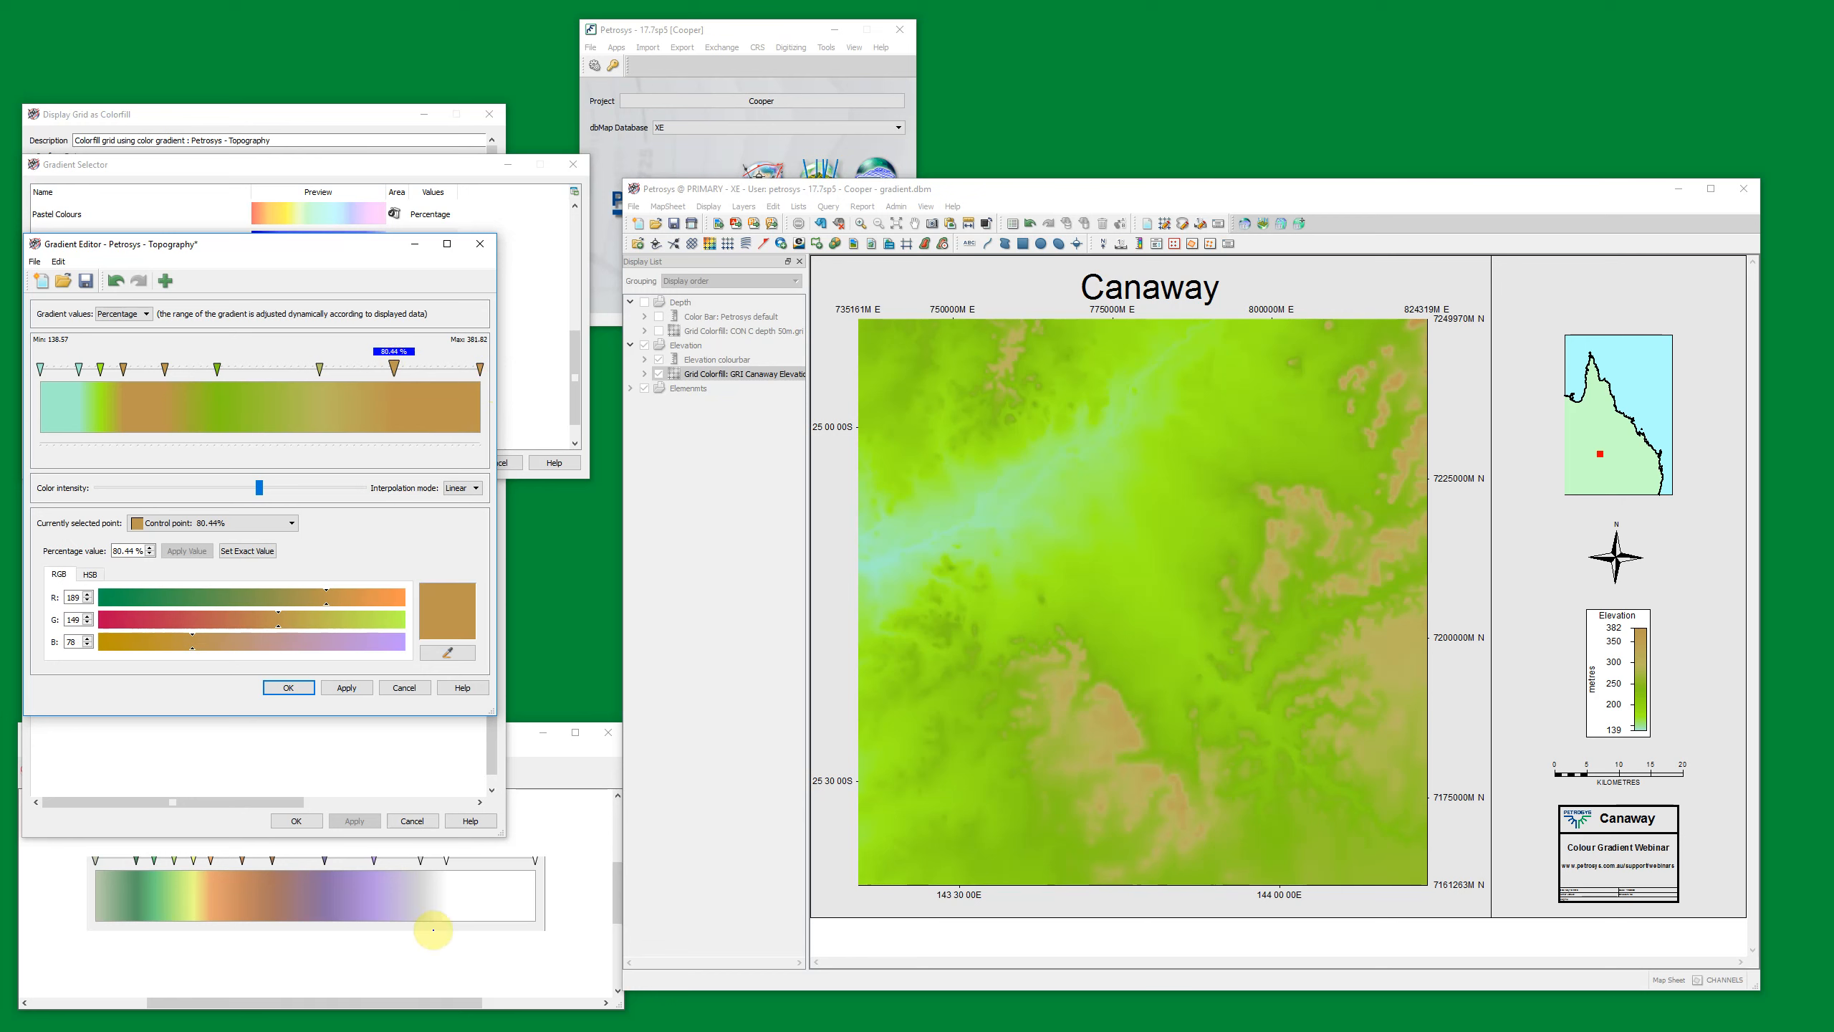
# Step: Colour the 100% control point white from the reference bar, and move the 80.44% point to 78.49% and sample white for it too
pyautogui.click(480, 369)
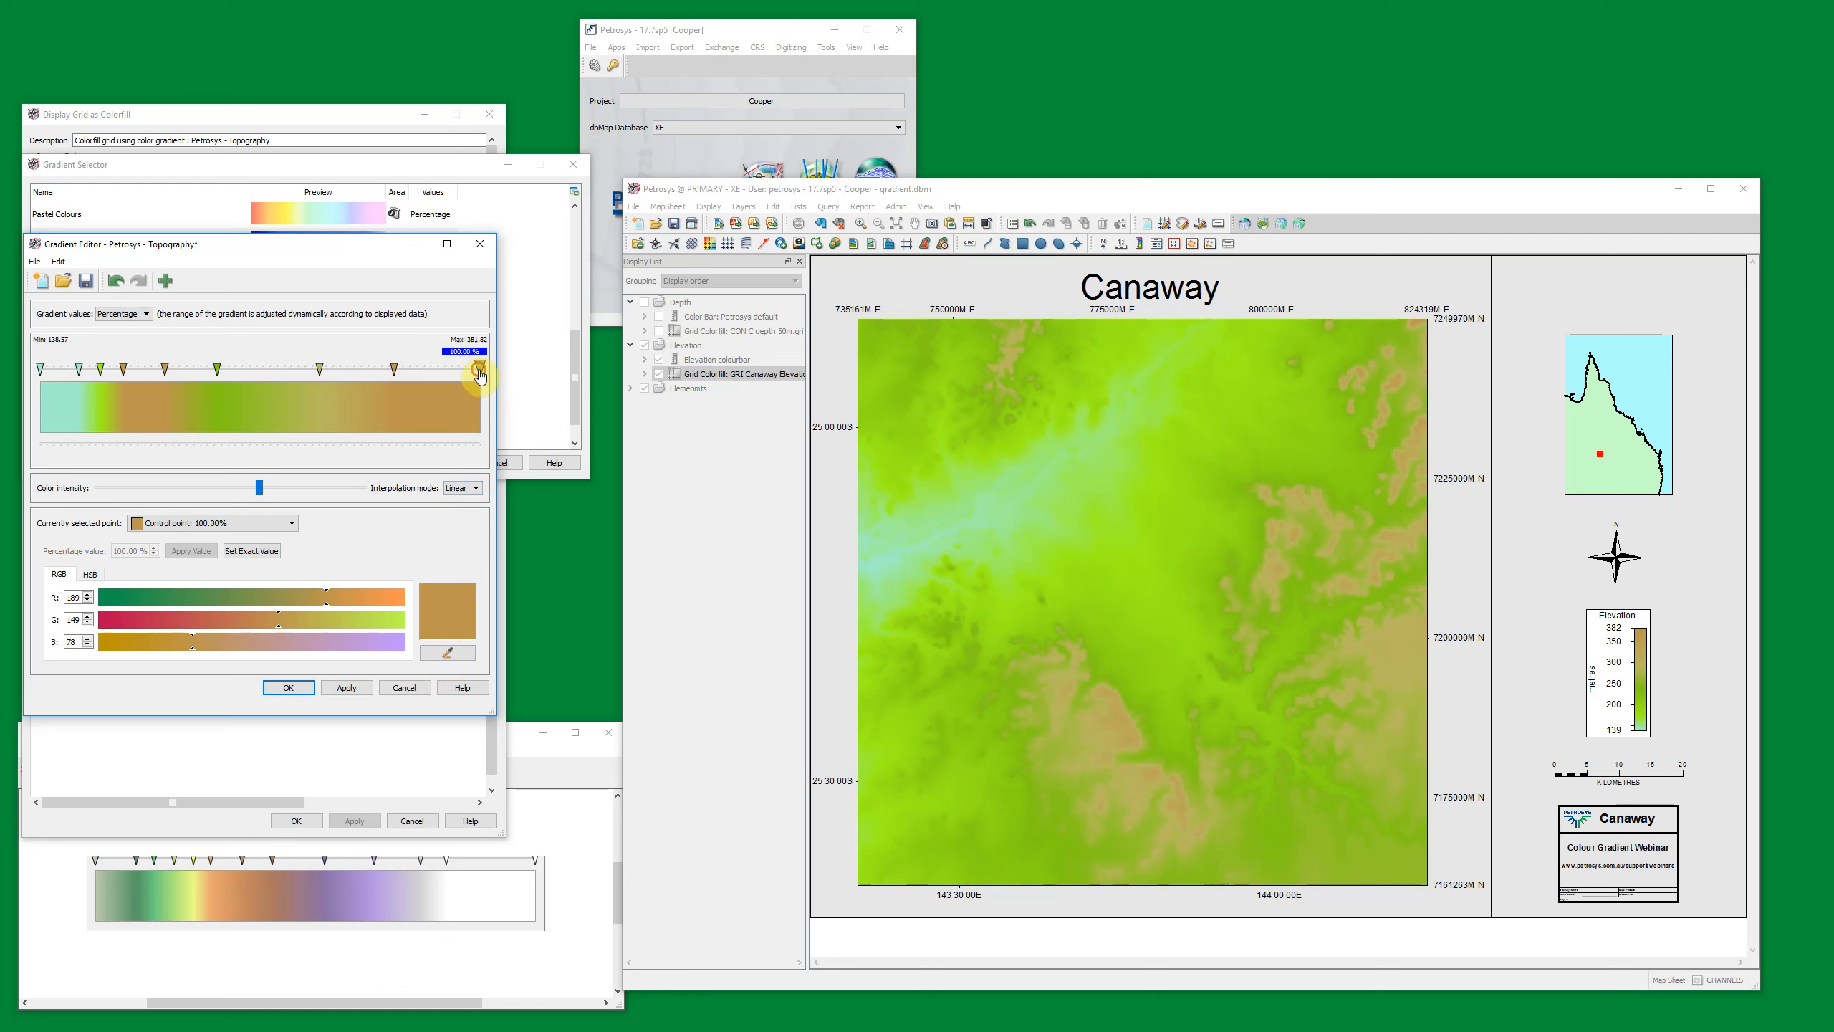
pyautogui.click(449, 654)
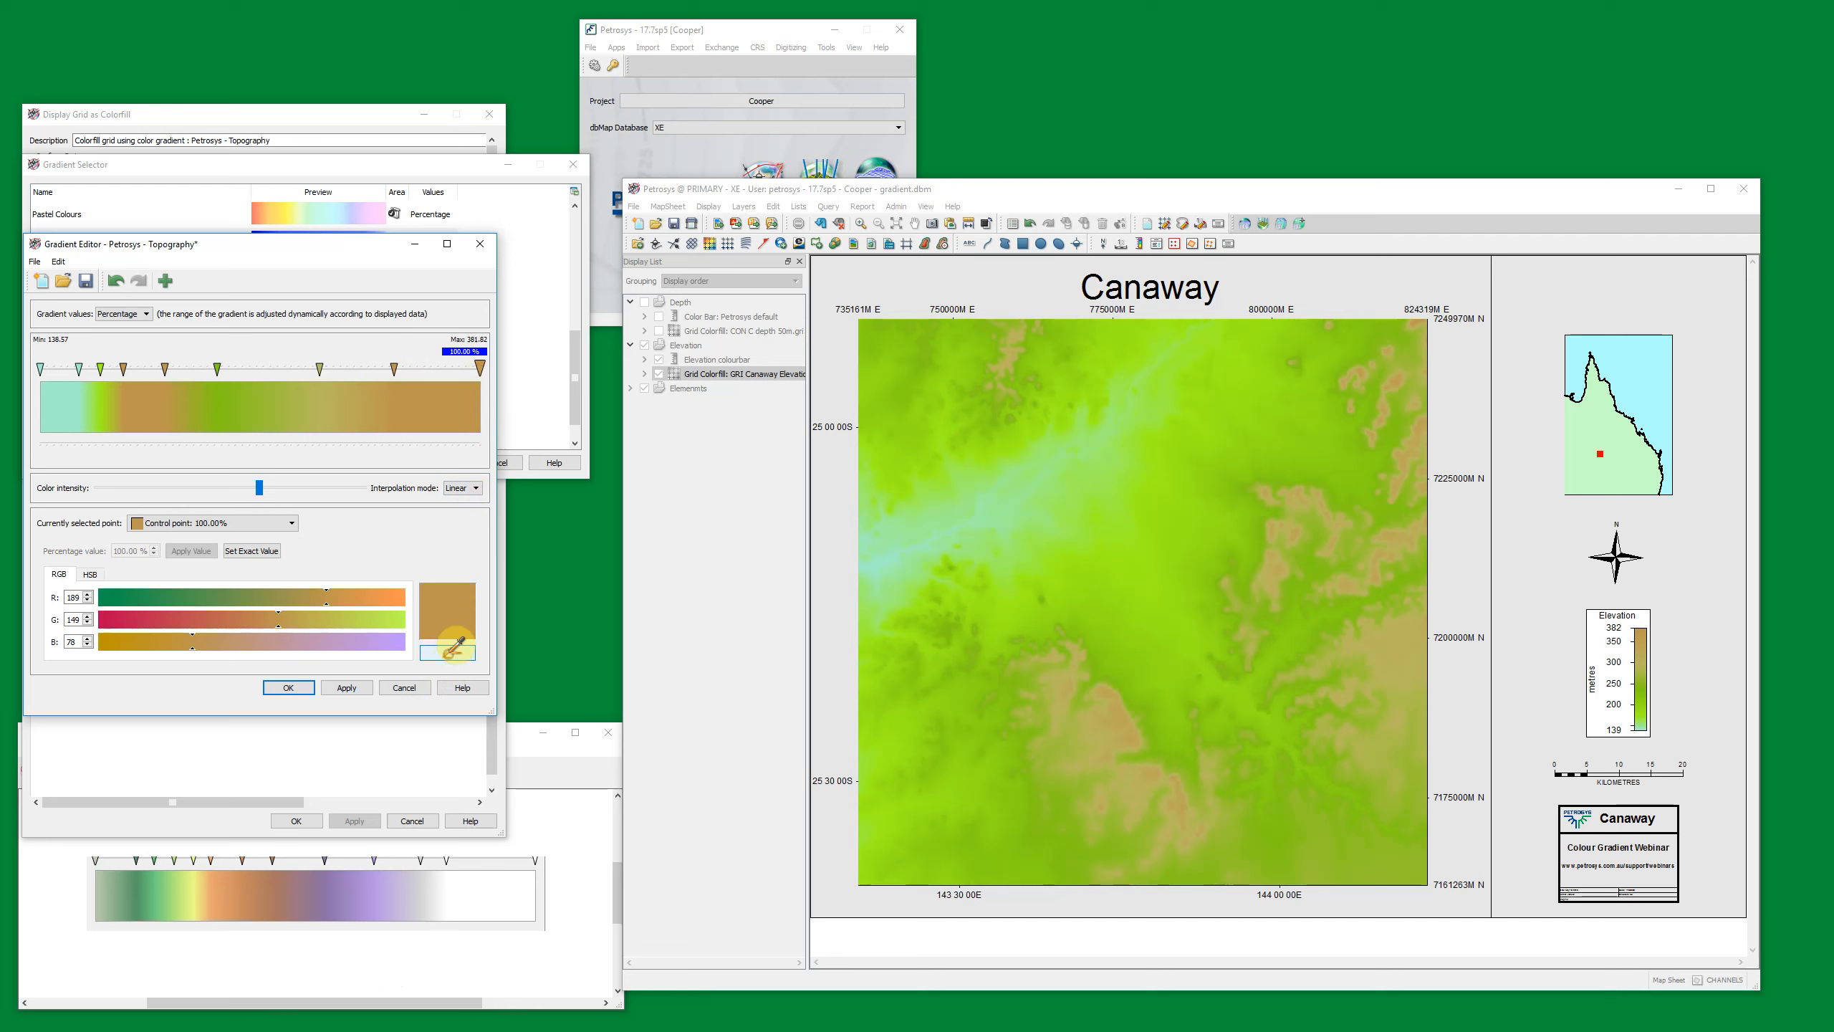
pyautogui.click(533, 880)
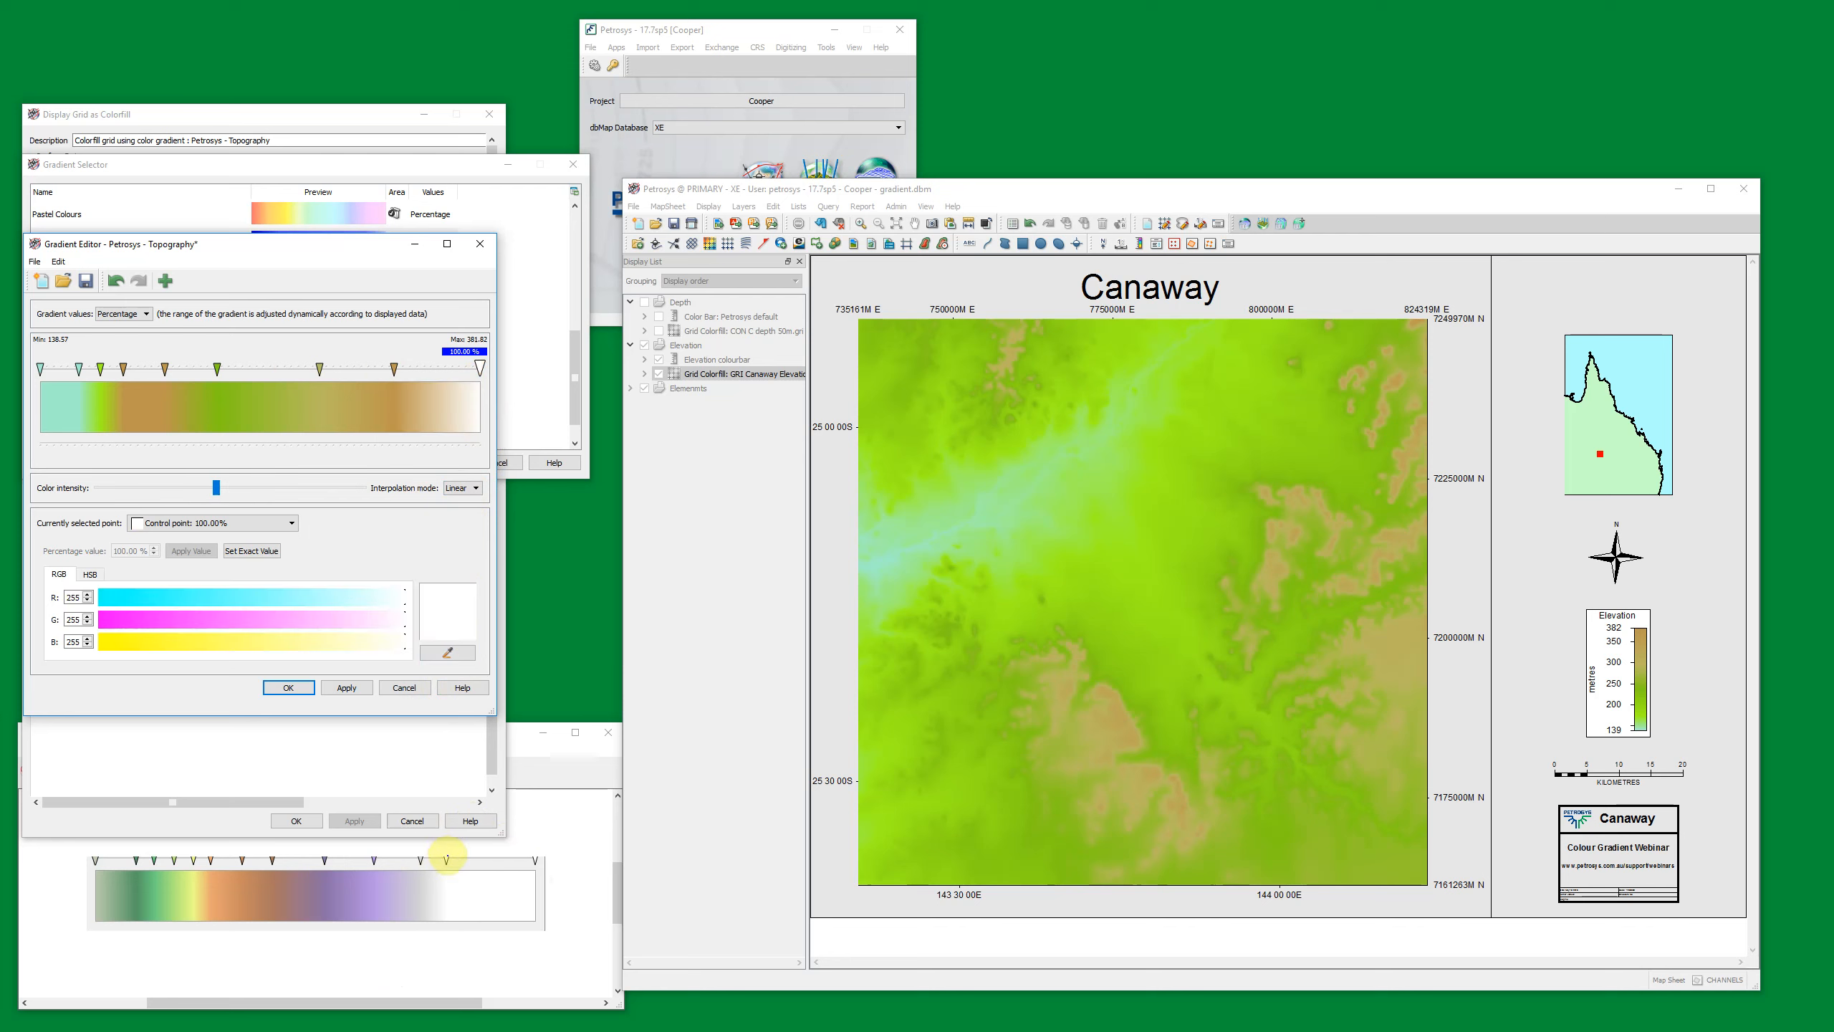
pyautogui.moveTo(394, 369); pyautogui.dragTo(386, 372)
pyautogui.click(445, 654)
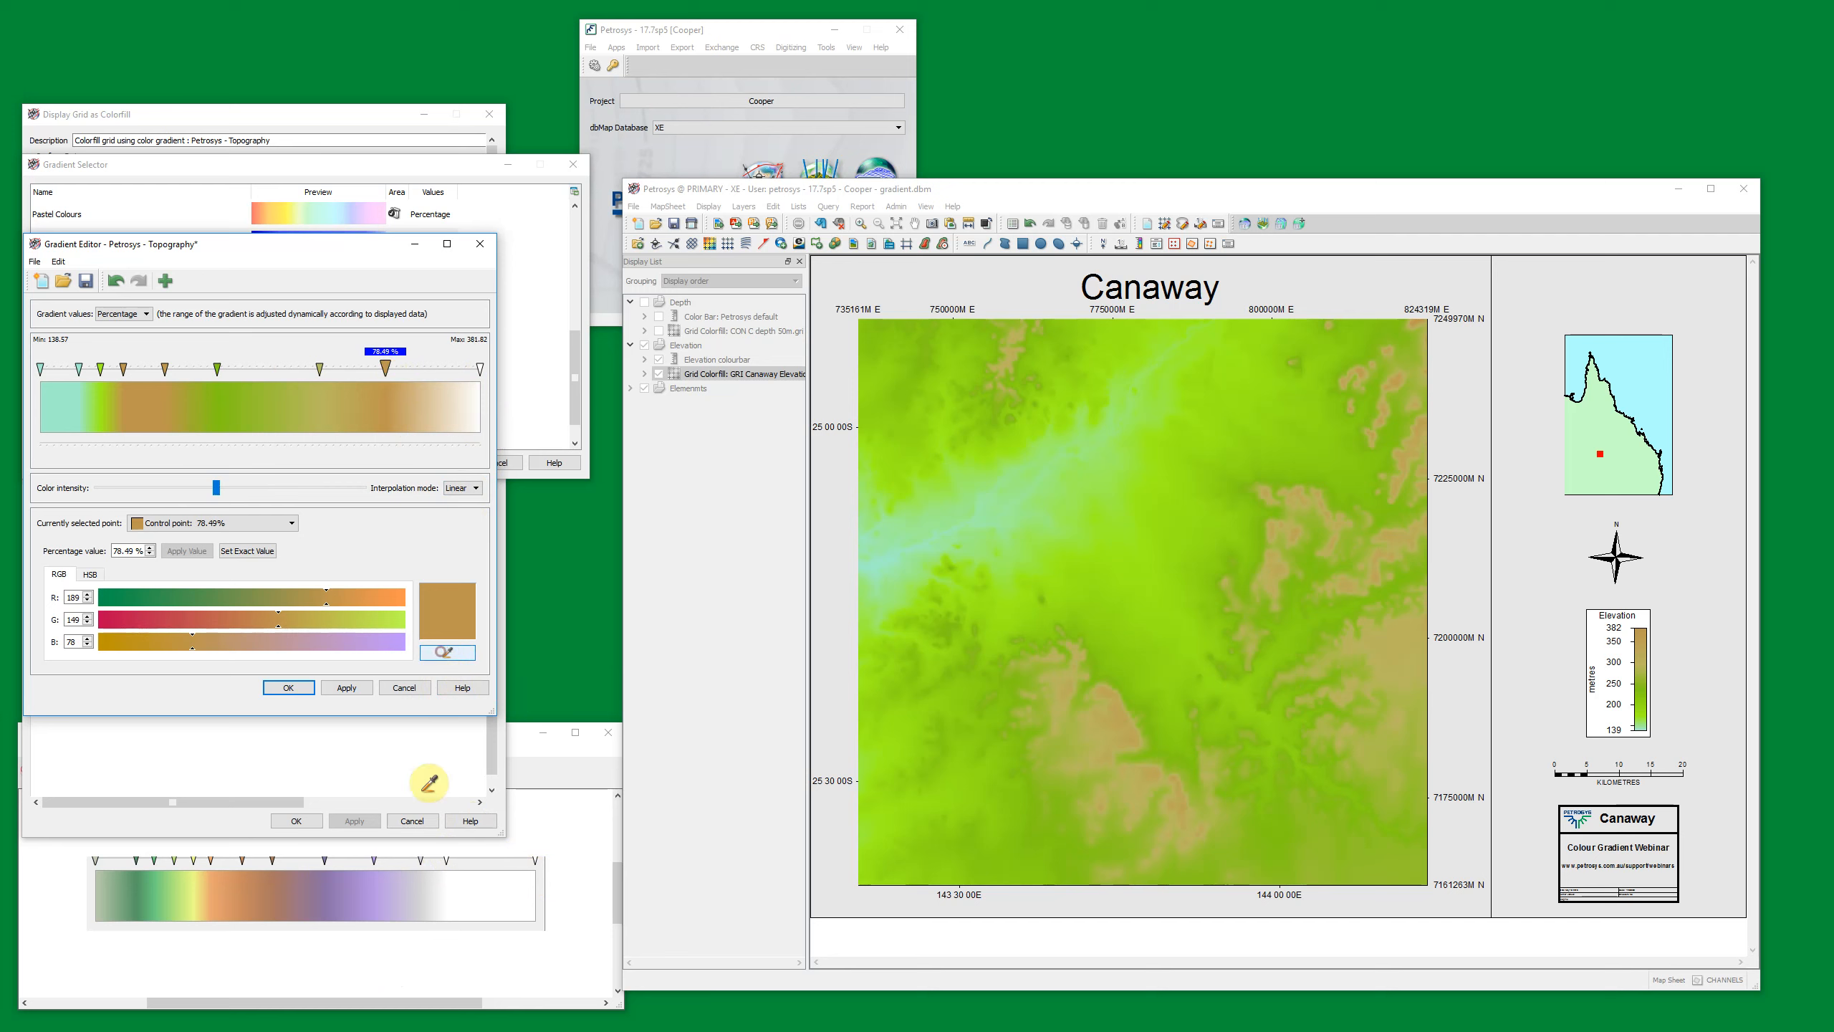
pyautogui.click(446, 862)
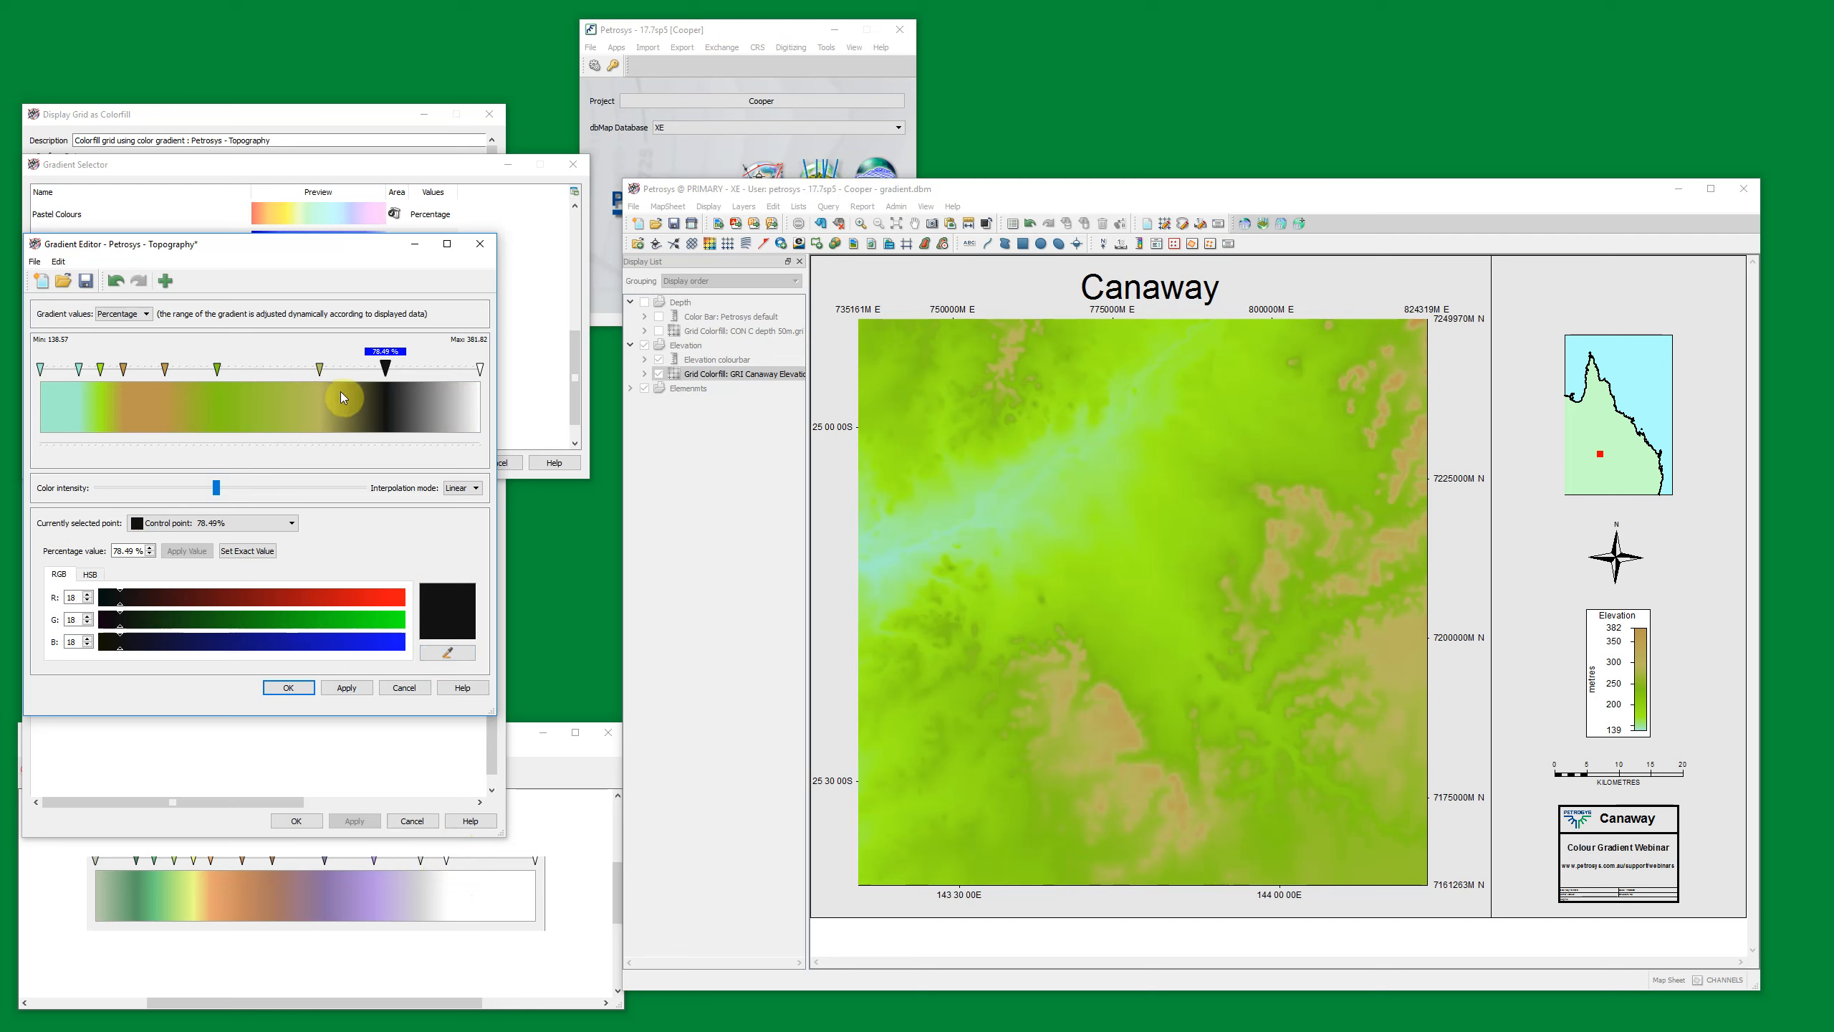
pyautogui.click(447, 653)
pyautogui.click(468, 899)
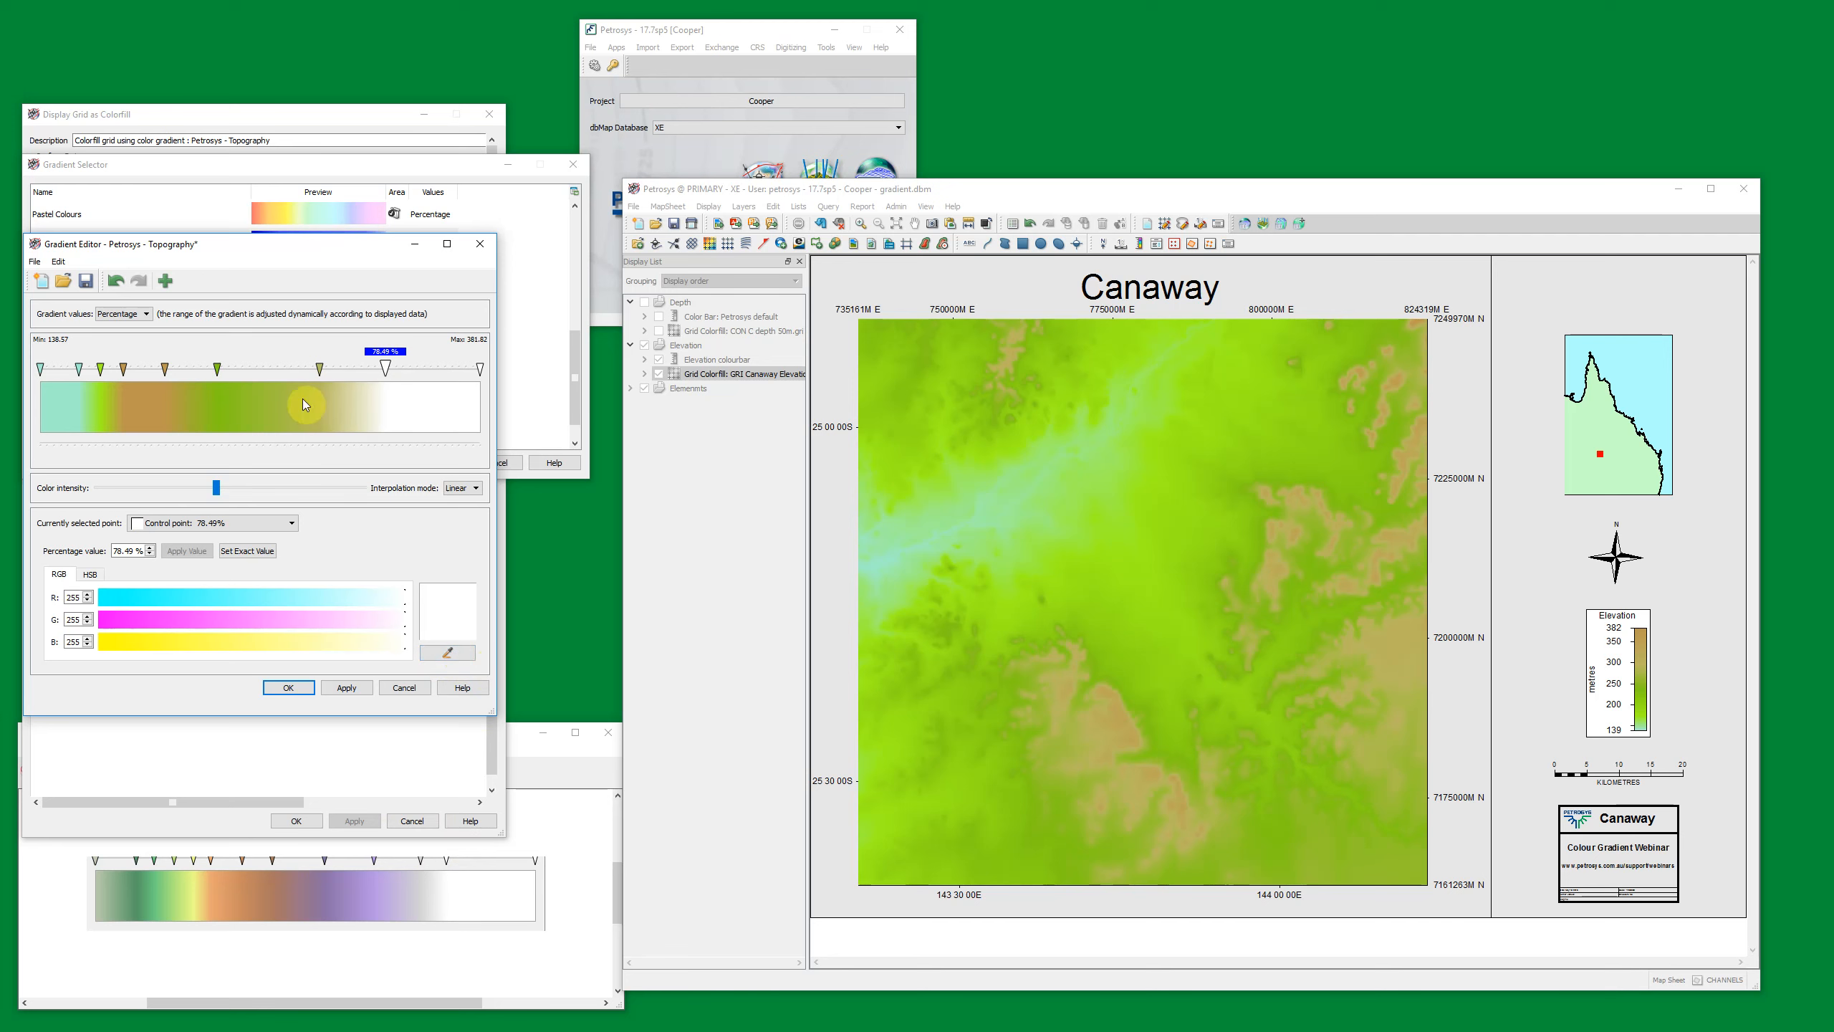
# Step: Move the two existing green control points to 71.16% and 59.27%, sampling light grey and lilac for them from the reference bar
pyautogui.click(341, 366)
pyautogui.moveTo(322, 370); pyautogui.dragTo(353, 376)
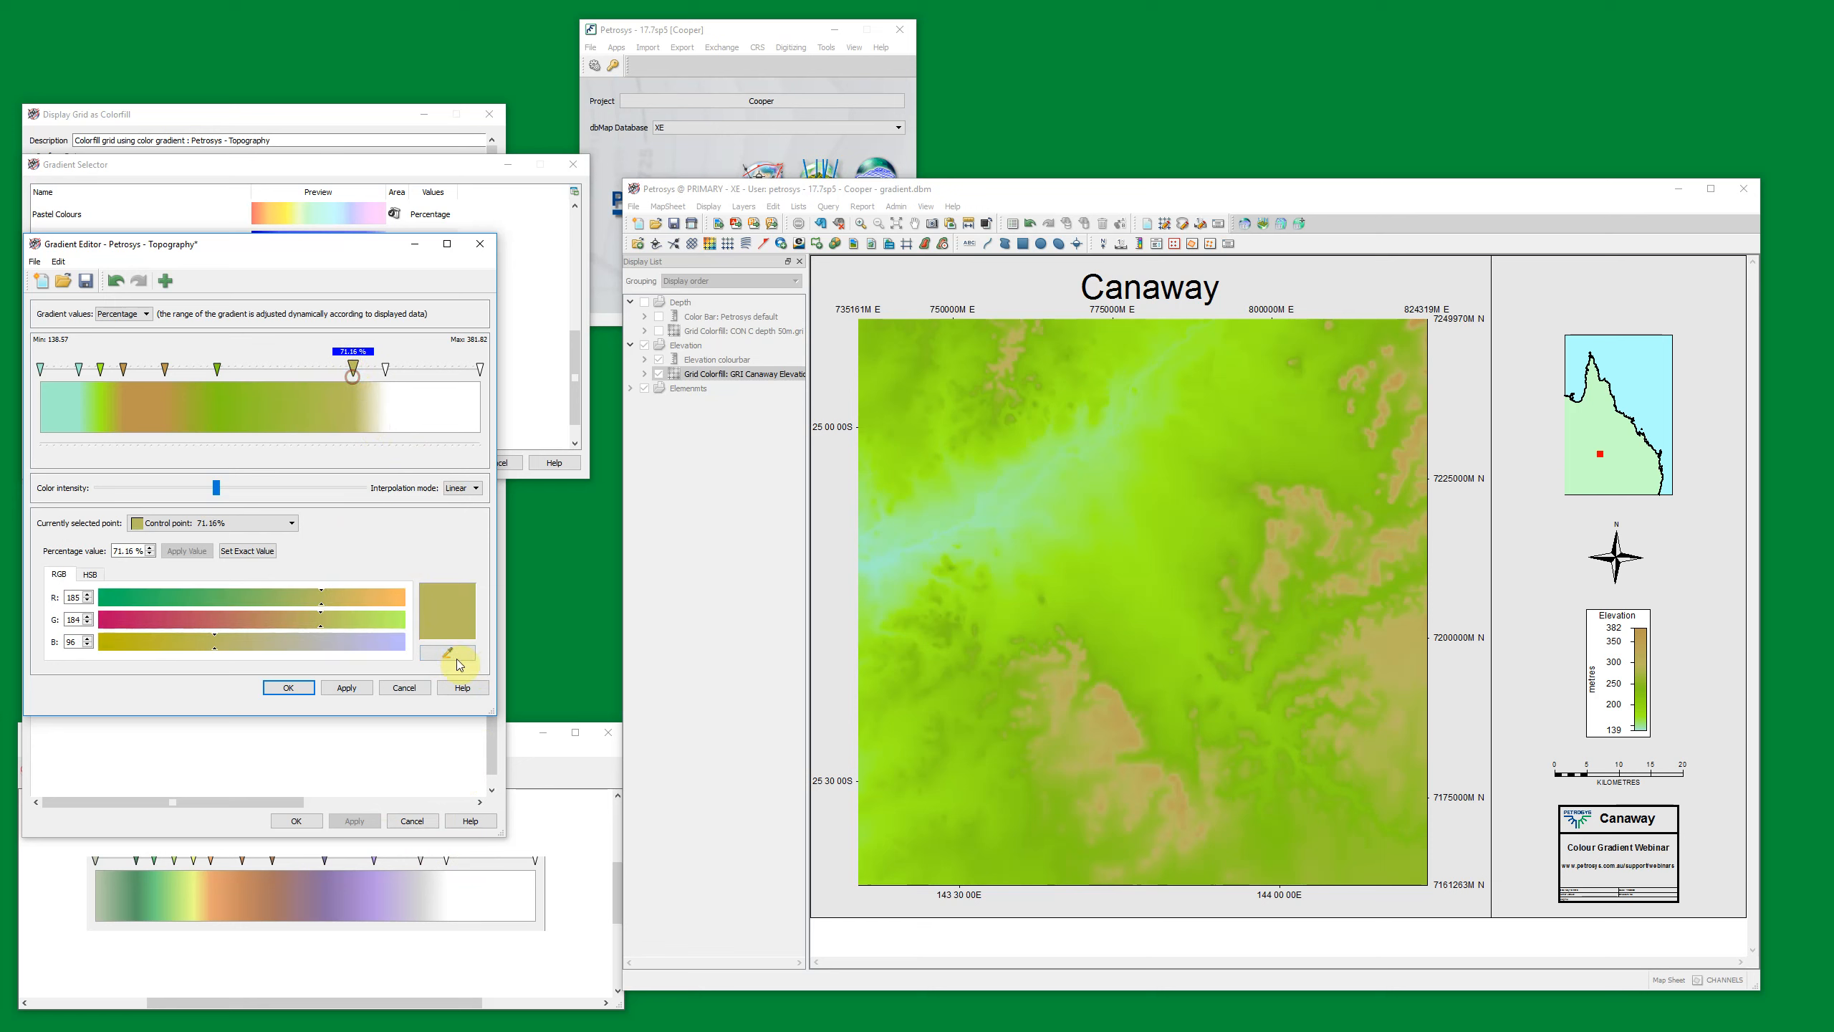
pyautogui.click(454, 654)
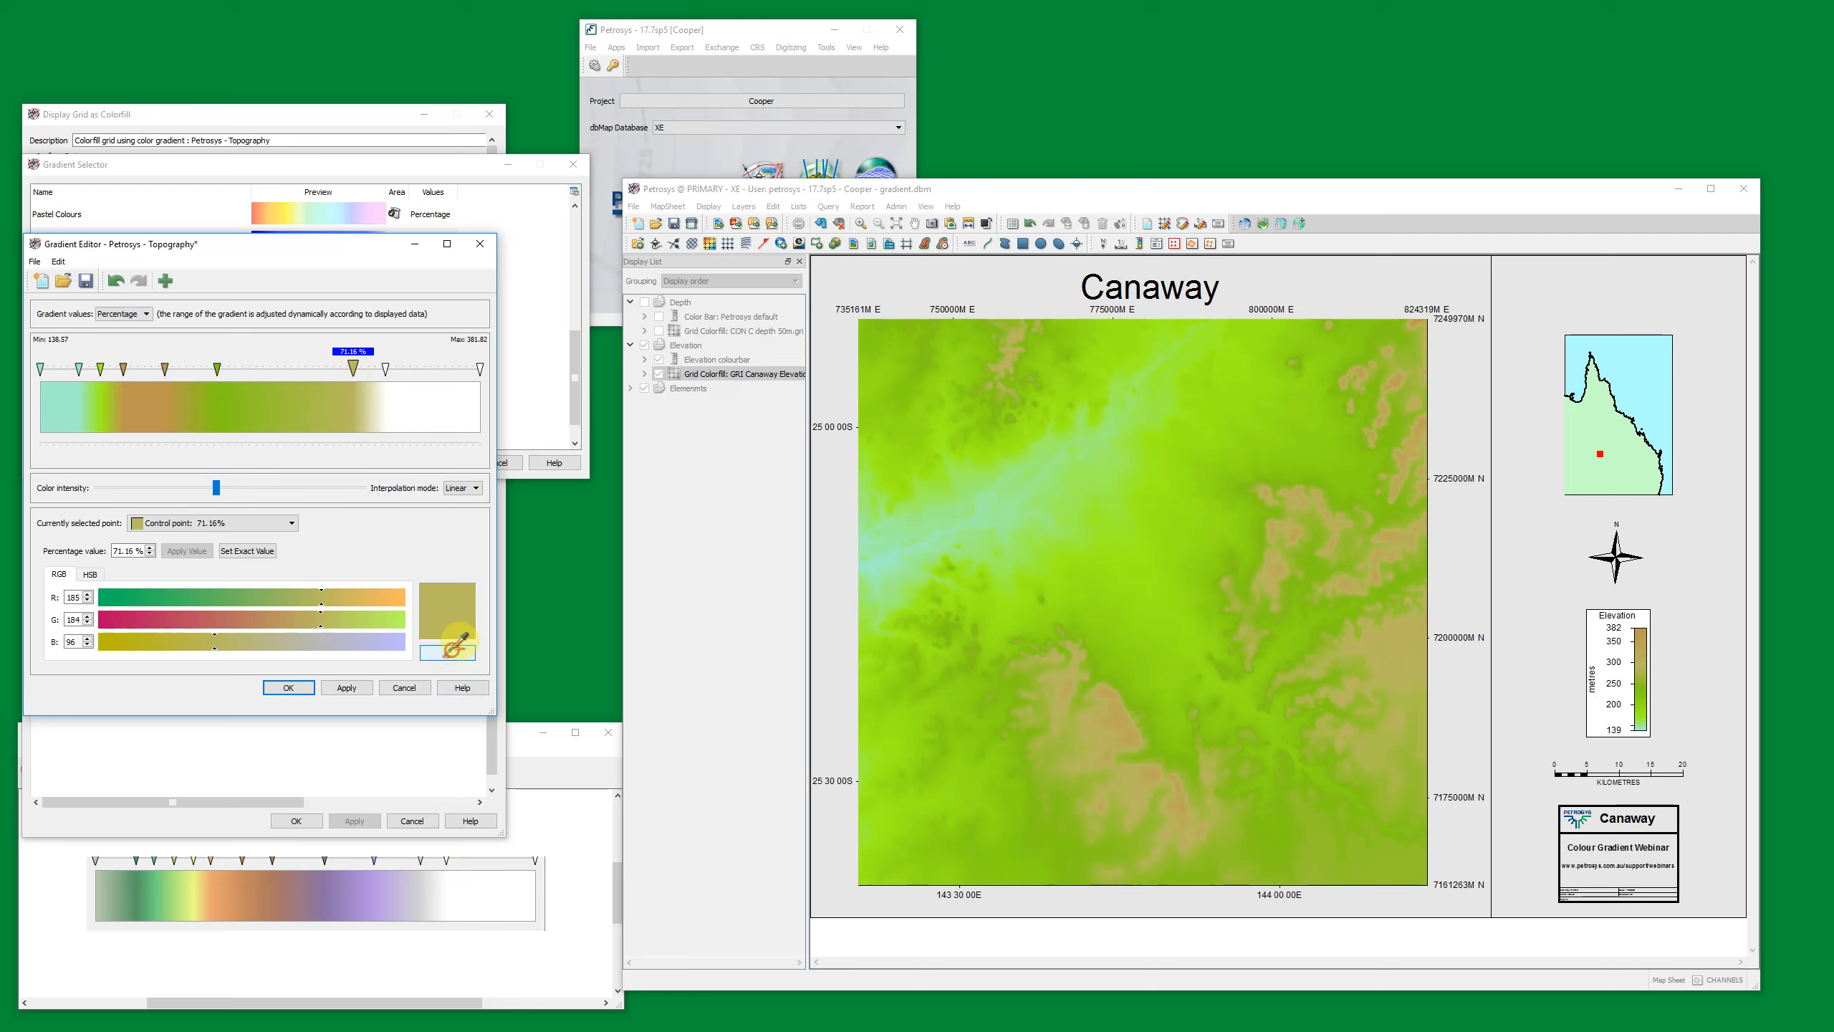
pyautogui.click(421, 881)
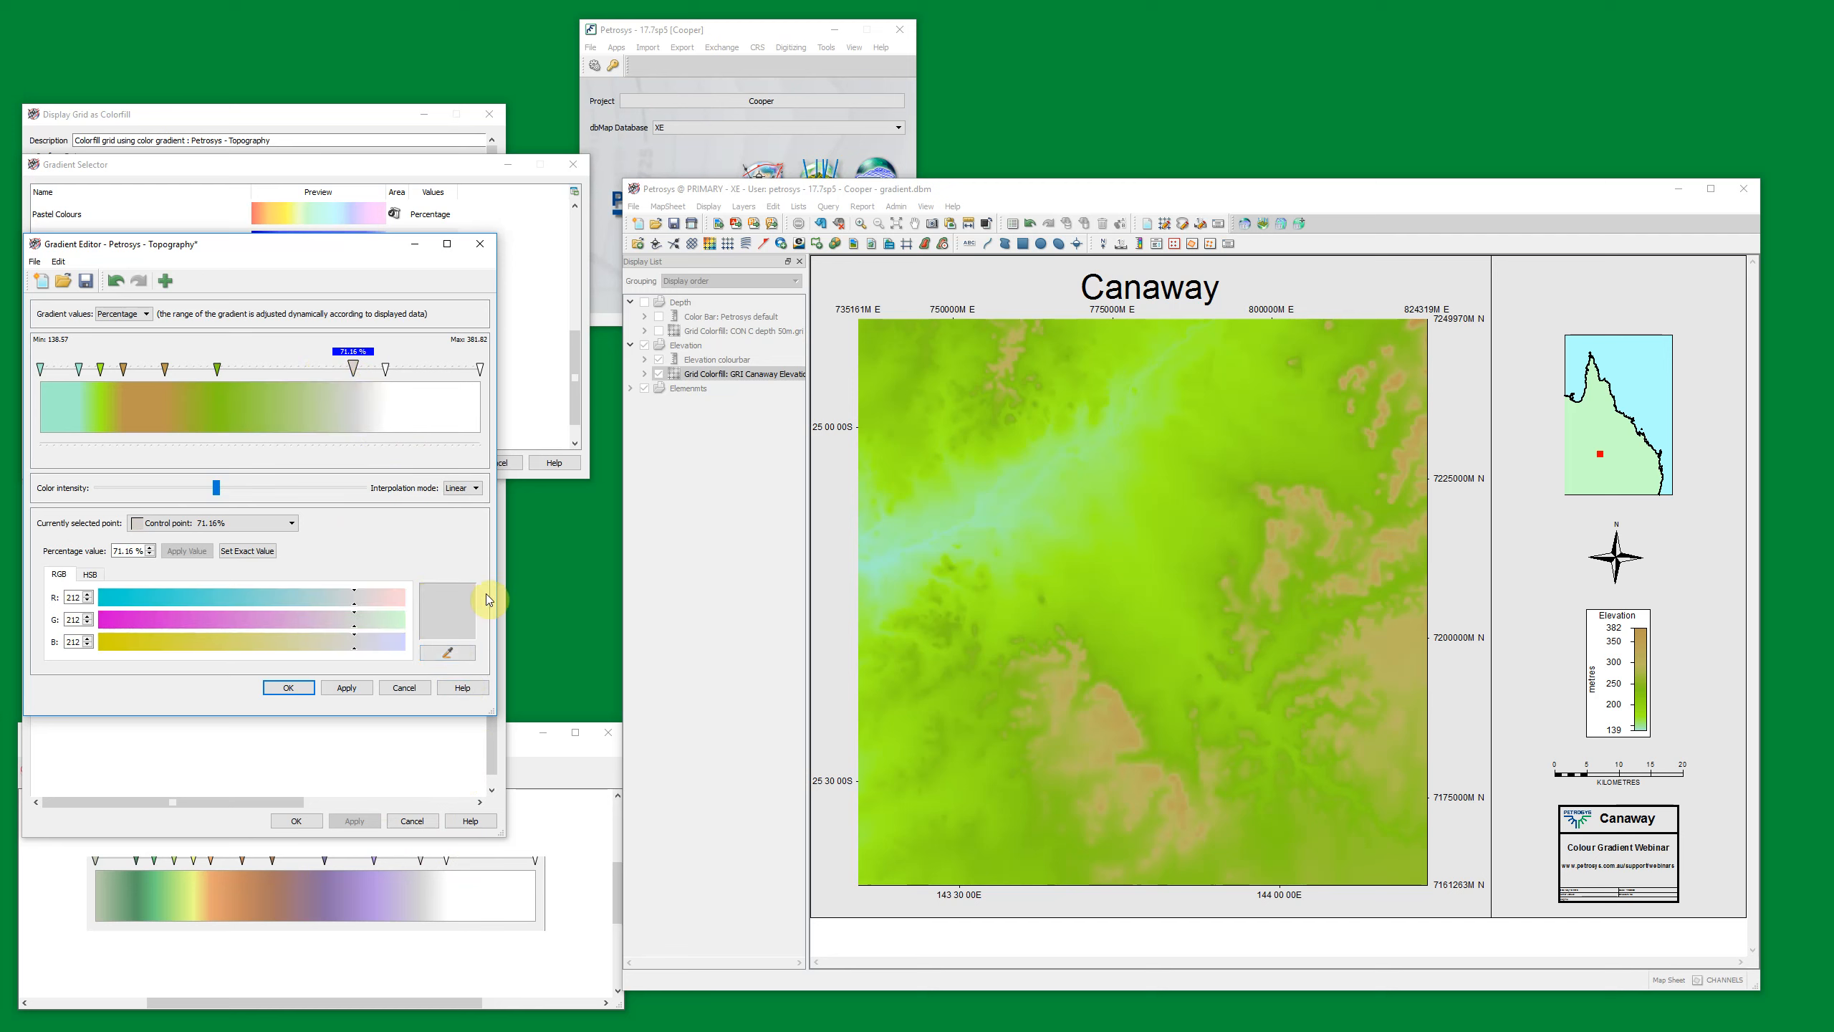
pyautogui.moveTo(213, 369); pyautogui.dragTo(301, 371)
pyautogui.click(447, 653)
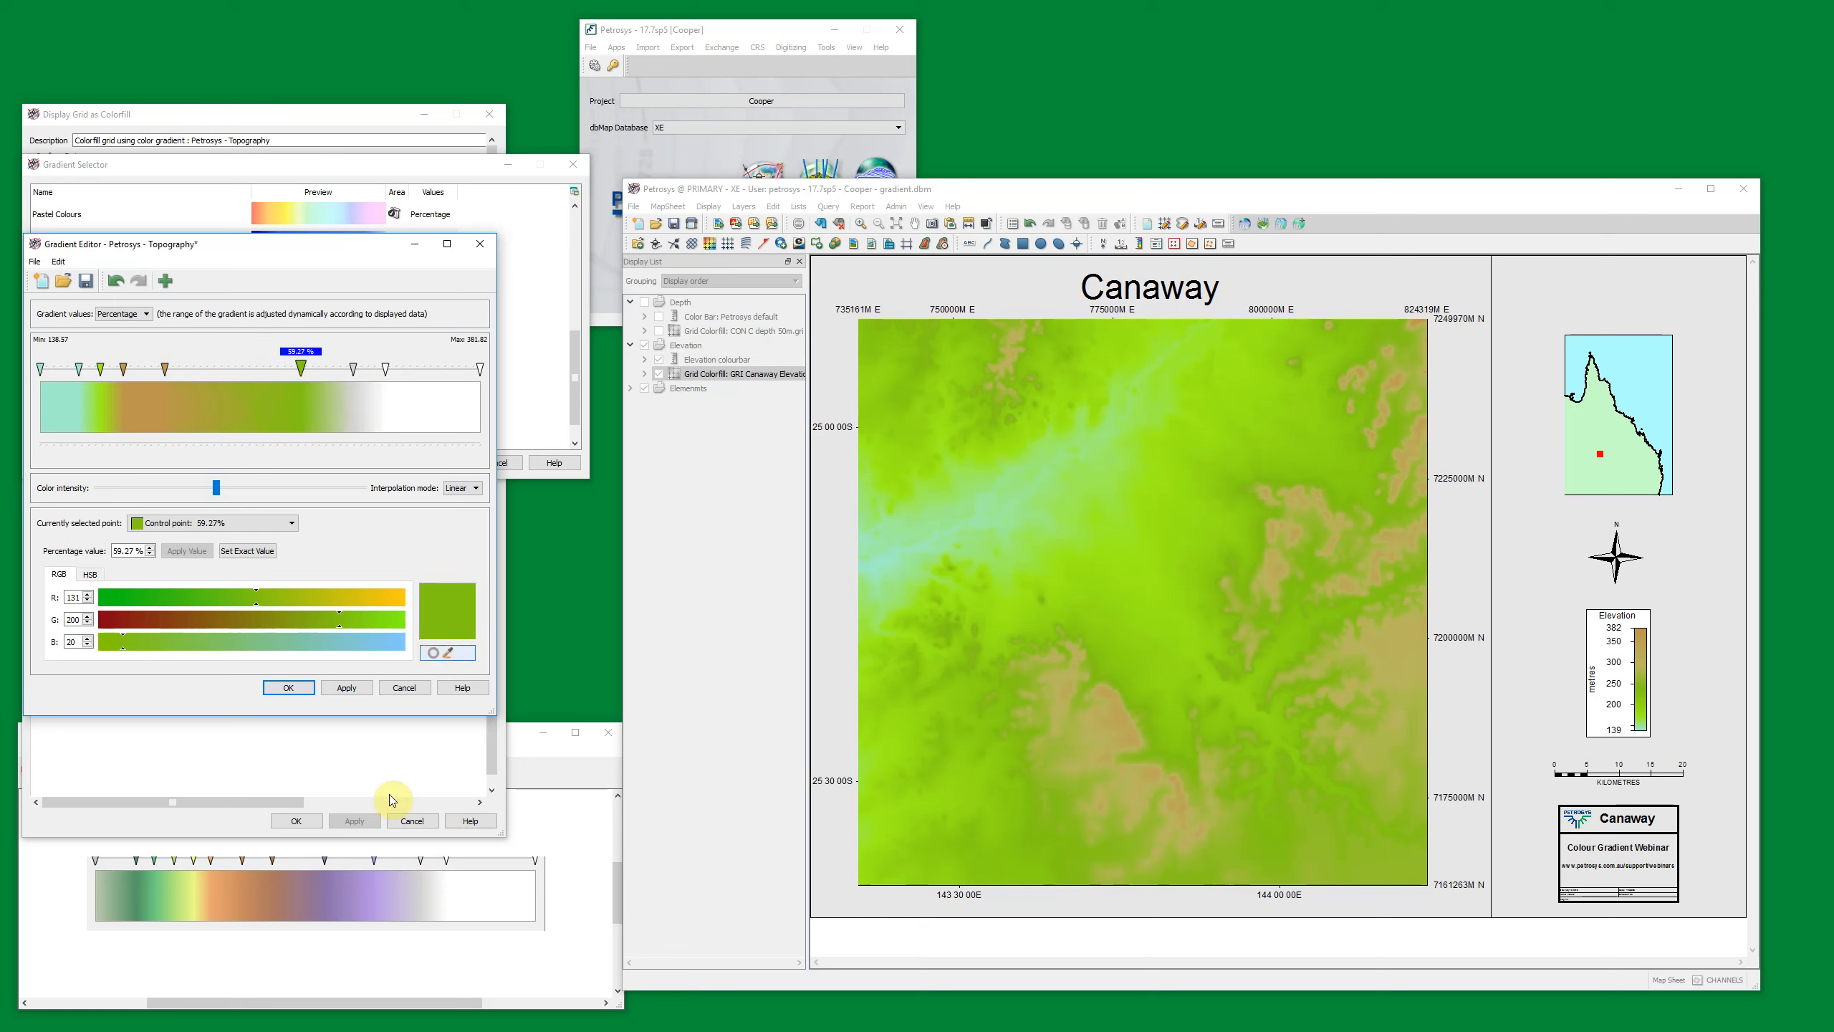
pyautogui.click(446, 655)
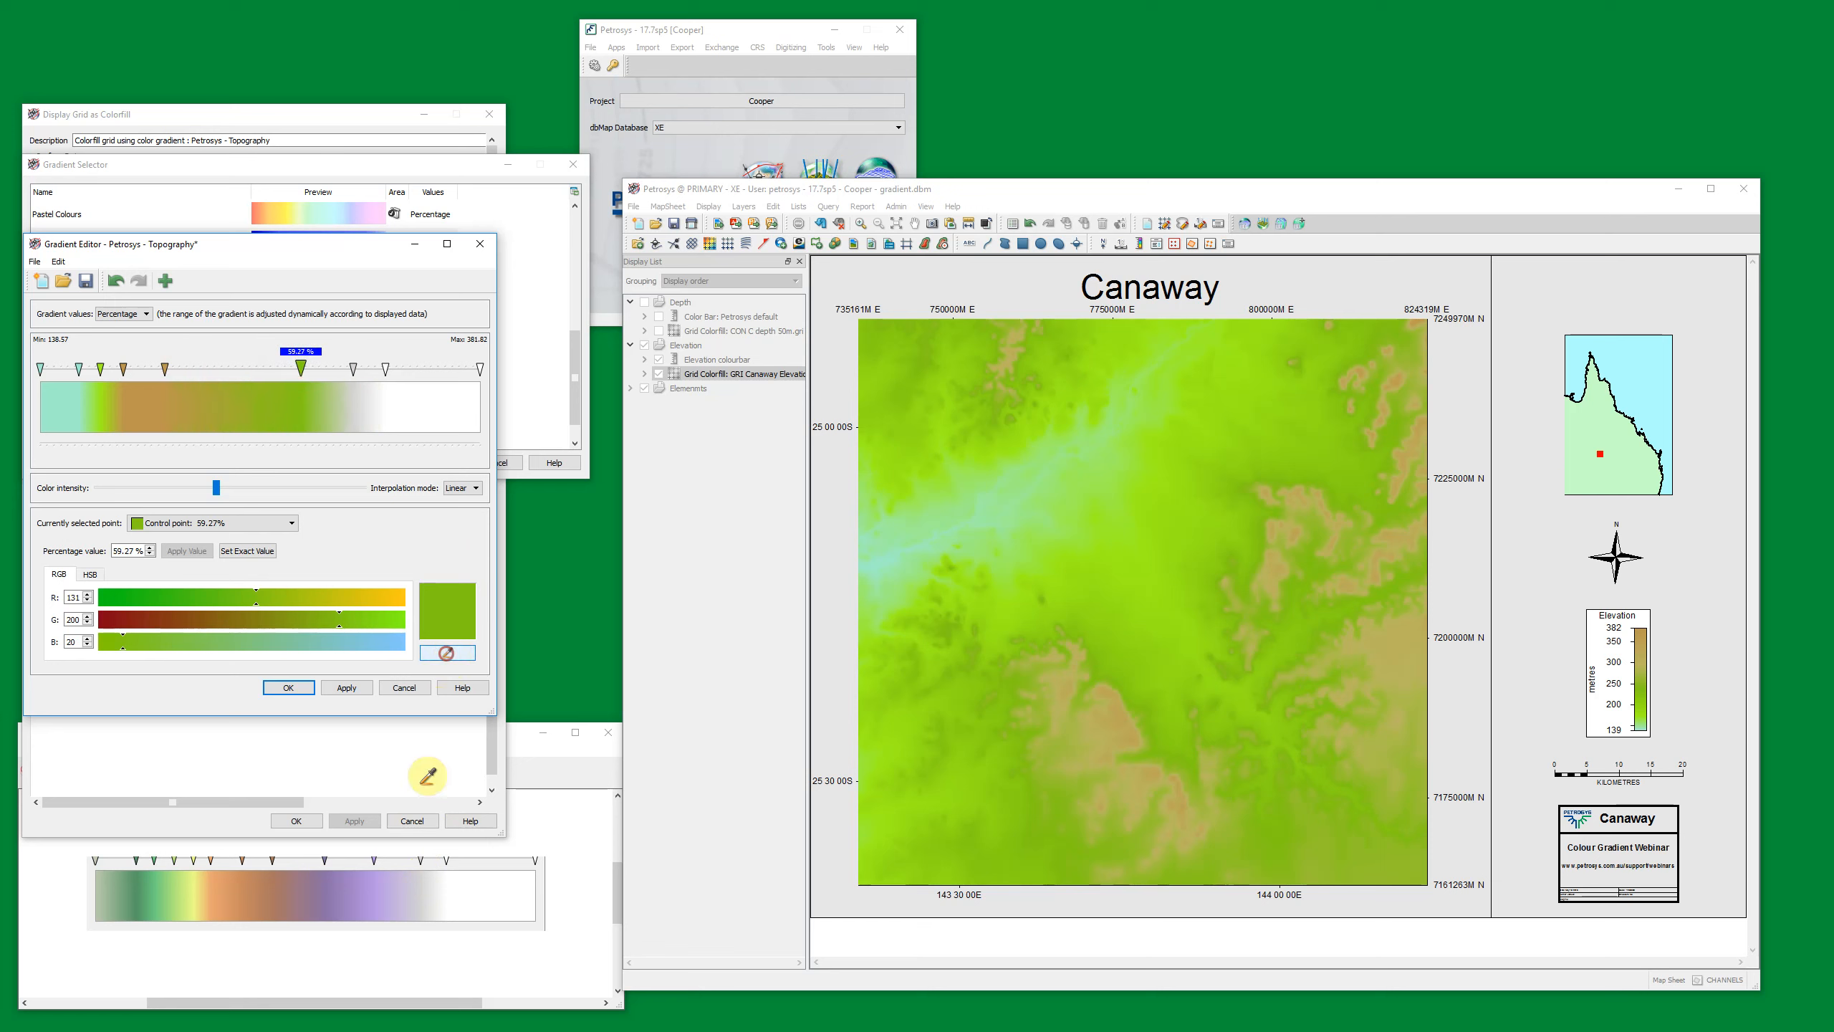
pyautogui.click(372, 900)
# Step: Move the two lower brown control points to 48.04% and 36.15%, sampling purple and orange-brown for them from the reference bar
pyautogui.moveTo(165, 369); pyautogui.dragTo(256, 381)
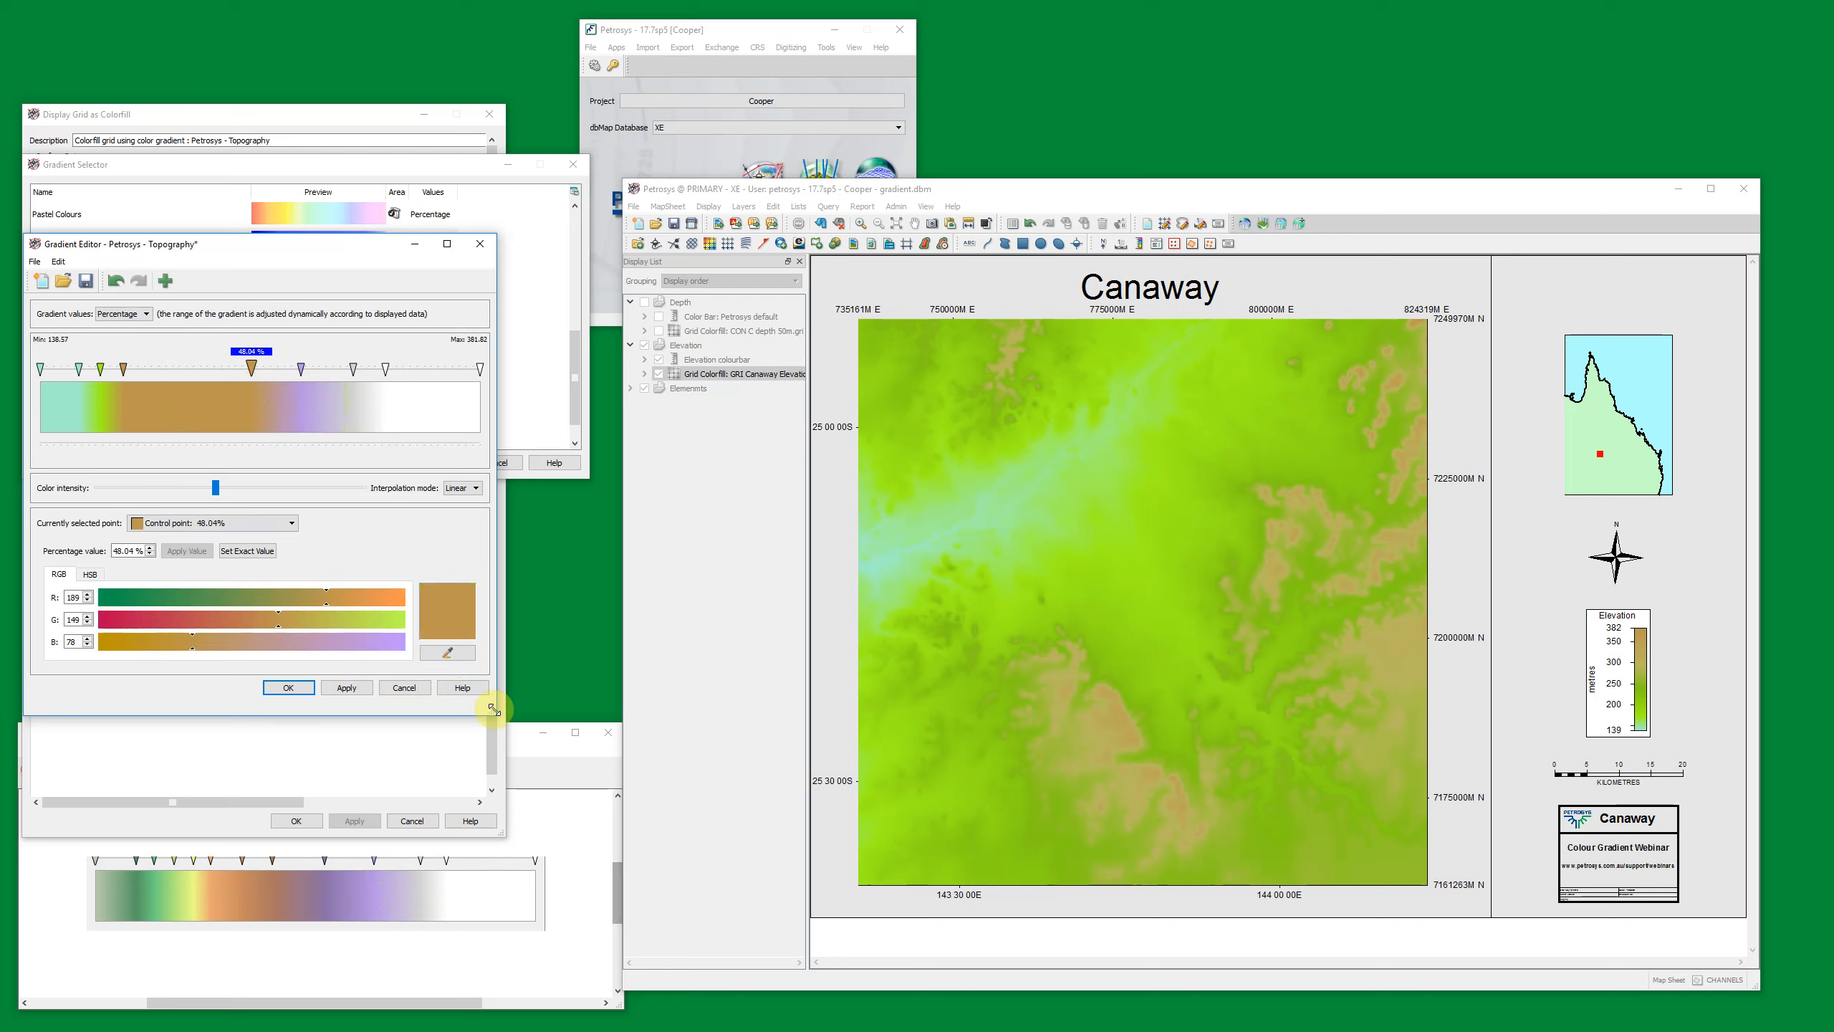
pyautogui.click(447, 652)
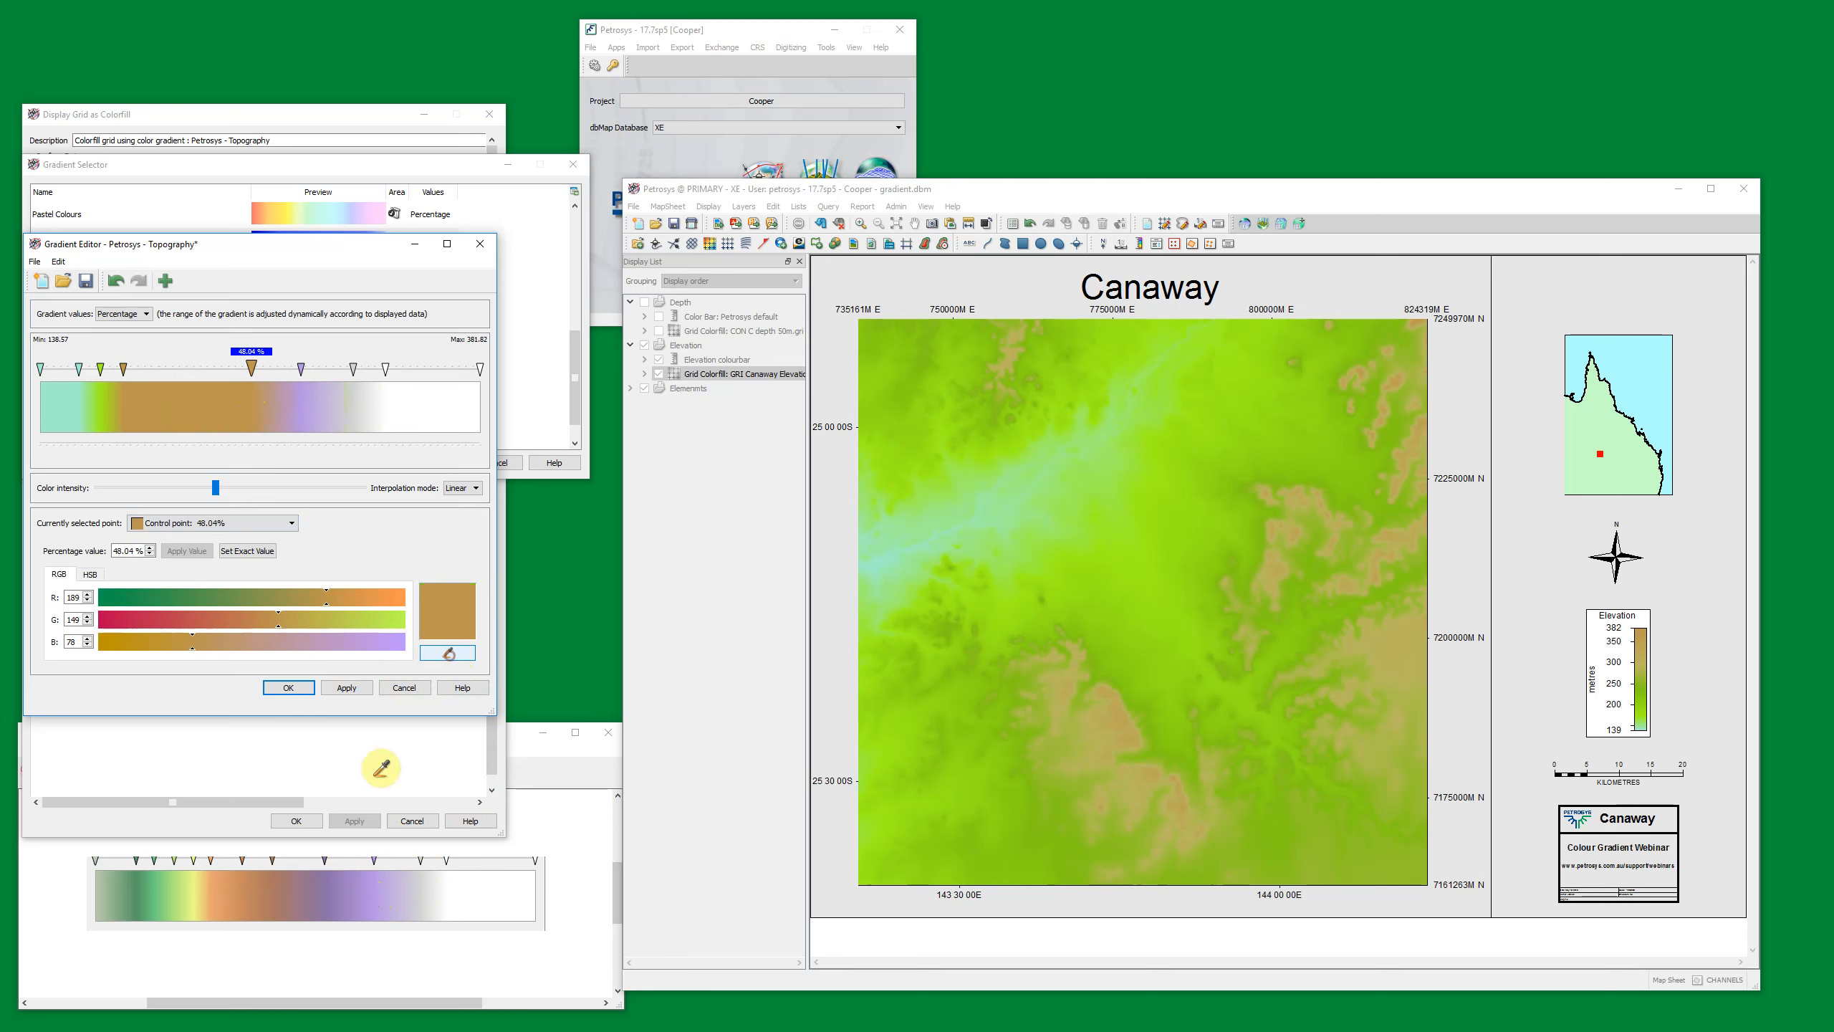
pyautogui.click(324, 895)
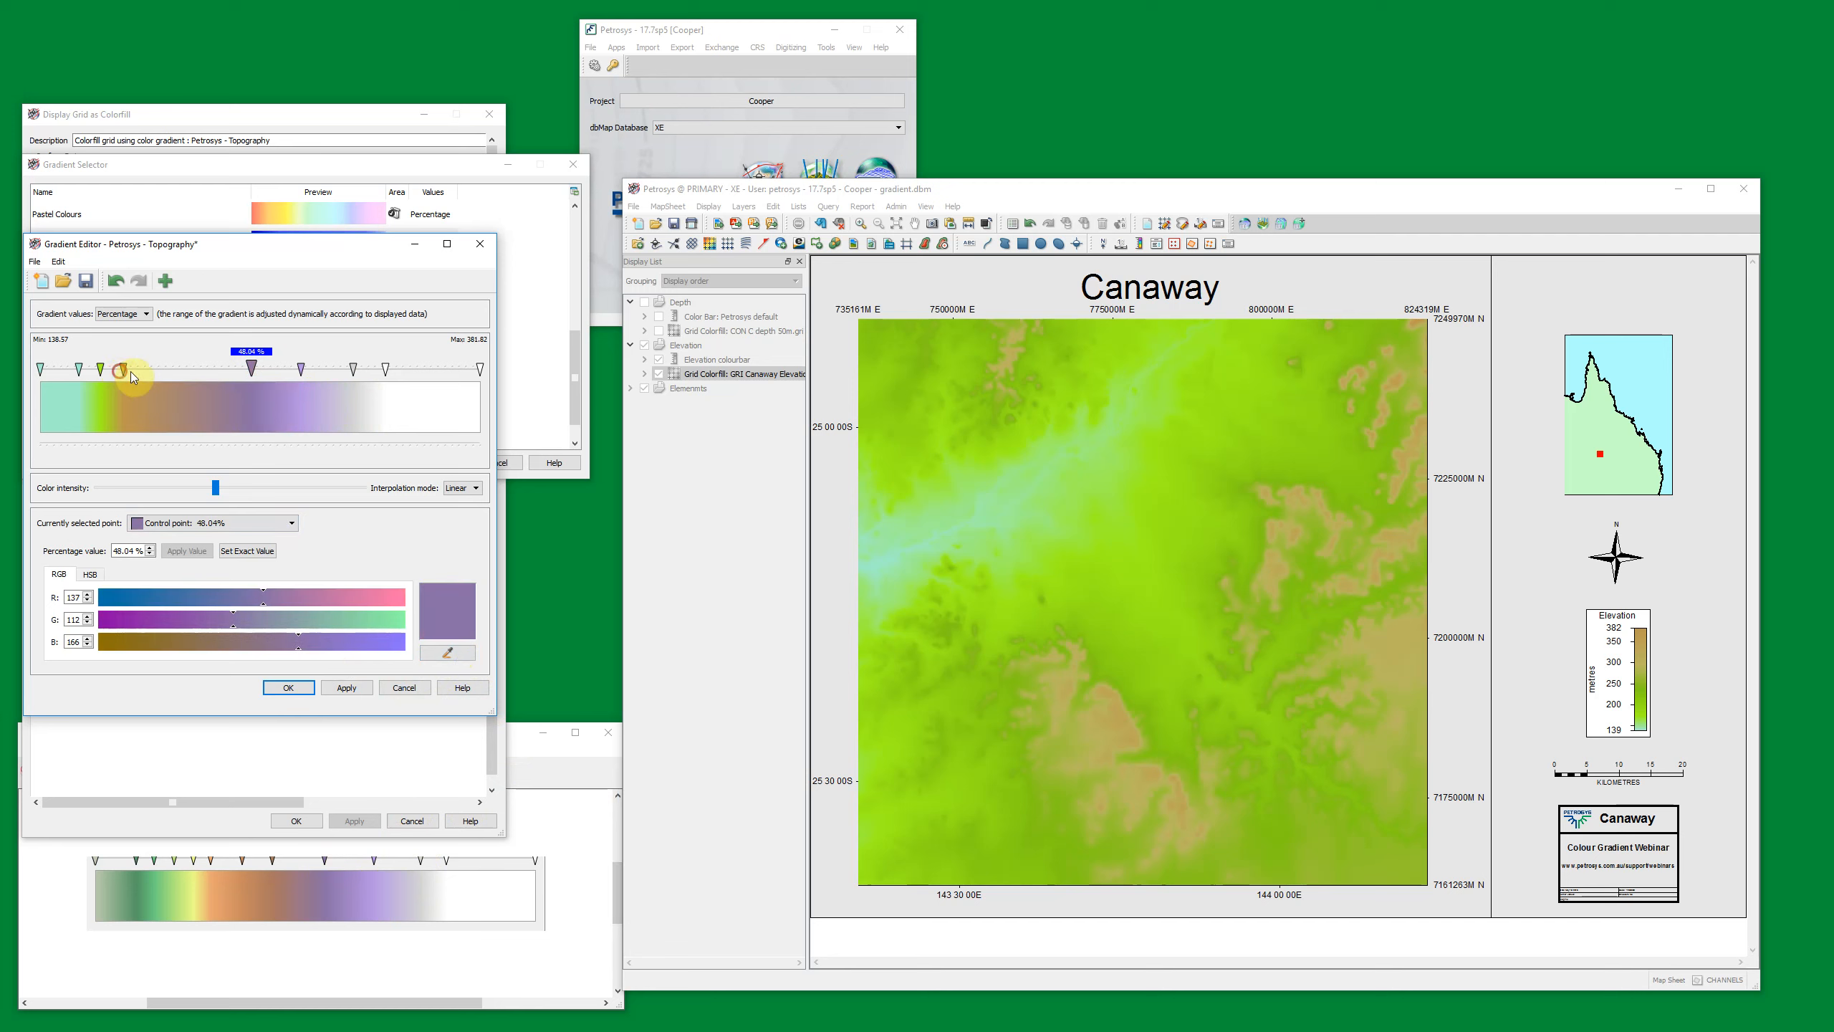
pyautogui.moveTo(126, 368); pyautogui.dragTo(199, 368)
pyautogui.click(447, 652)
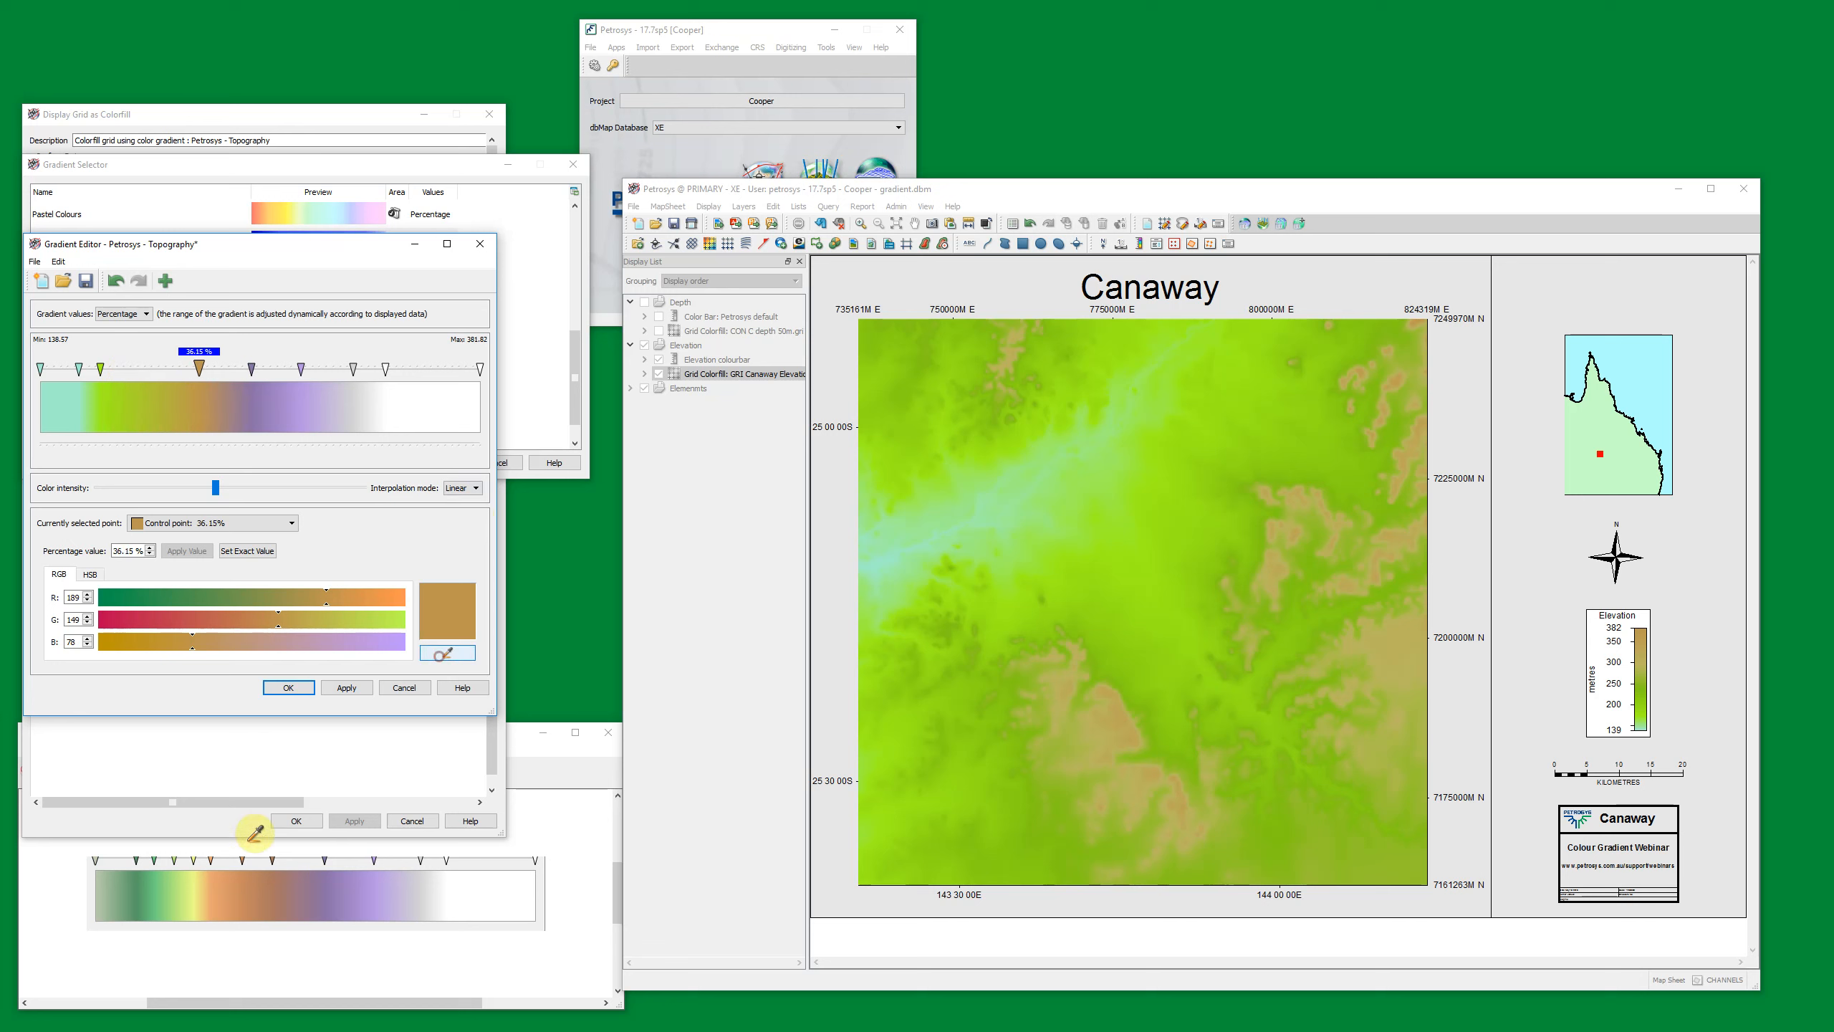
pyautogui.click(249, 885)
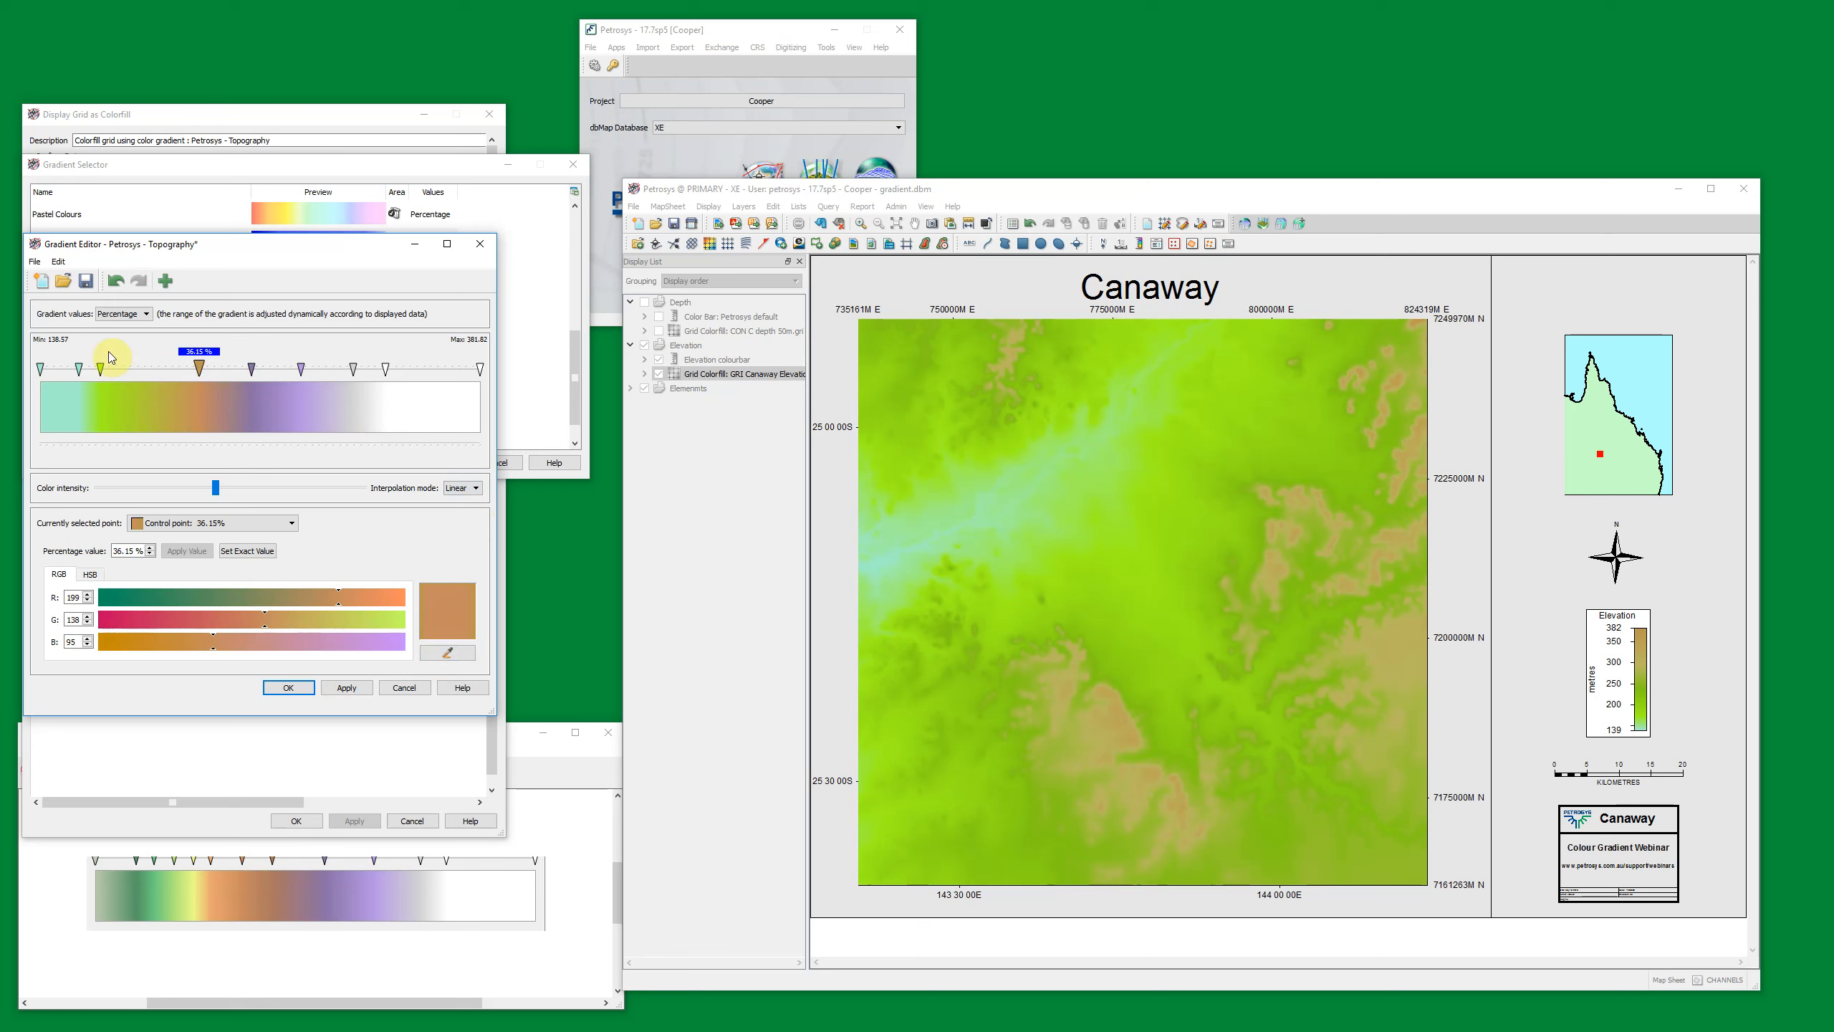
# Step: Copy the 0% control point to 18.72%, 23.61% and 28.98%, and sample orange from the reference bar for the 28.98% point
pyautogui.moveTo(43, 371); pyautogui.dragTo(167, 376)
pyautogui.moveTo(39, 371); pyautogui.dragTo(145, 371)
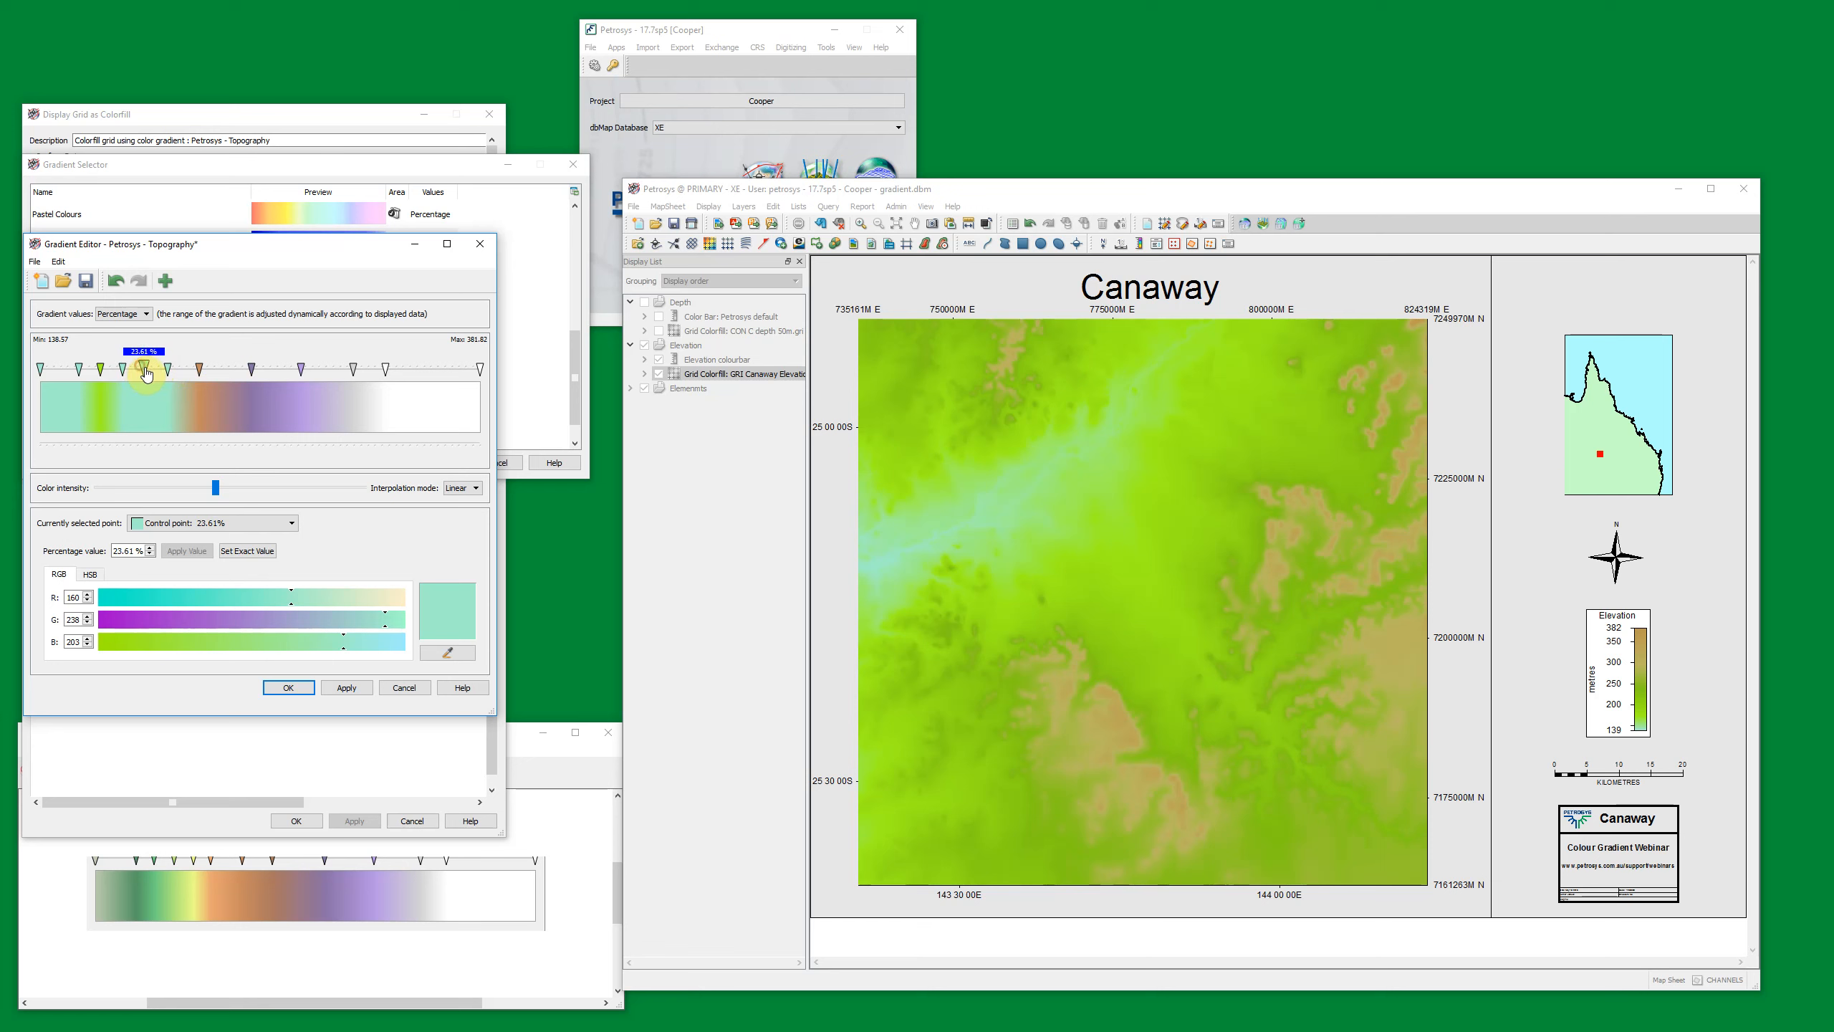
pyautogui.click(168, 369)
pyautogui.click(447, 653)
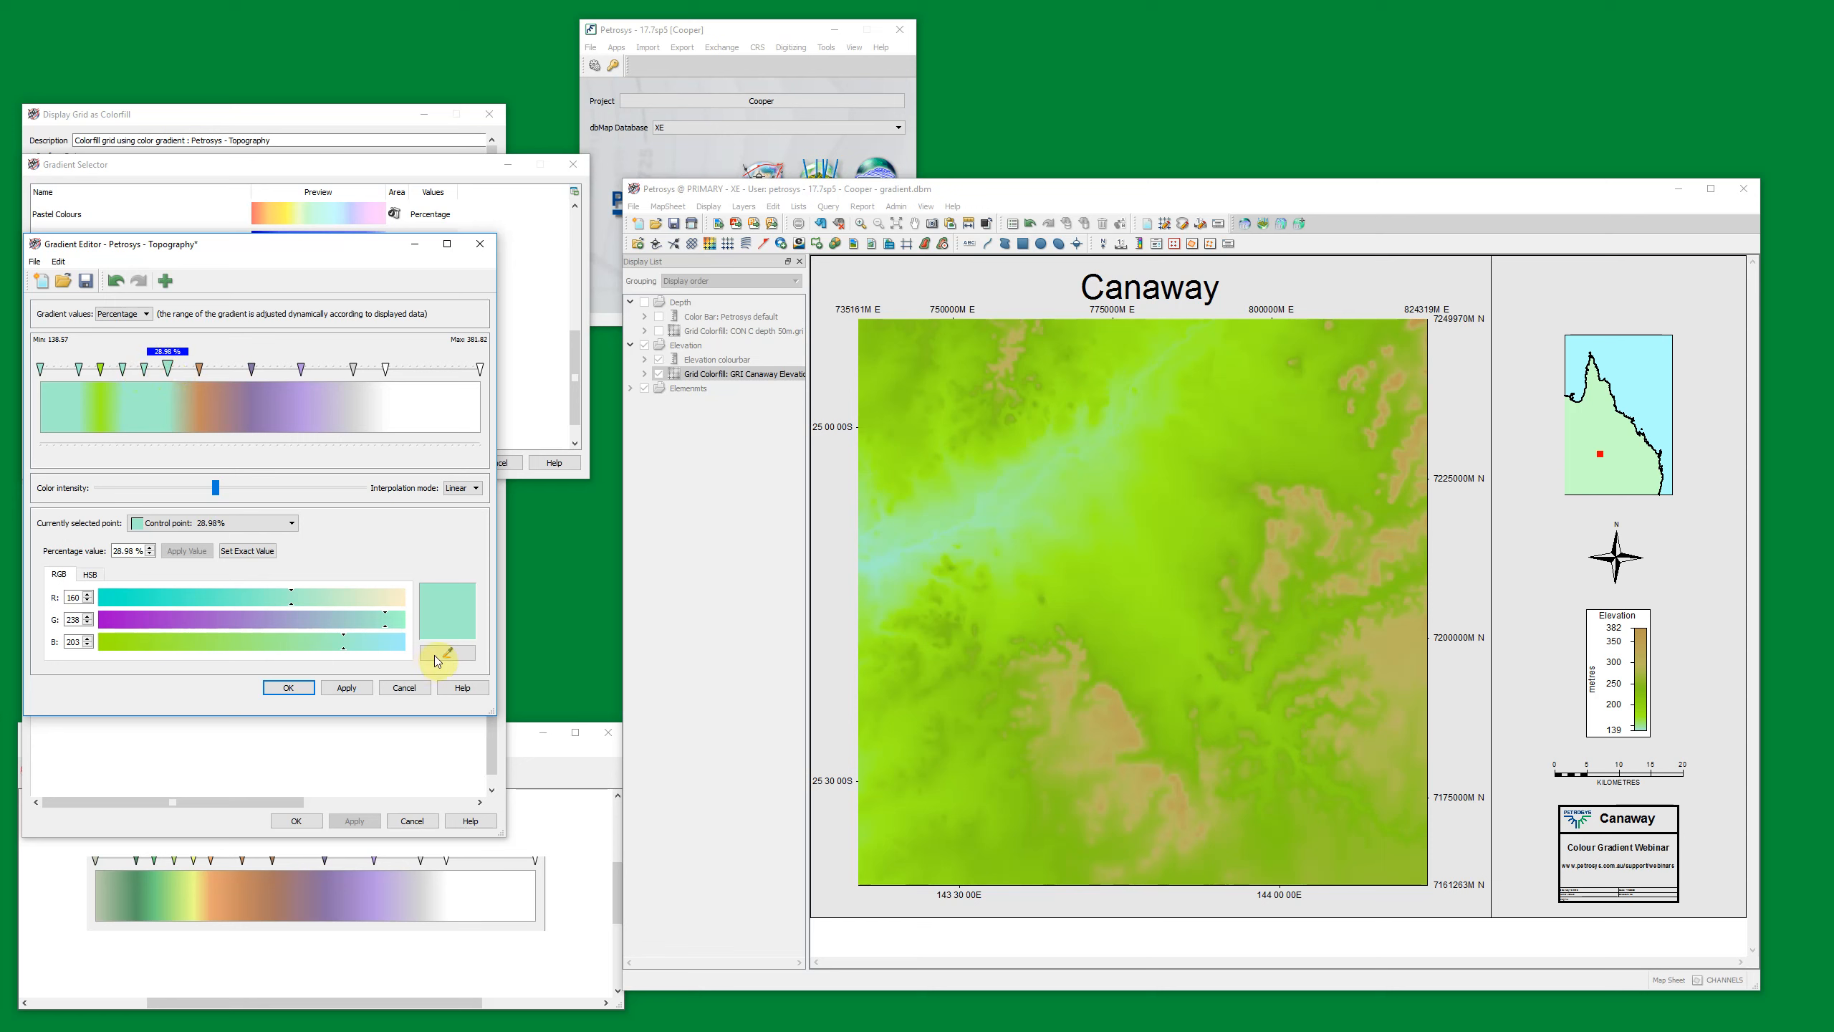
pyautogui.click(220, 878)
# Step: Sample yellow from the reference bar for the 23.61% control point and light green for the 18.72% point
pyautogui.click(146, 370)
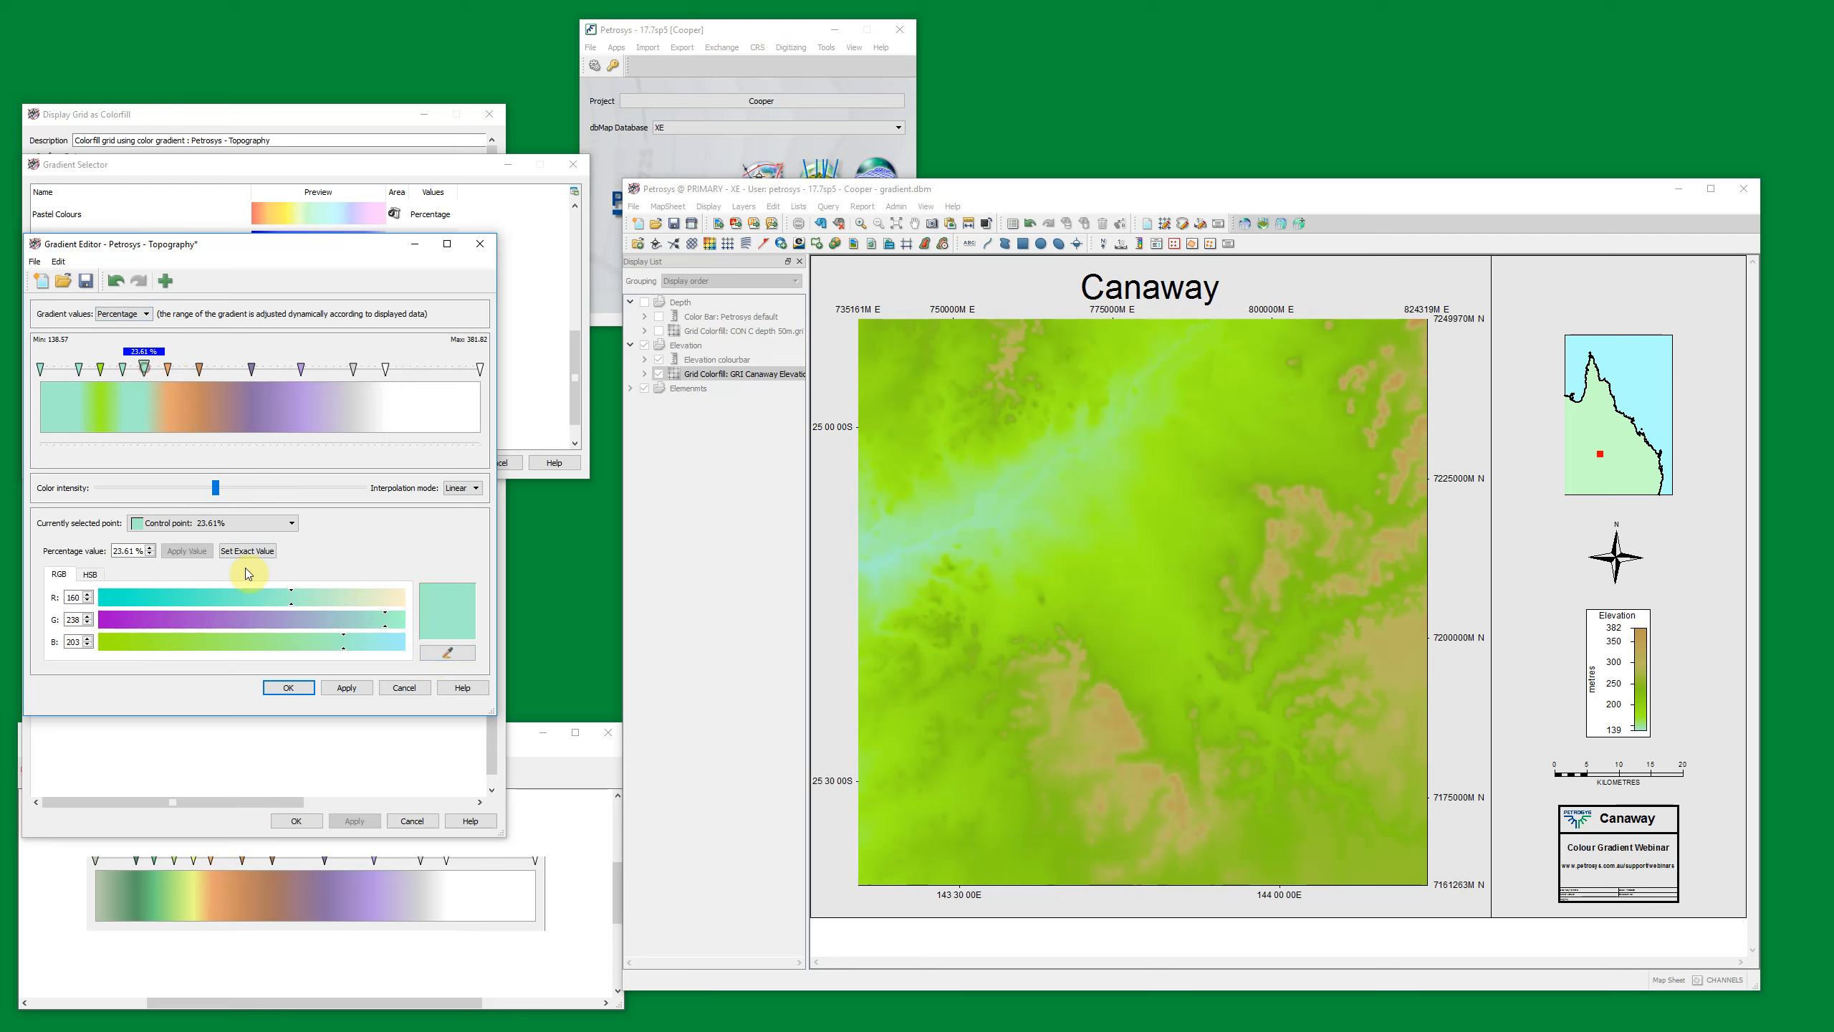
pyautogui.click(447, 653)
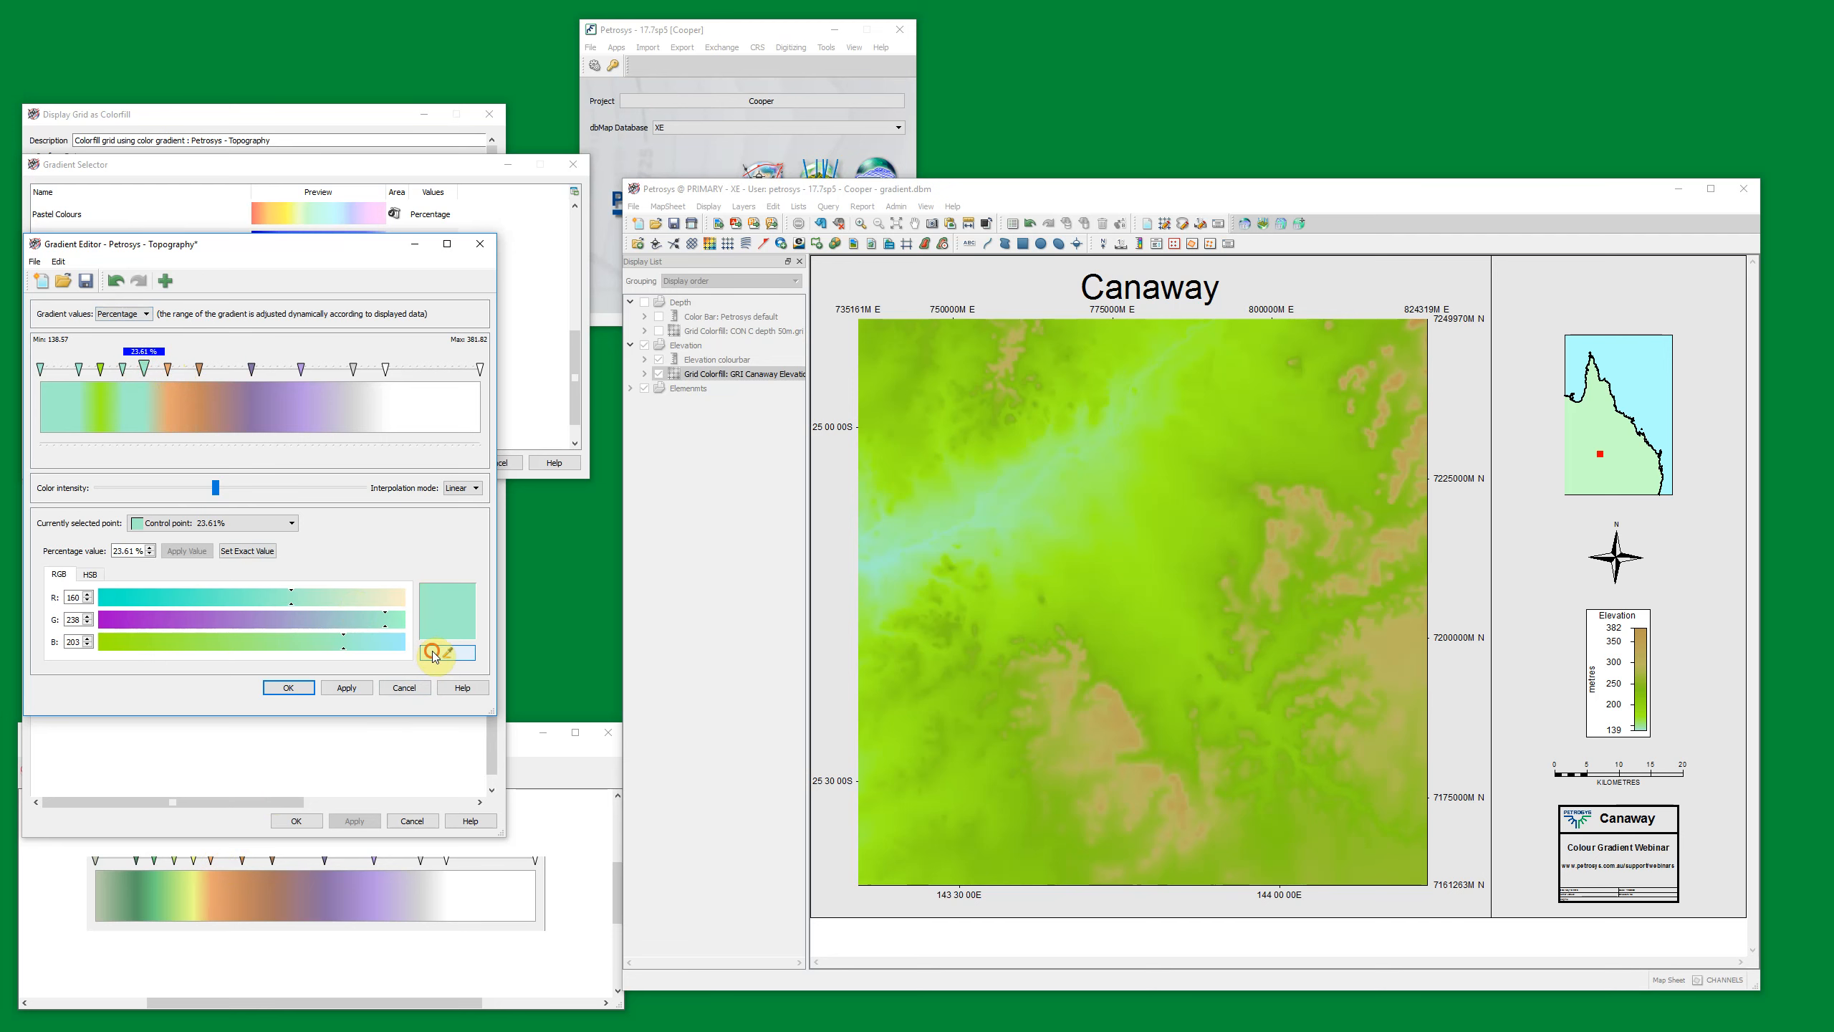
pyautogui.click(194, 890)
pyautogui.click(124, 371)
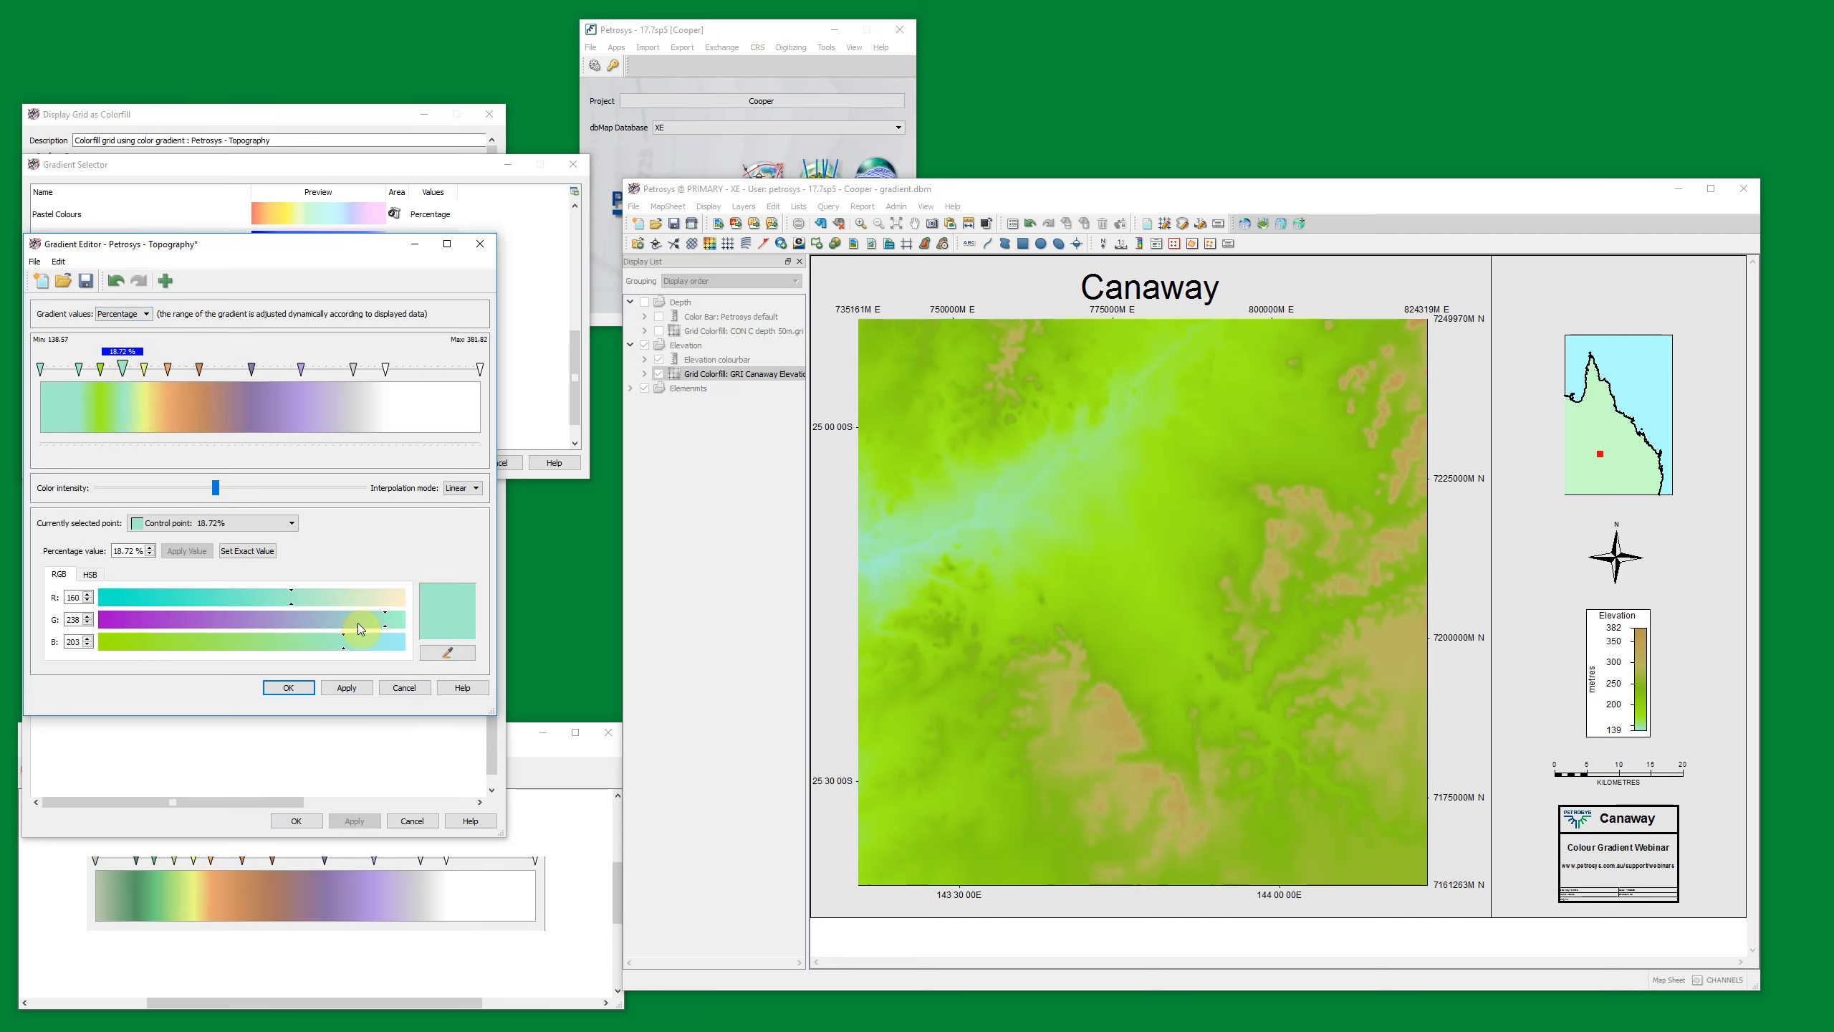
pyautogui.click(173, 884)
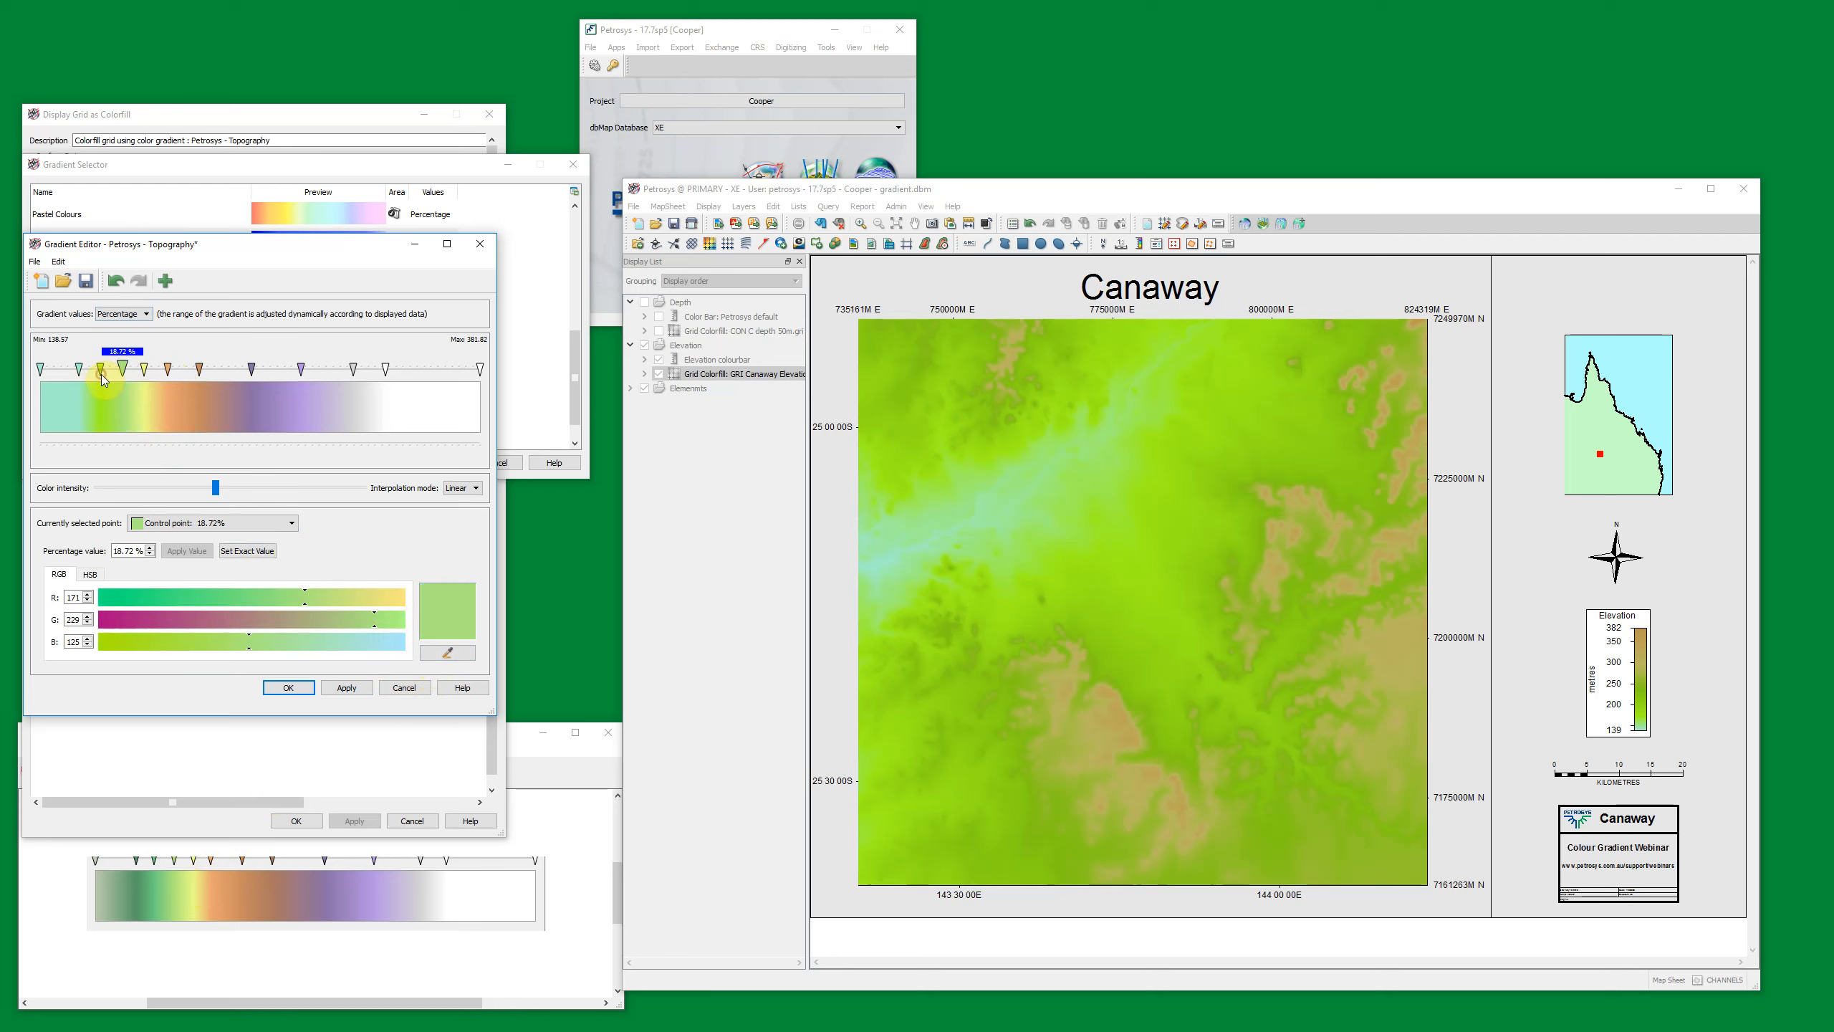
# Step: Sample mid green from the reference bar for the 13.64% control point and dark green for the 8.79% point
pyautogui.click(101, 371)
pyautogui.click(449, 654)
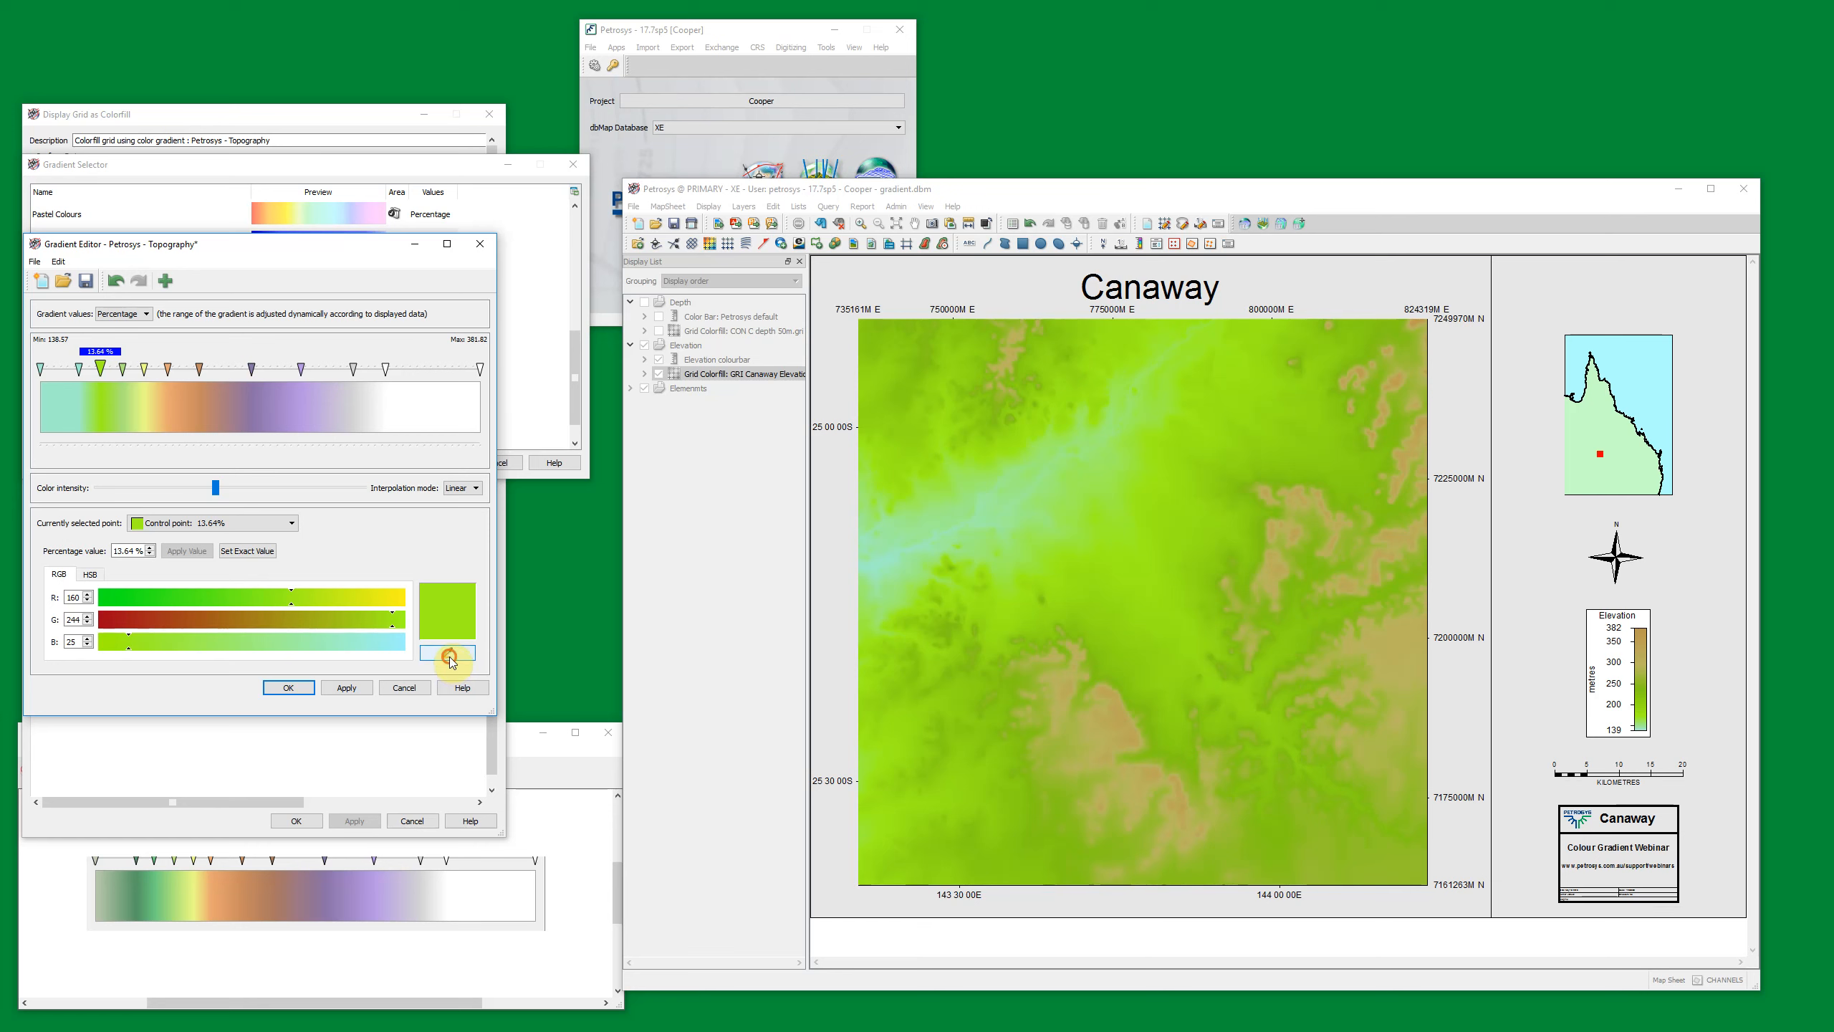
pyautogui.click(162, 888)
pyautogui.click(79, 369)
pyautogui.click(448, 653)
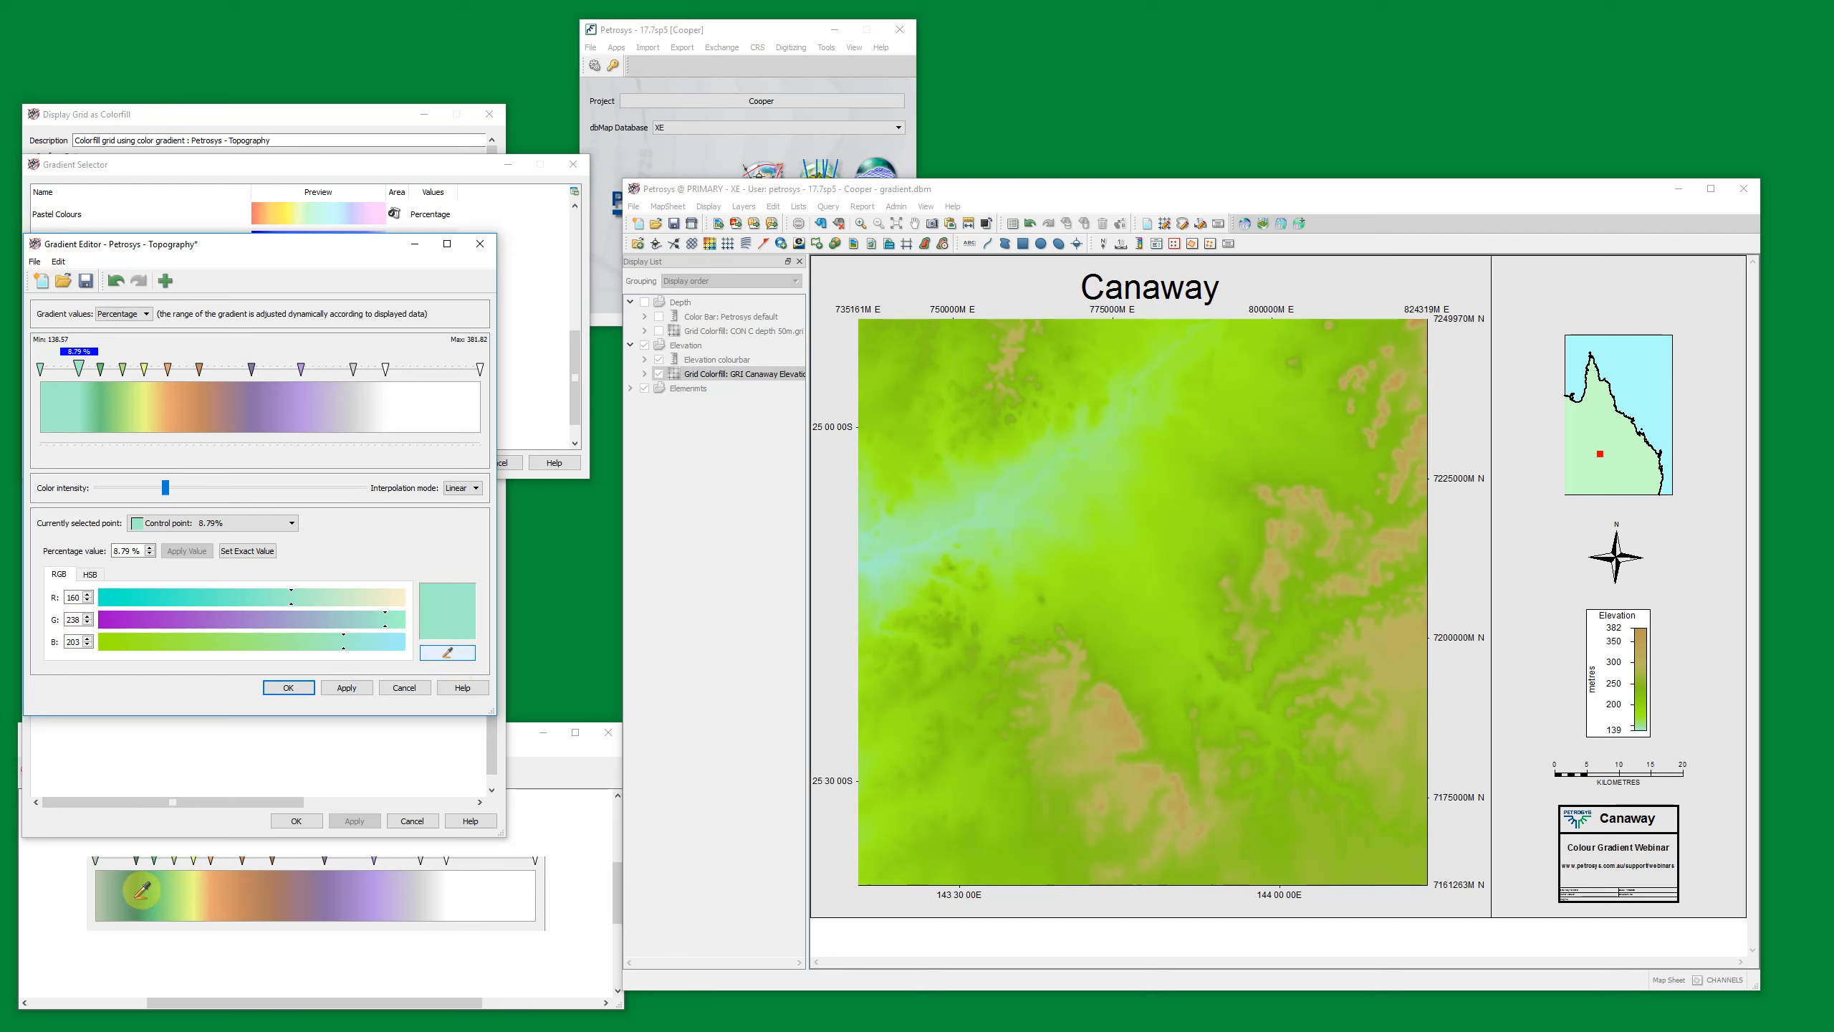
pyautogui.click(141, 899)
# Step: Sample the pale grey-green at the start of the reference bar for the 0% control point
pyautogui.click(41, 370)
pyautogui.click(447, 653)
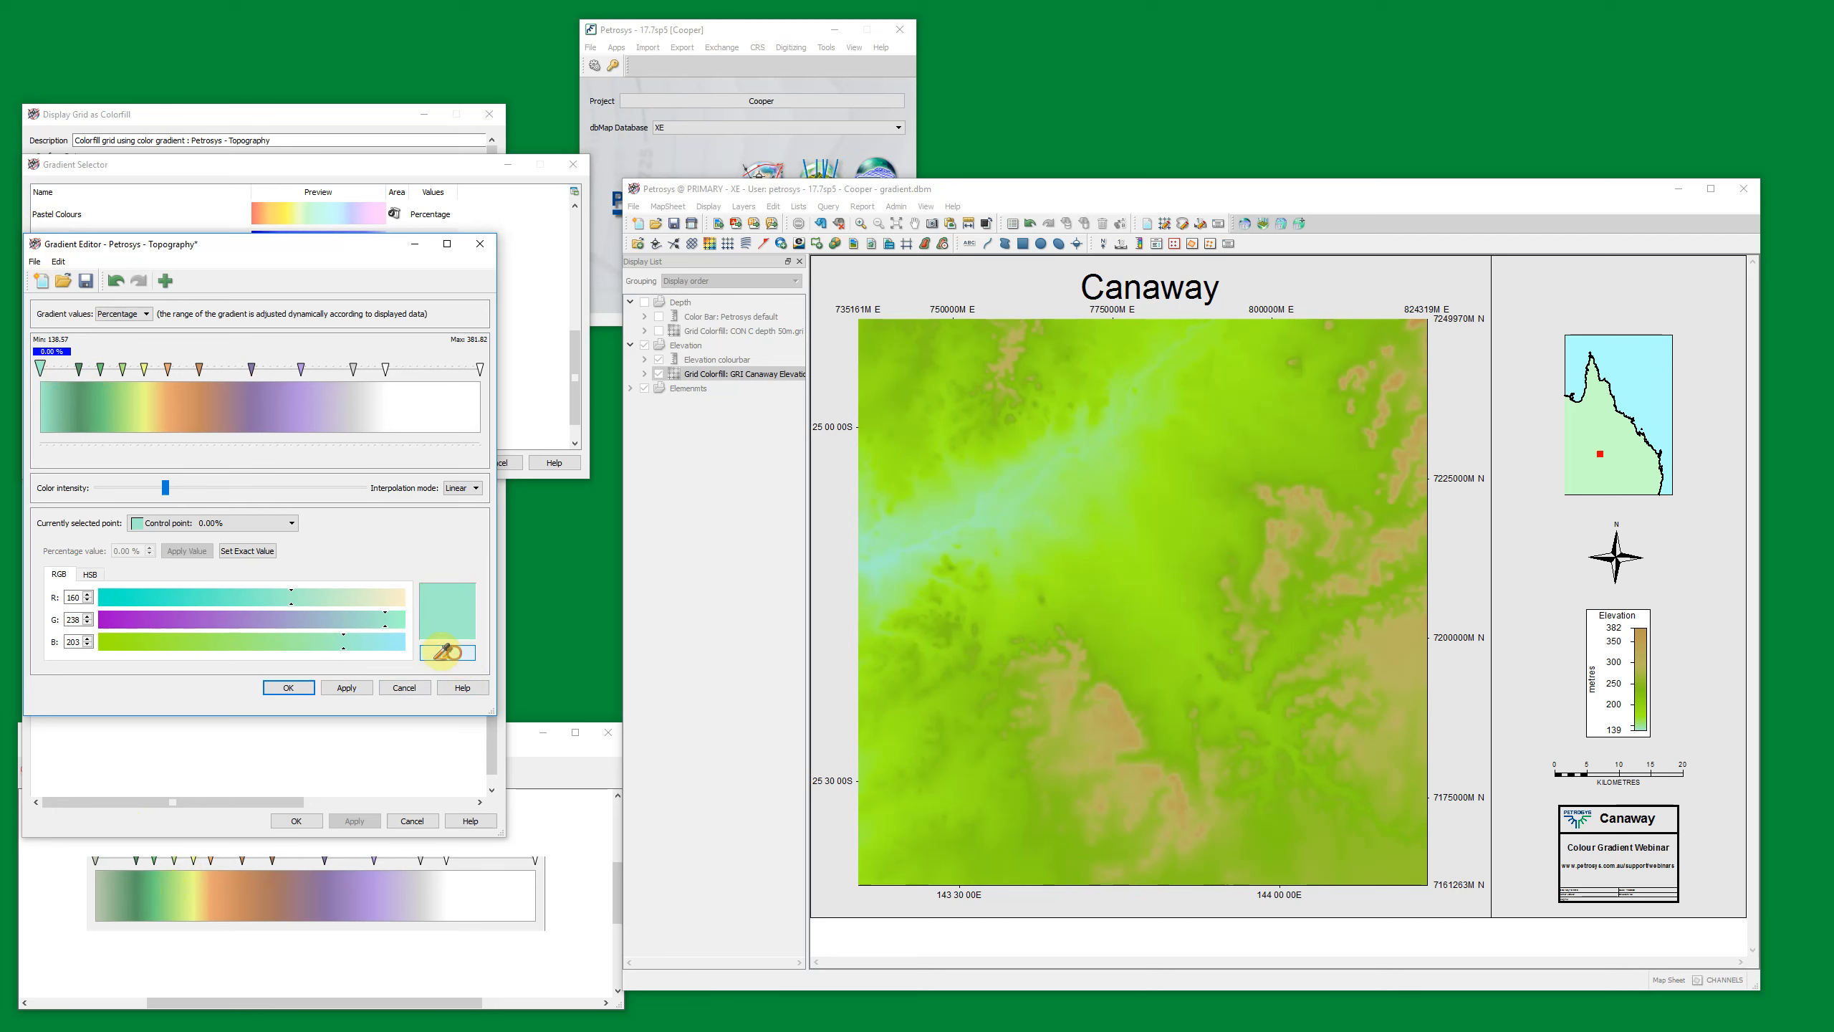
pyautogui.click(100, 883)
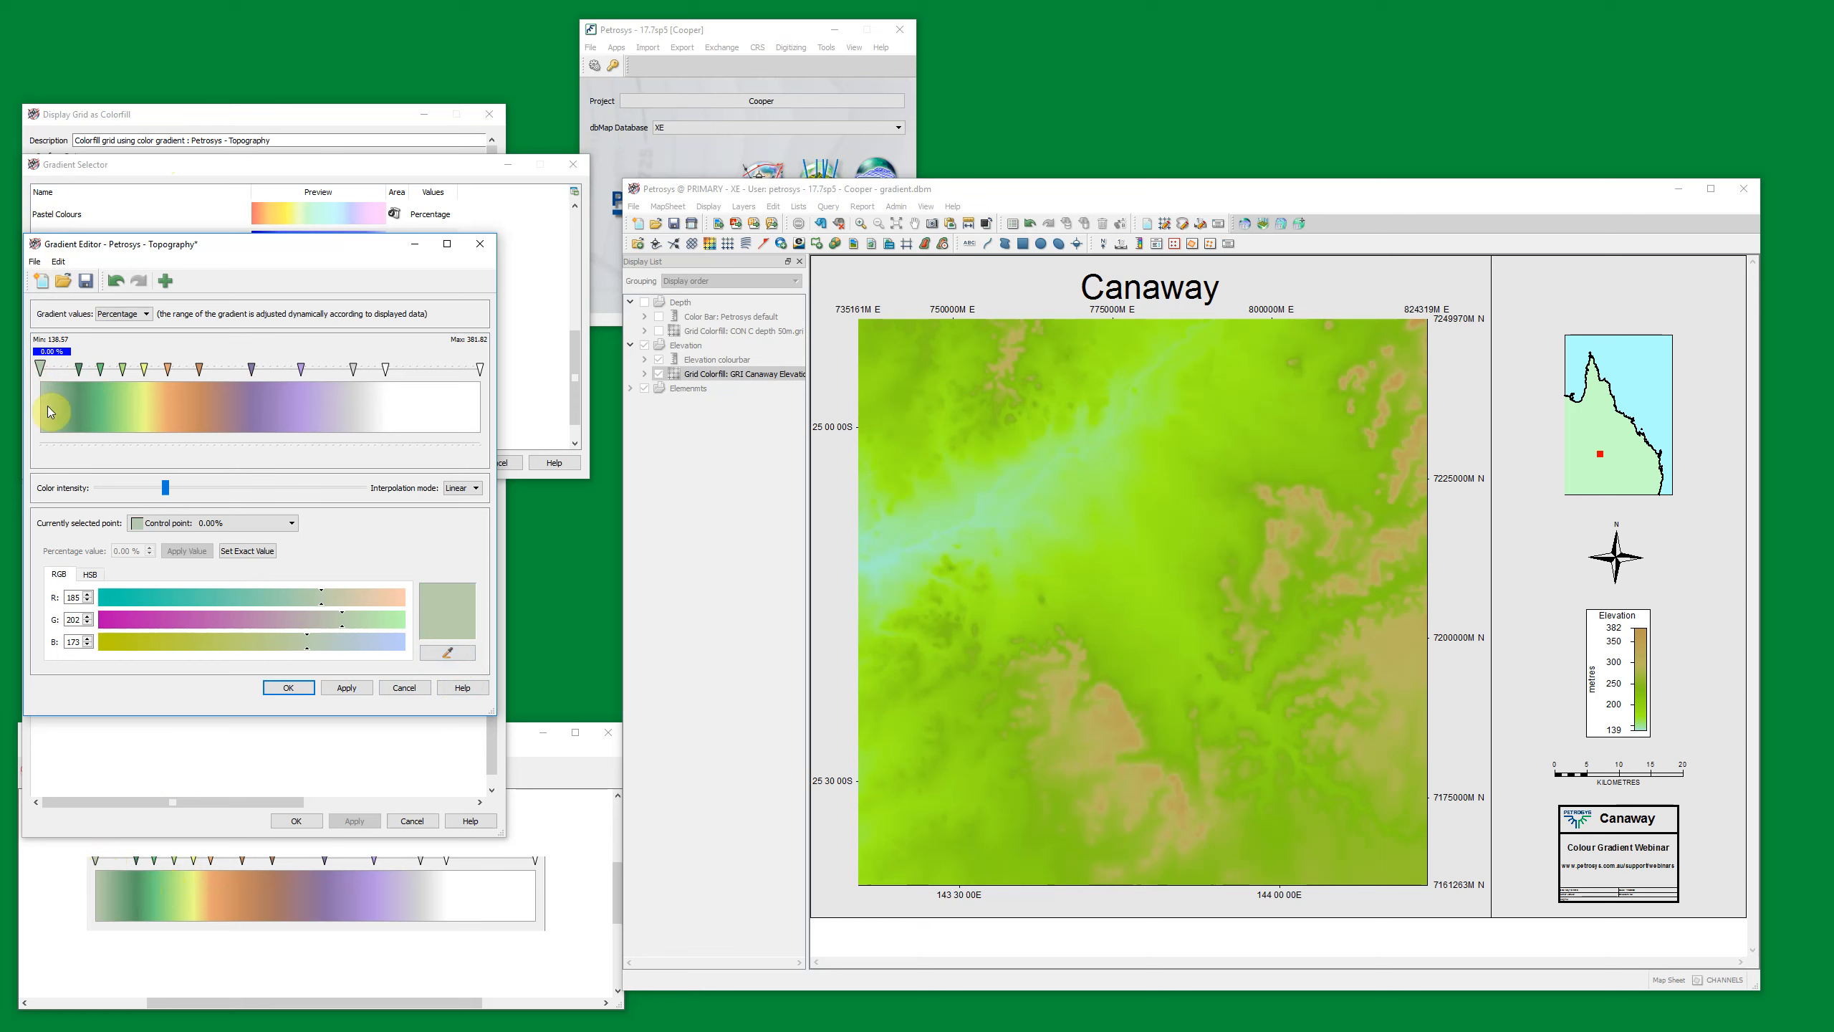
# Step: Save the edited gradient under the new name Canaway Elevation in the Project area and accept it in the gradient editor
pyautogui.click(34, 261)
pyautogui.click(66, 323)
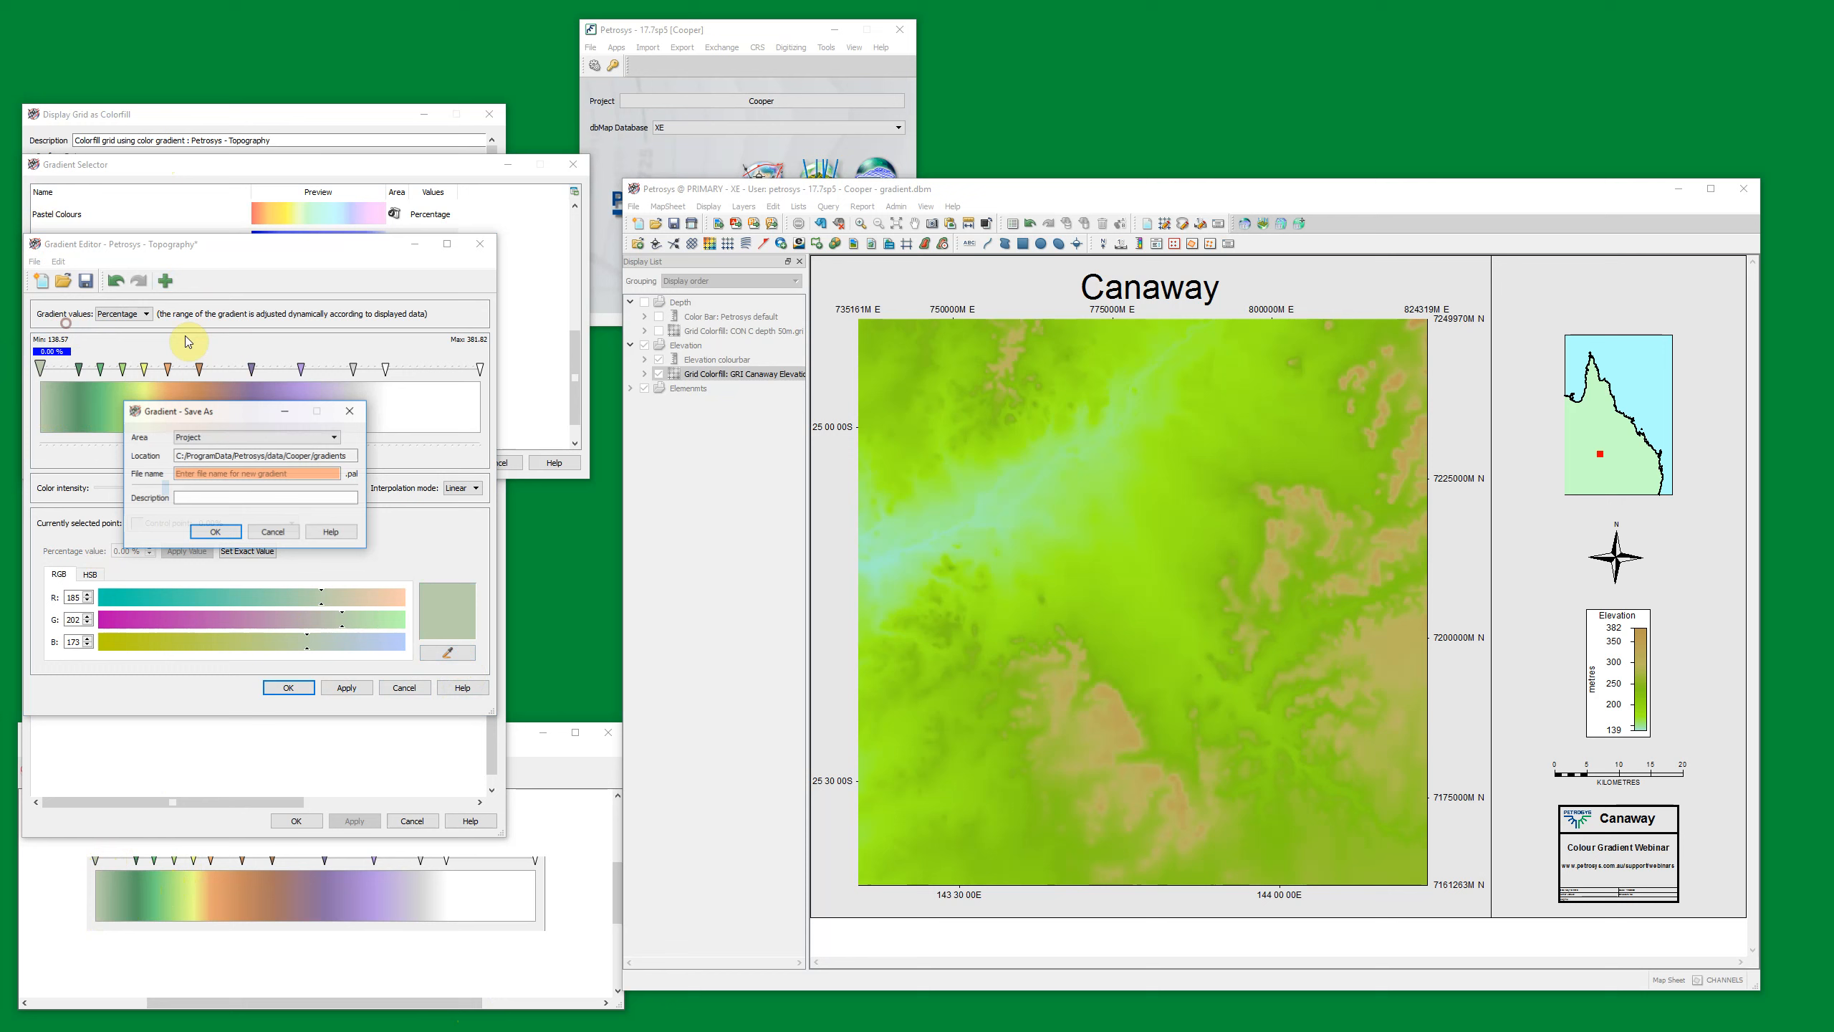
pyautogui.click(210, 471)
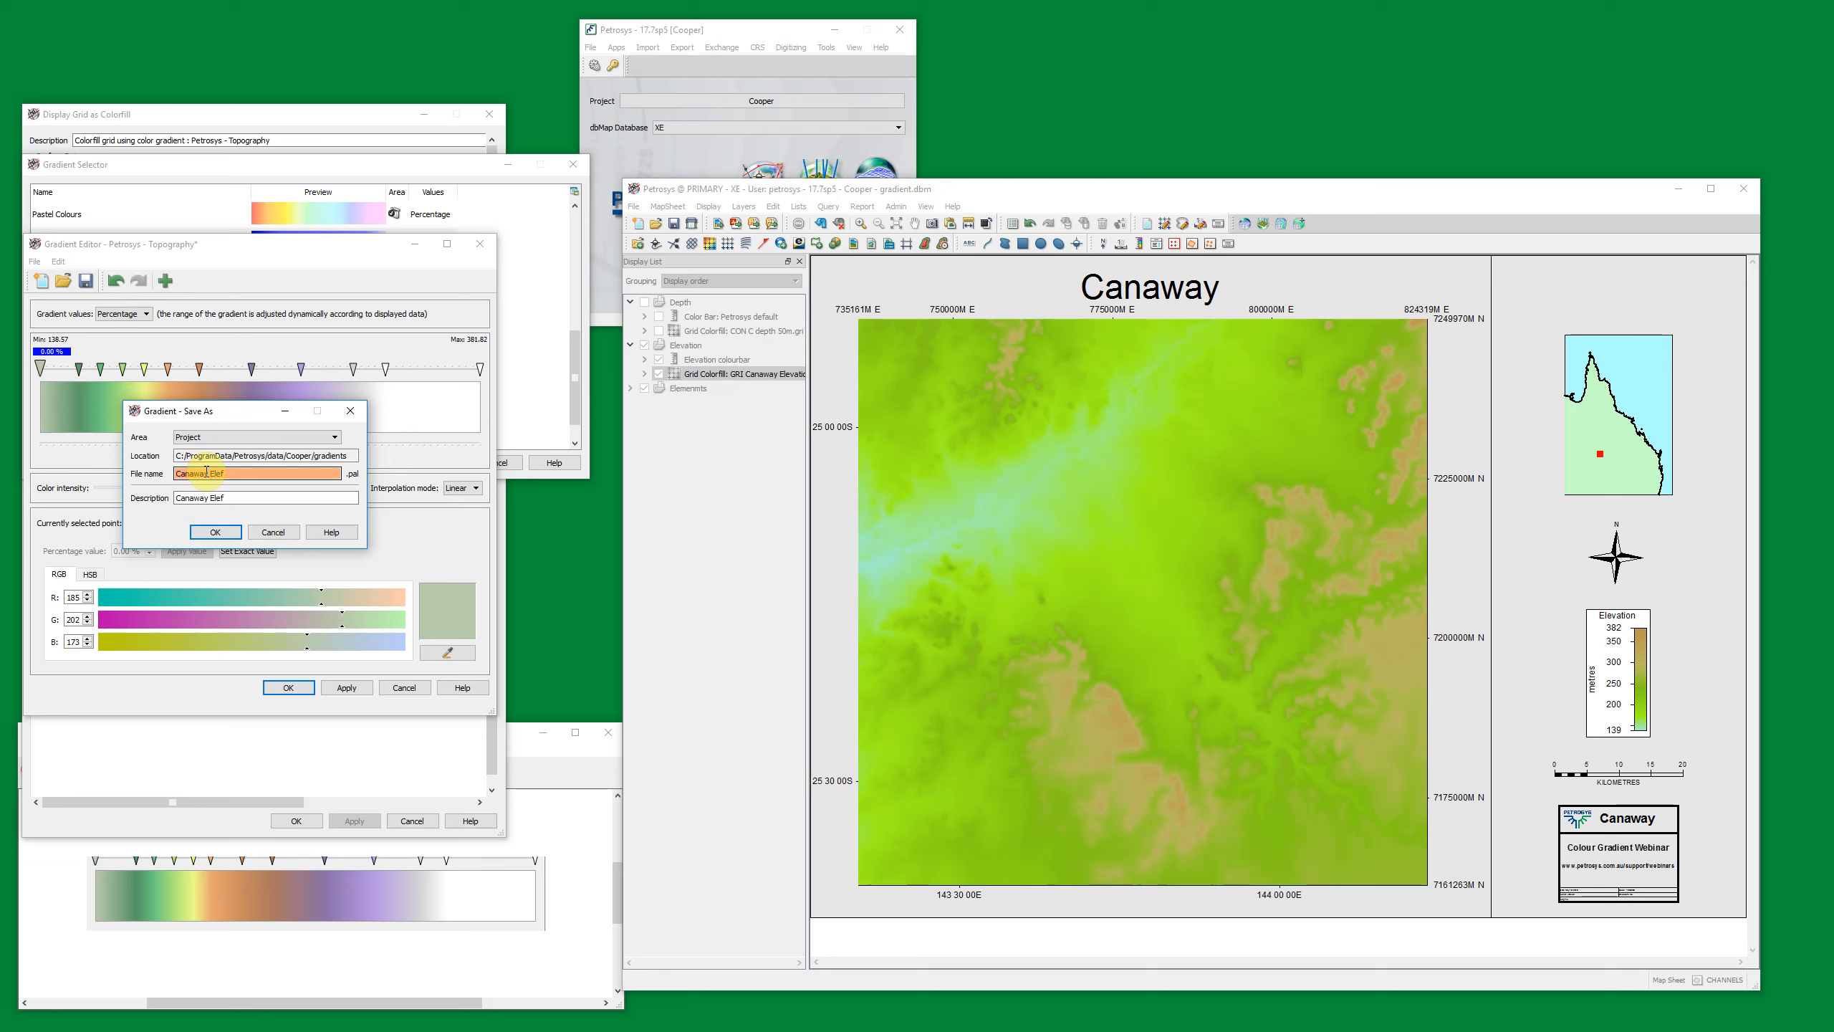
pyautogui.write('Canaway Elevation')
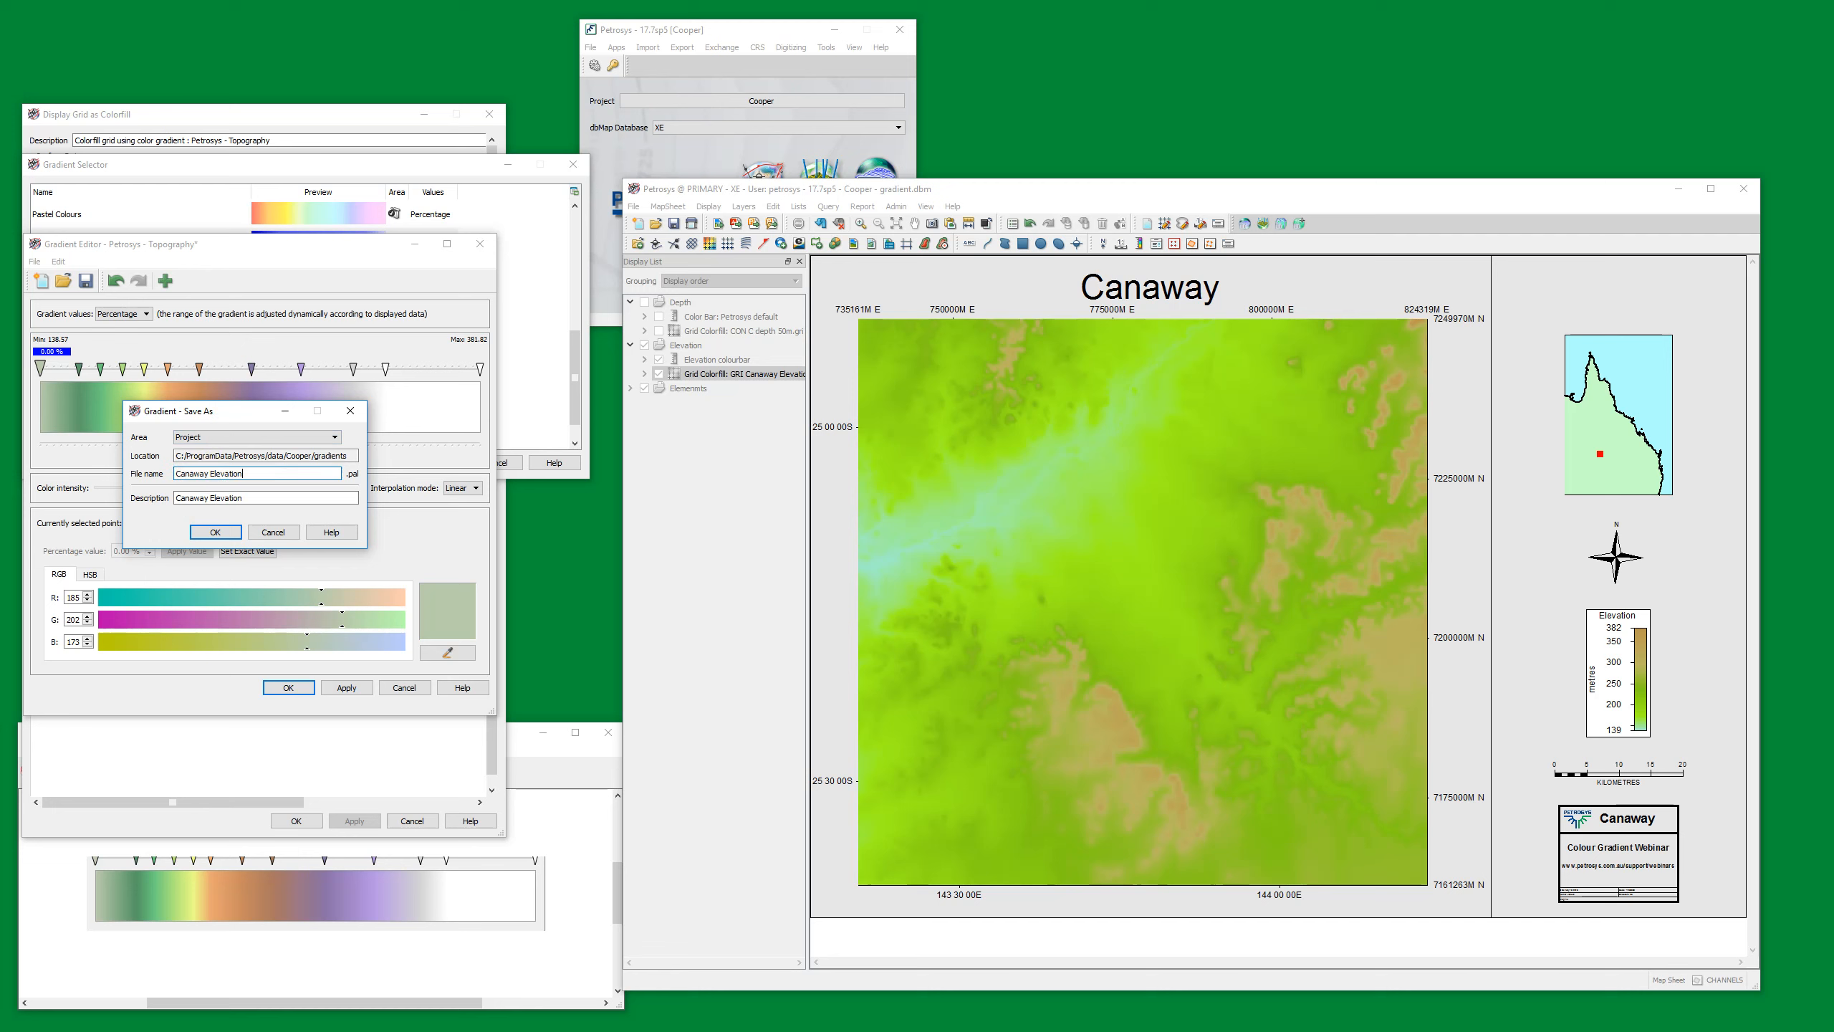
pyautogui.click(213, 532)
pyautogui.click(292, 686)
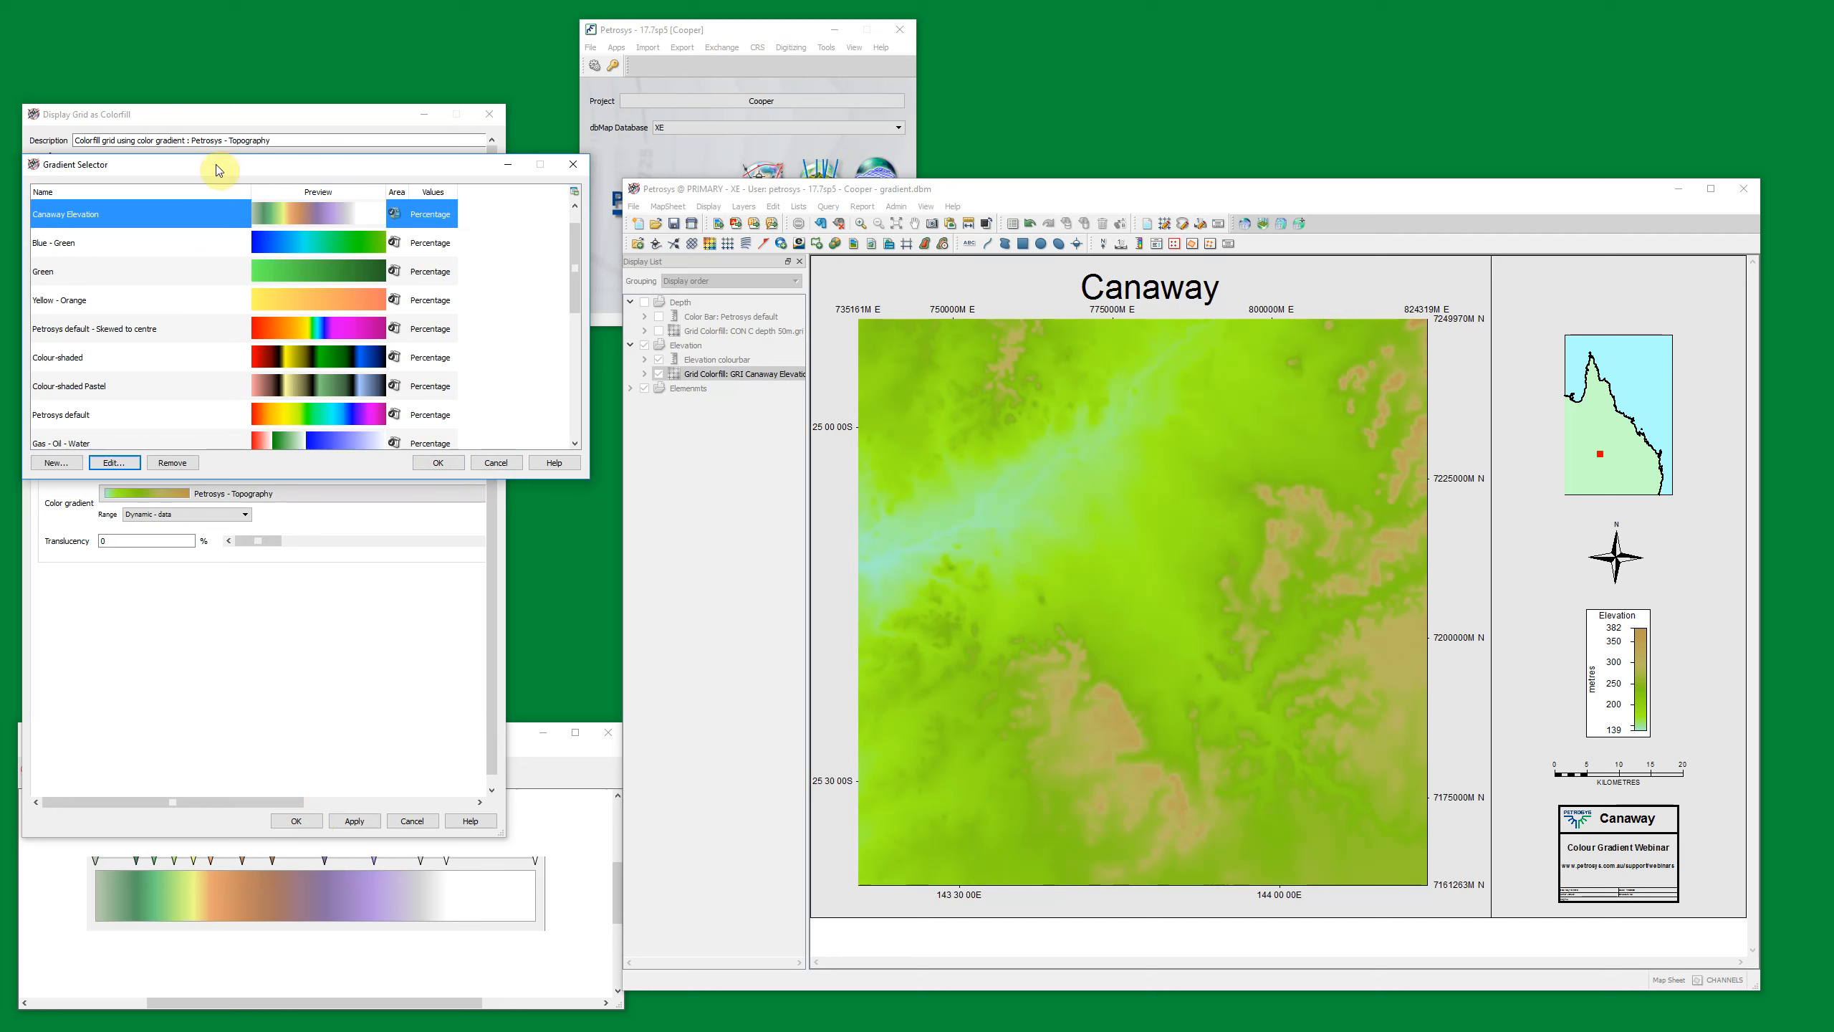
pyautogui.moveTo(568, 302); pyautogui.dragTo(582, 219)
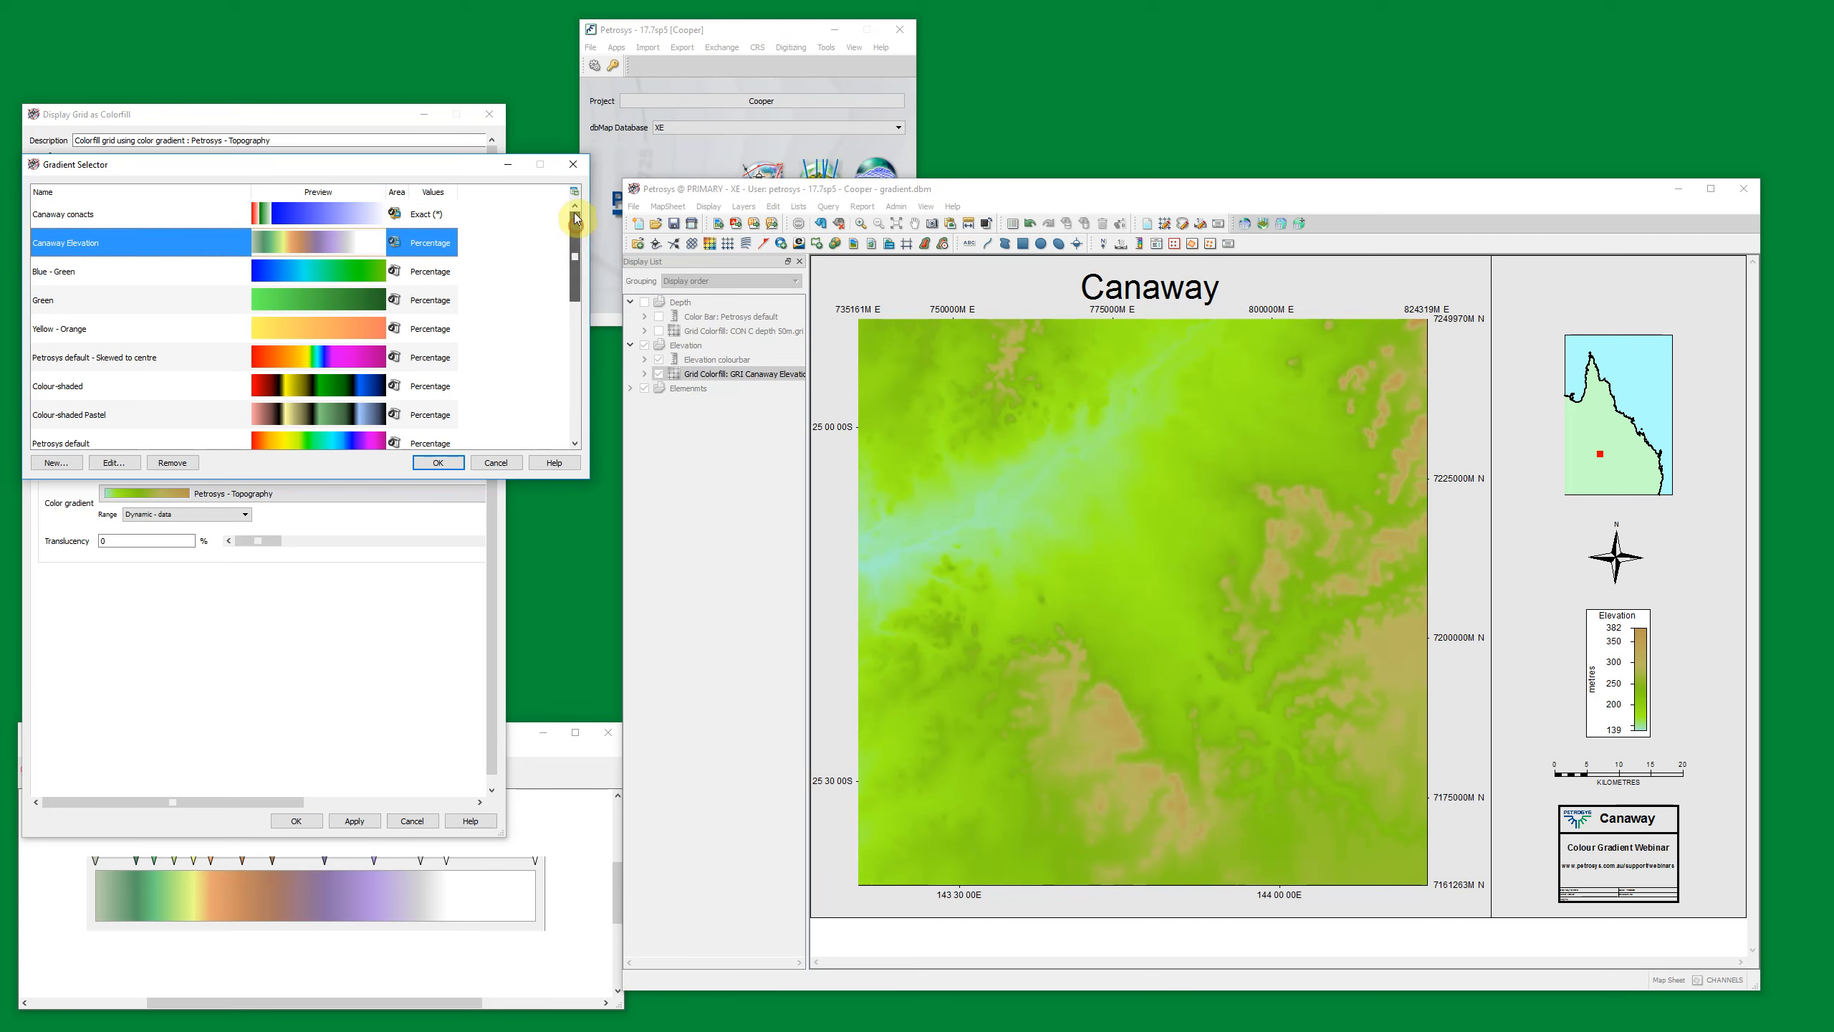
# Step: Apply the Canaway Elevation gradient to the elevation grid, close the reference bar image and redraw the map
pyautogui.click(438, 462)
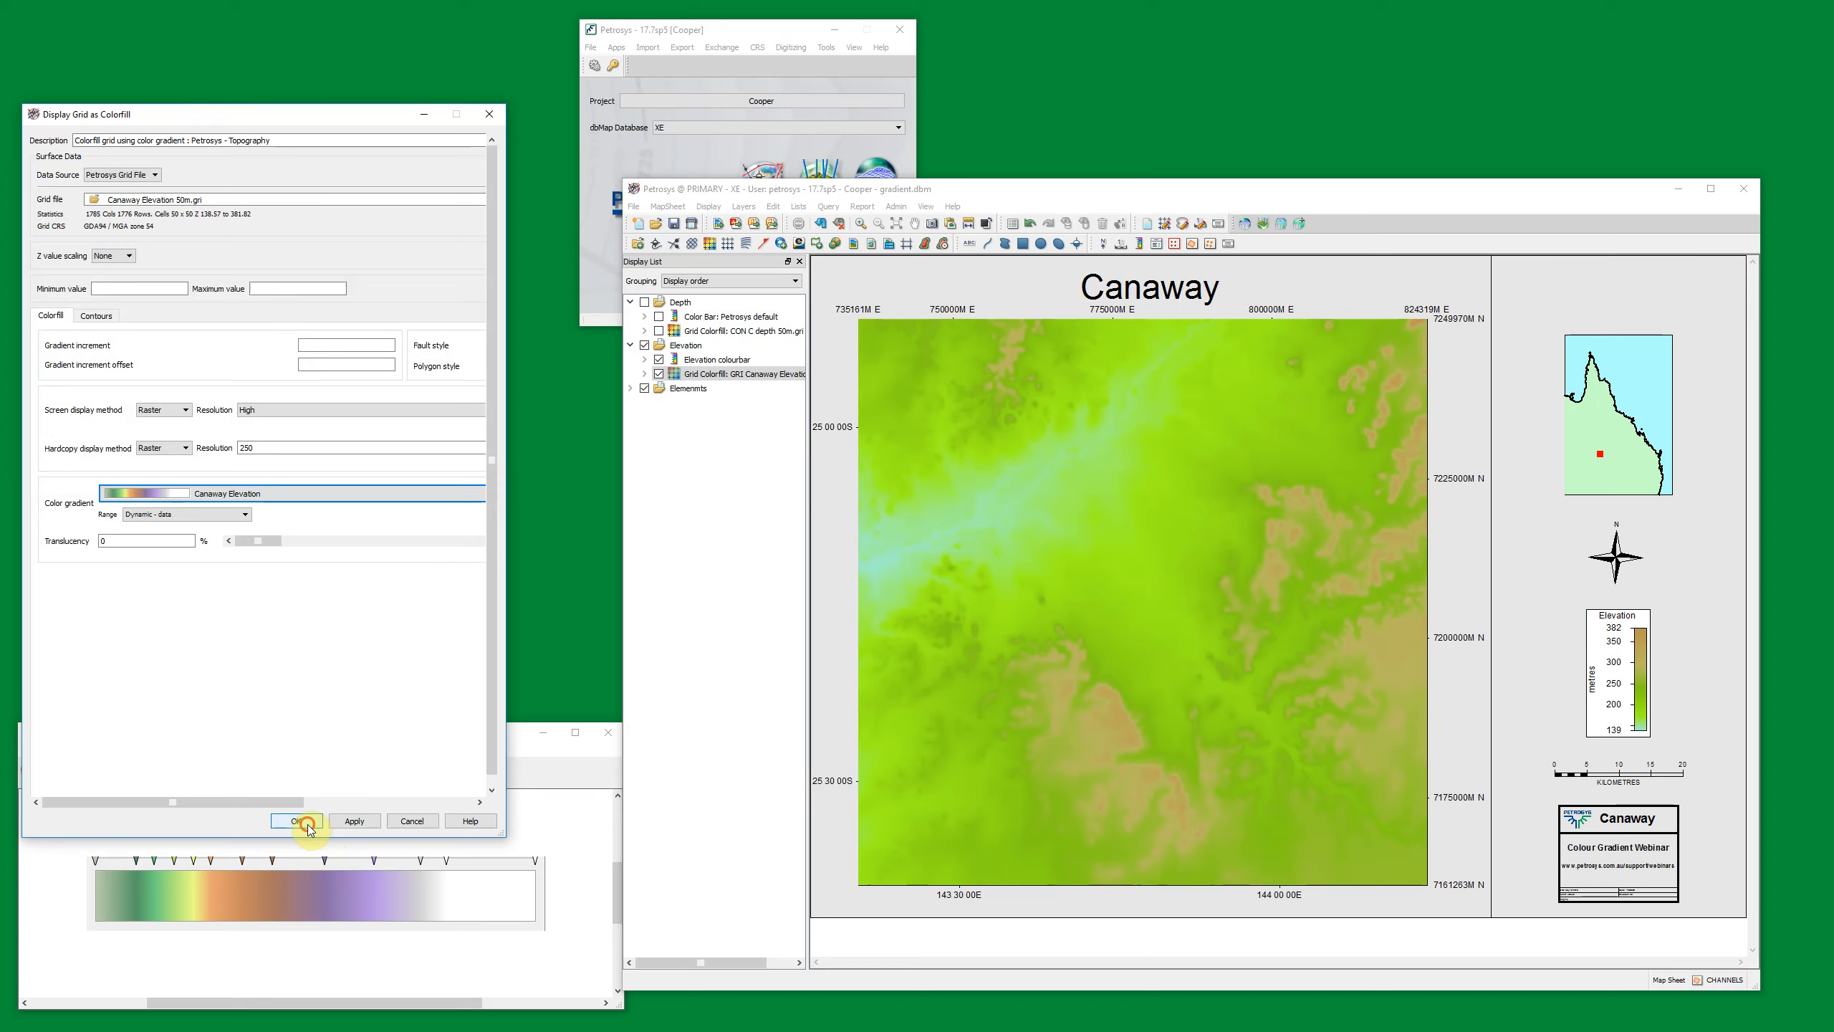
pyautogui.click(296, 822)
pyautogui.click(608, 732)
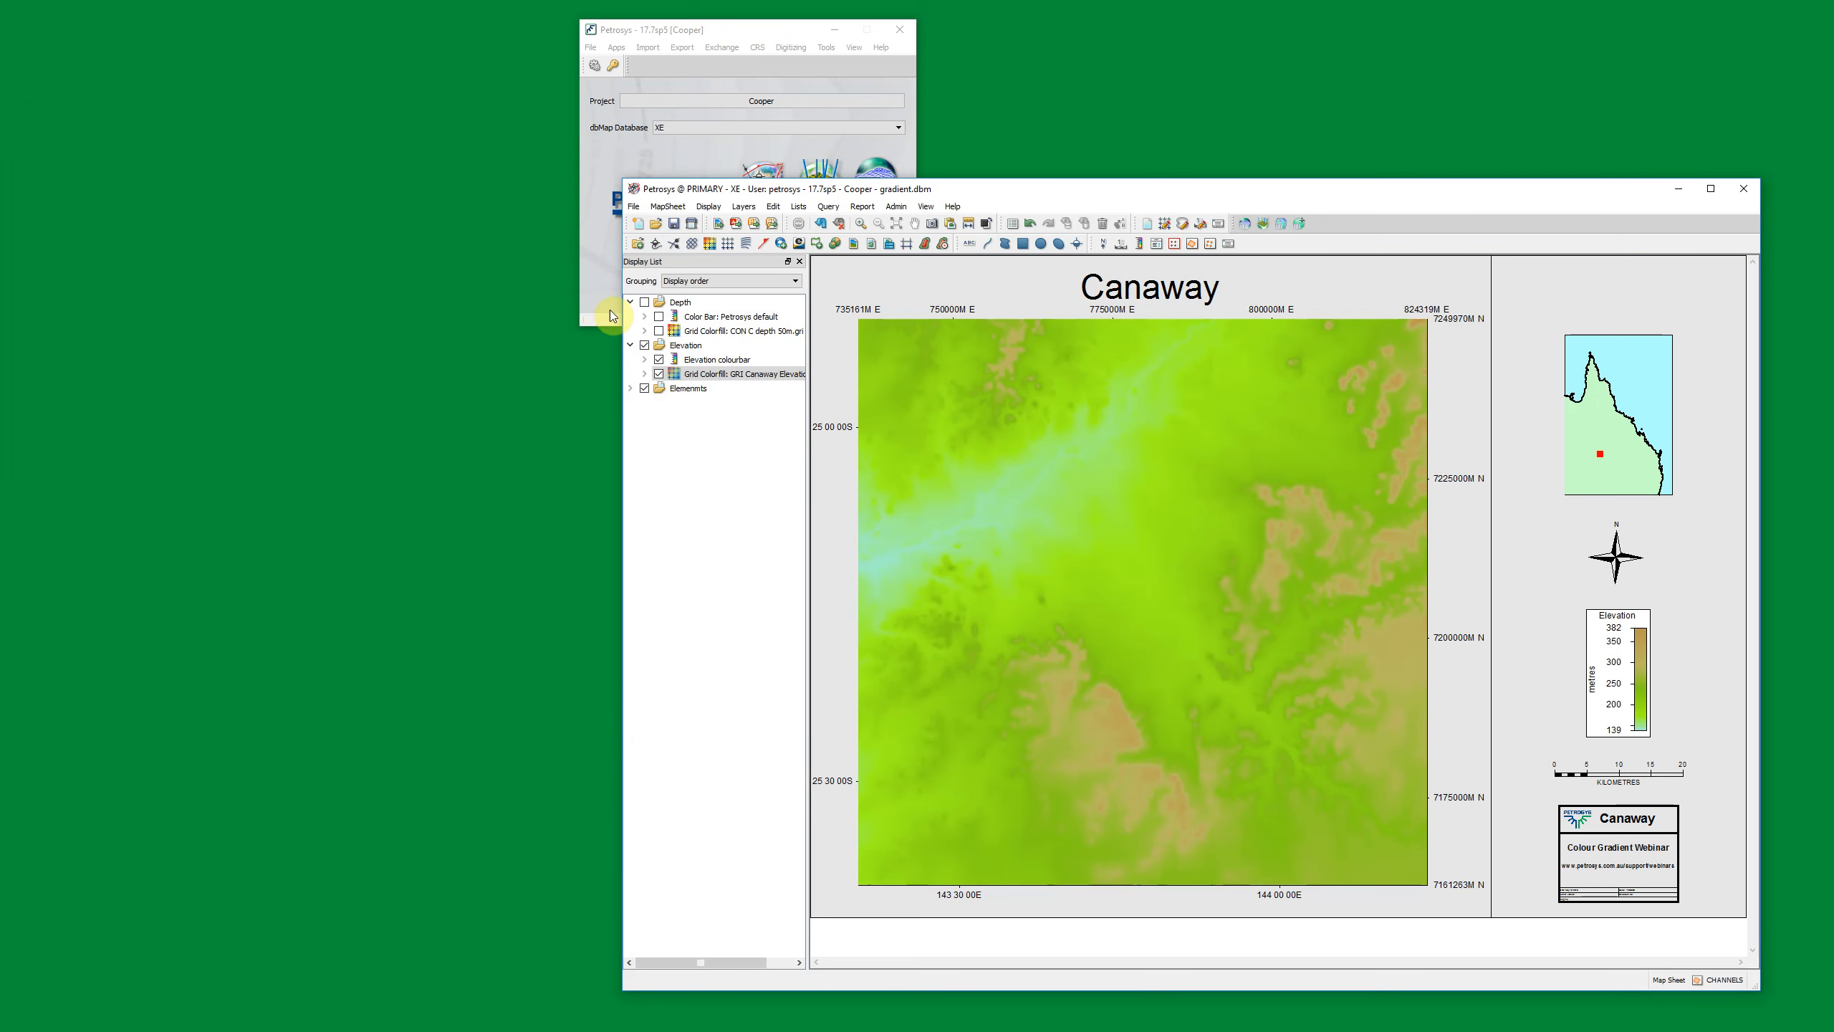
pyautogui.click(821, 223)
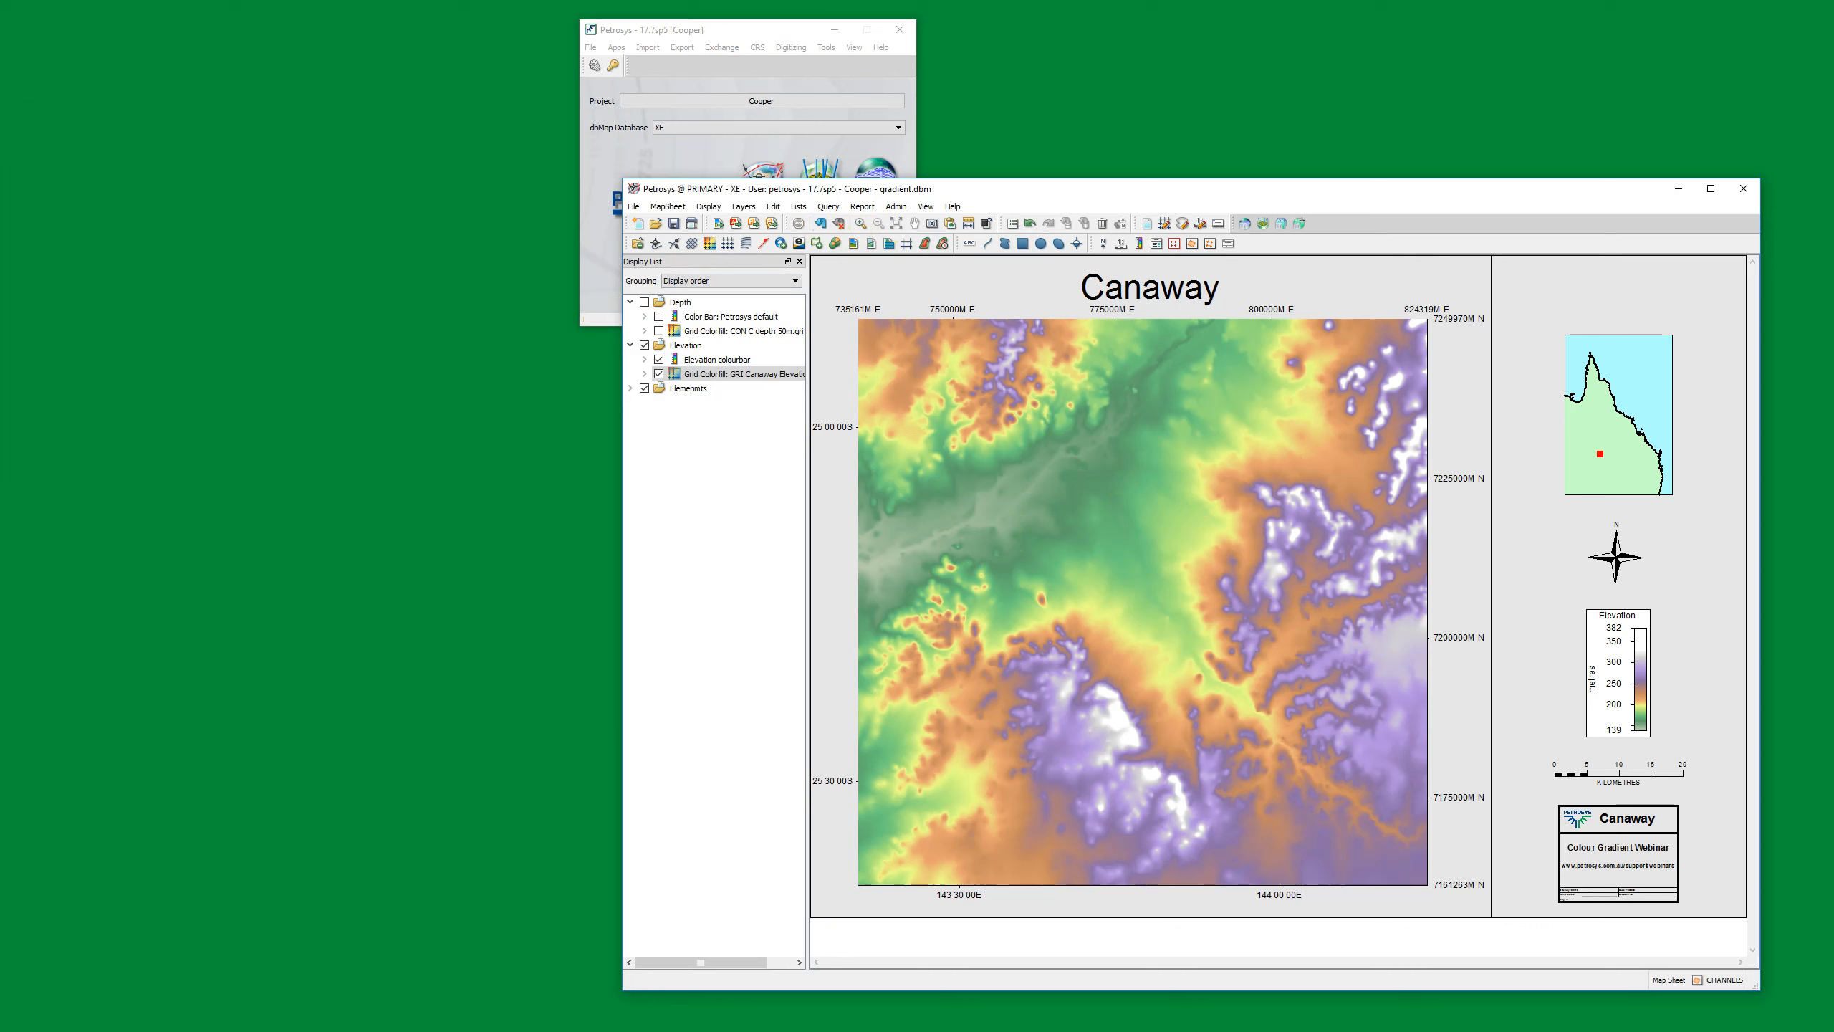
# Step: Switch to File Explorer and open the Cooper project's gradients folder to examine the saved gradient files
pyautogui.click(2, 852)
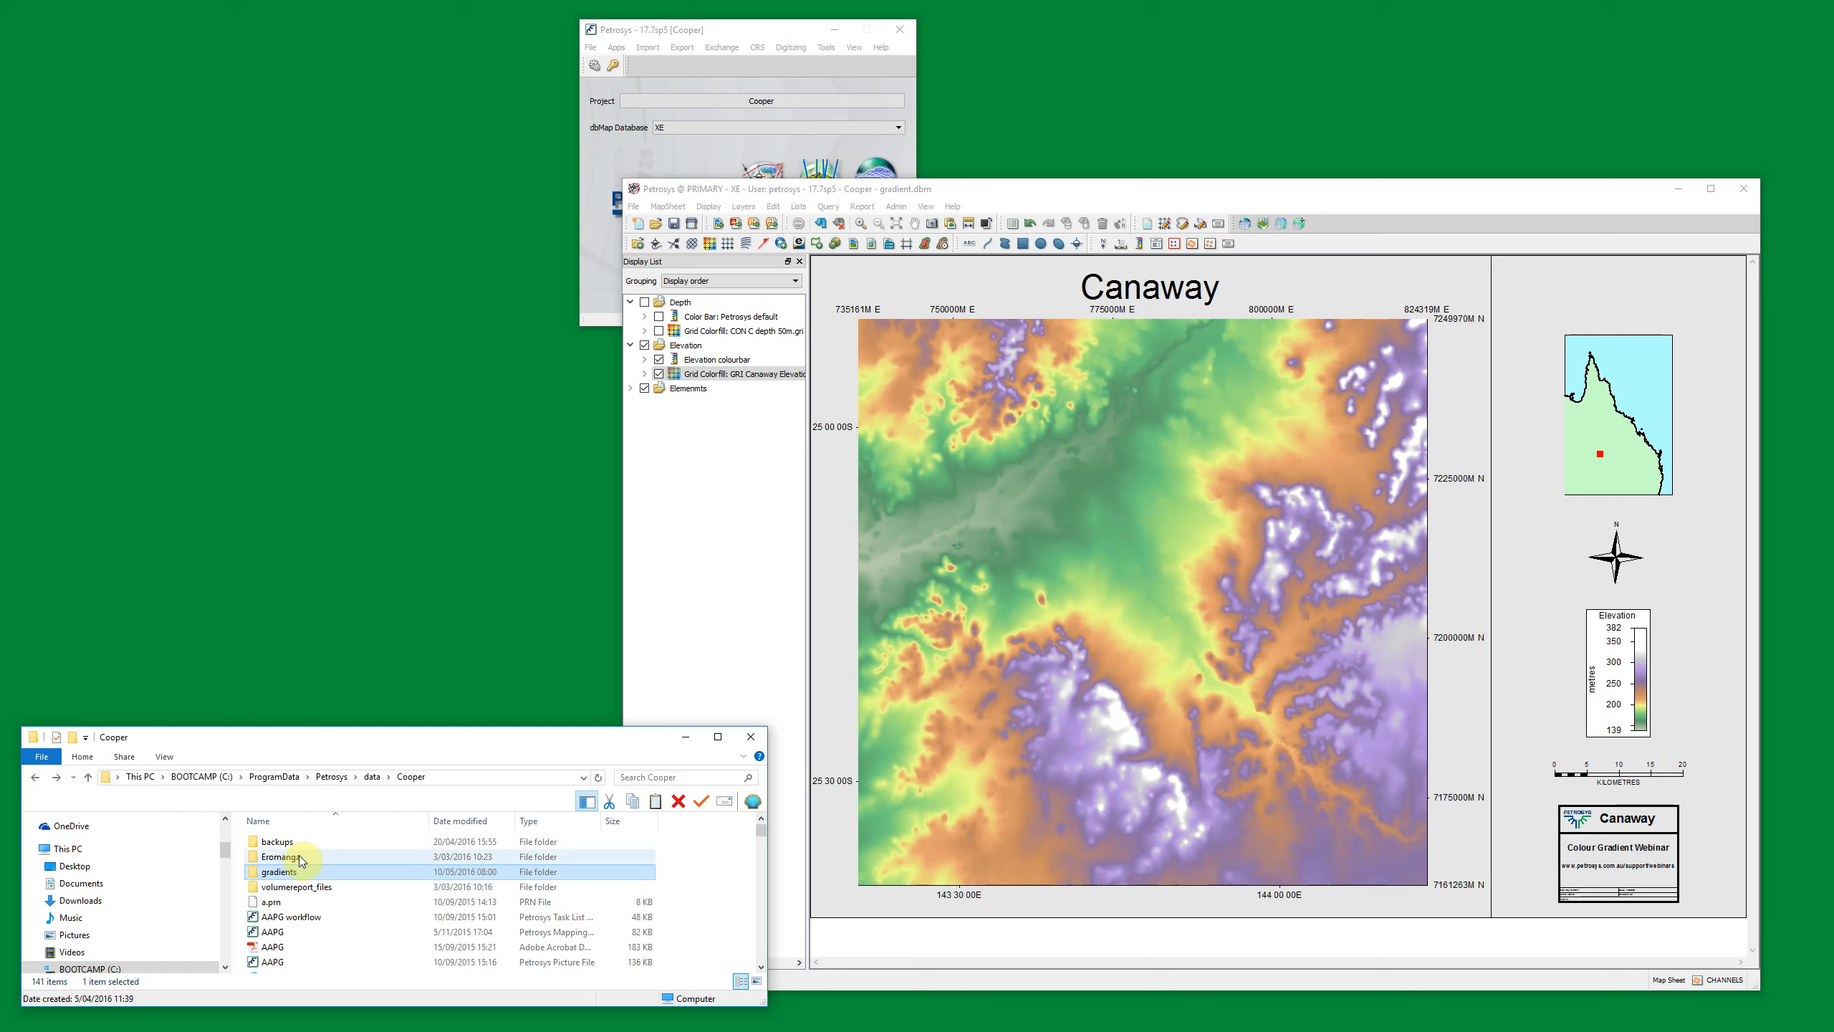
pyautogui.doubleClick(282, 873)
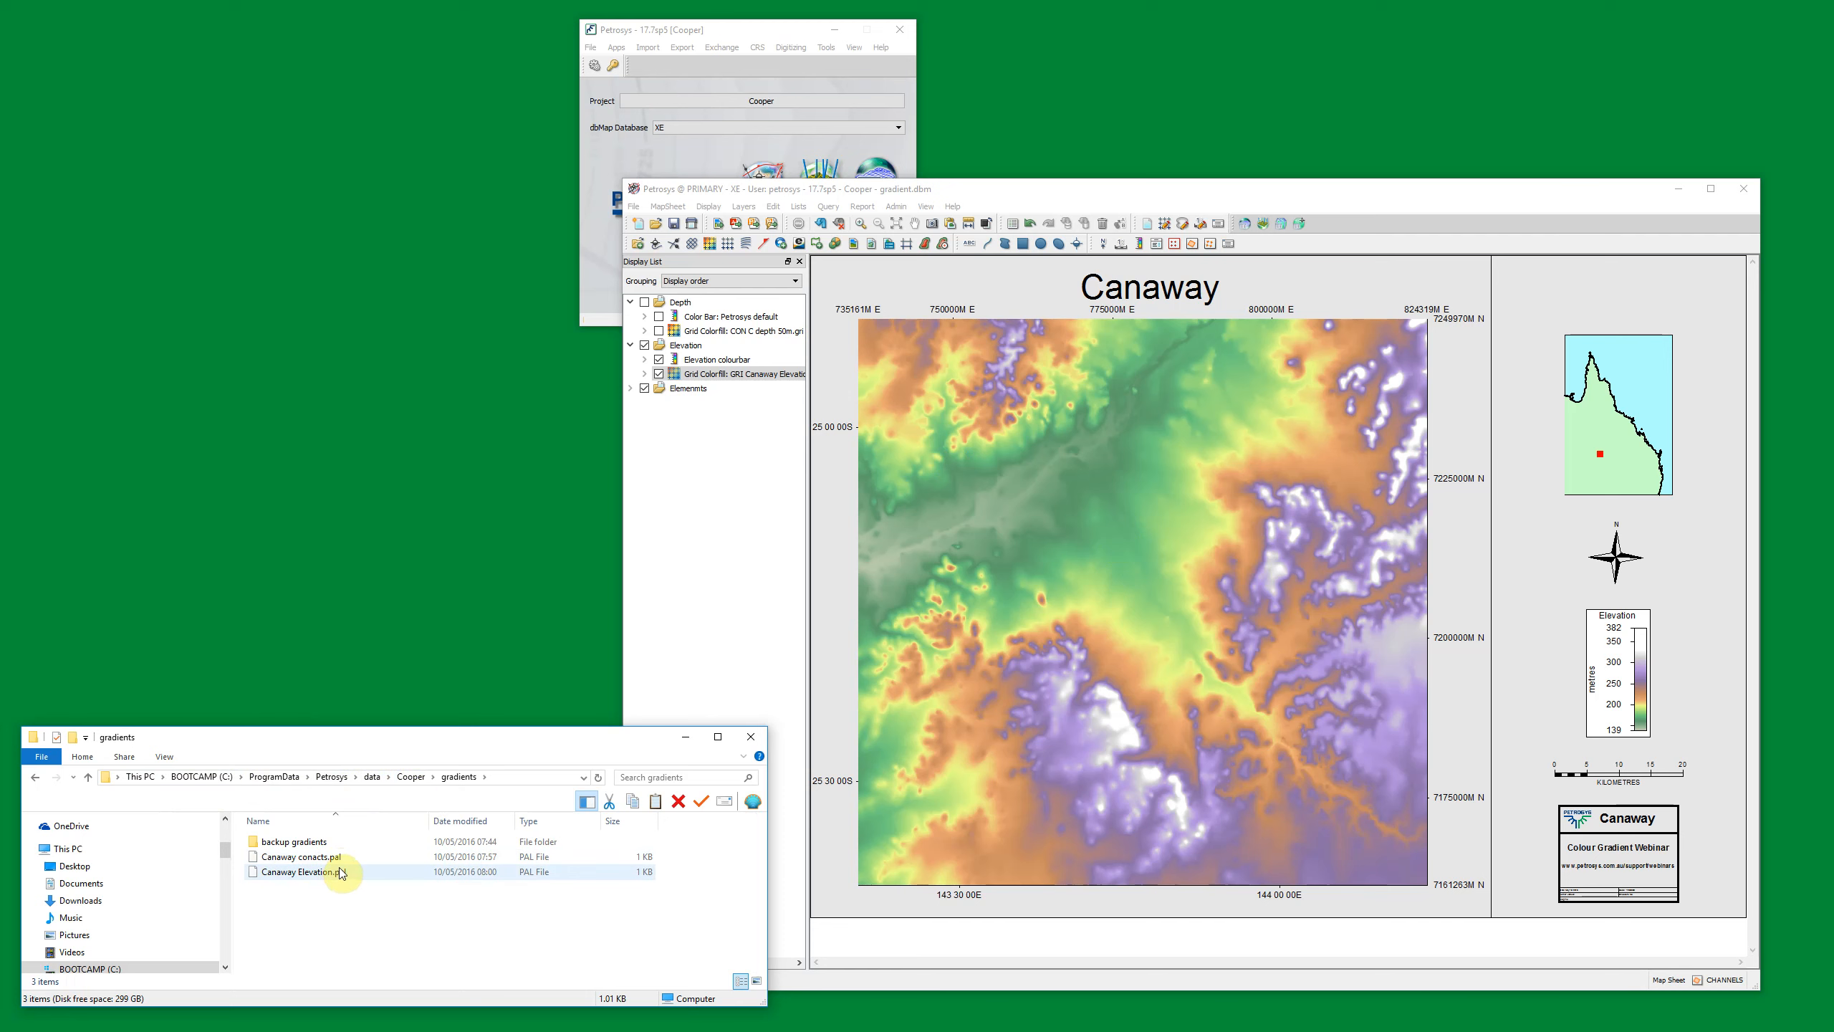
# Step: Reopen the elevation grid's colorfill settings and open its Canaway Elevation gradient for editing
pyautogui.click(764, 373)
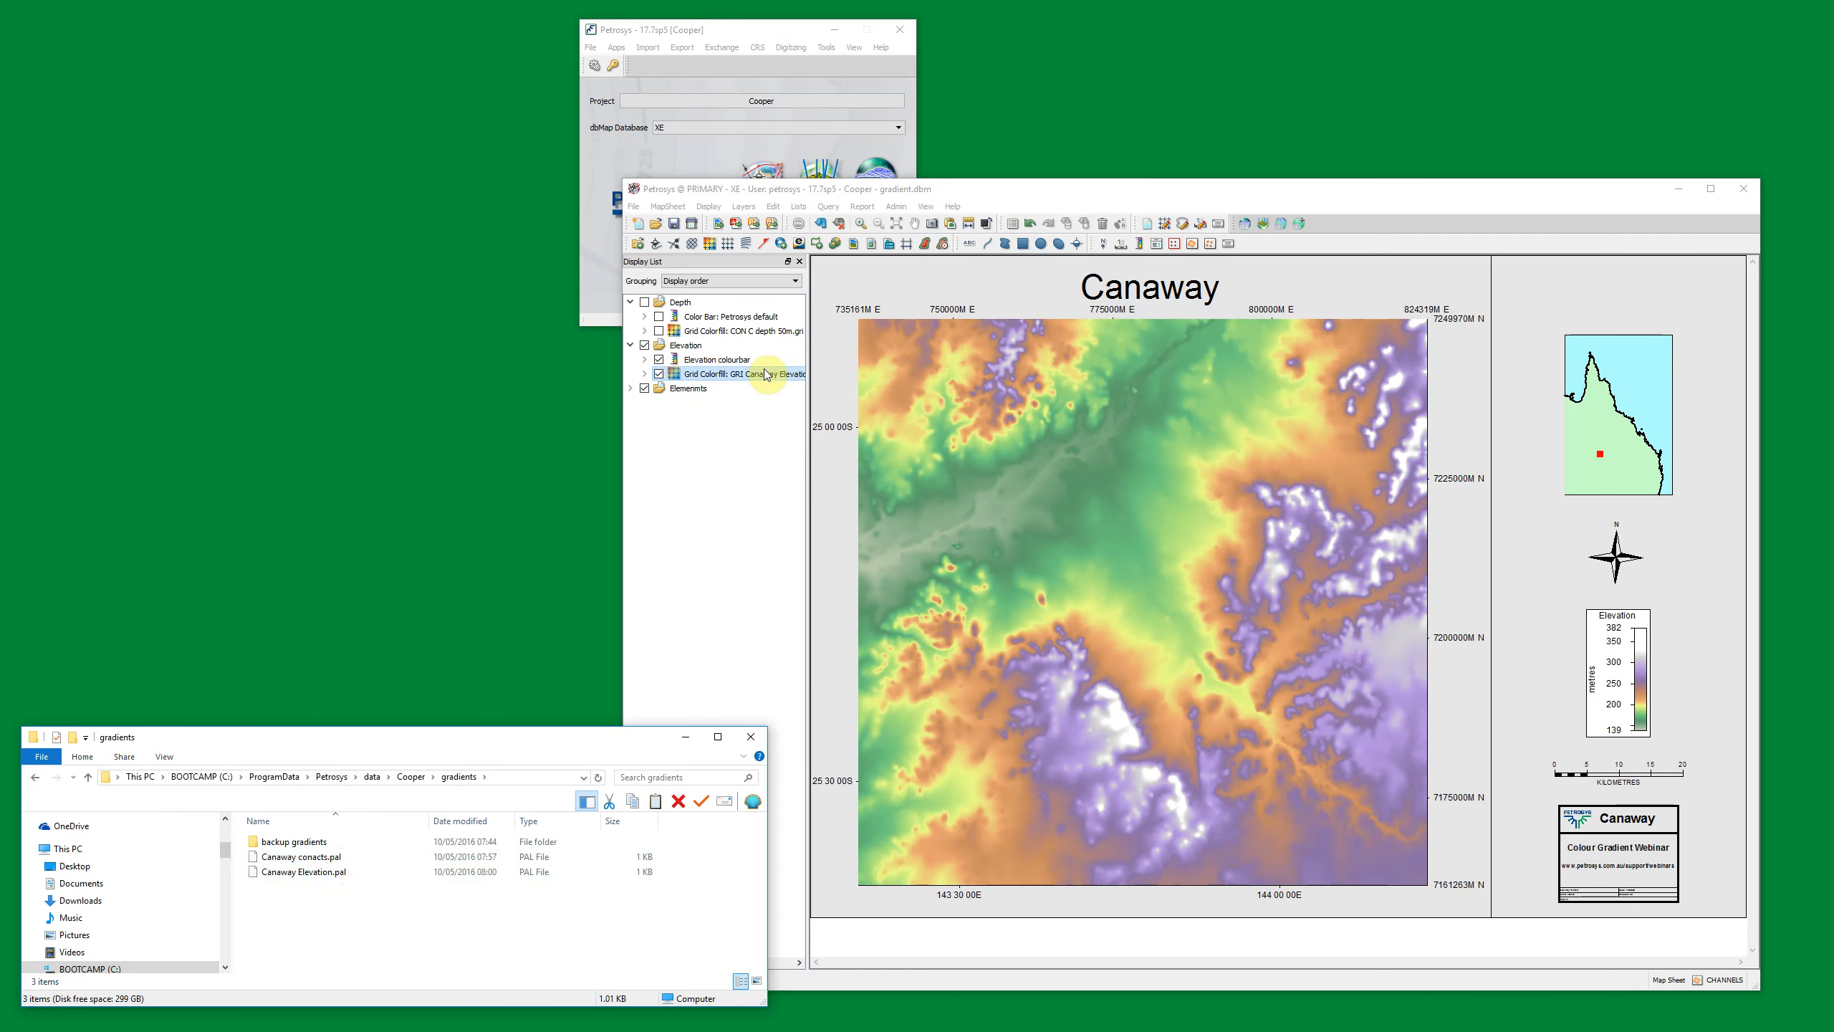
pyautogui.doubleClick(763, 373)
pyautogui.click(299, 494)
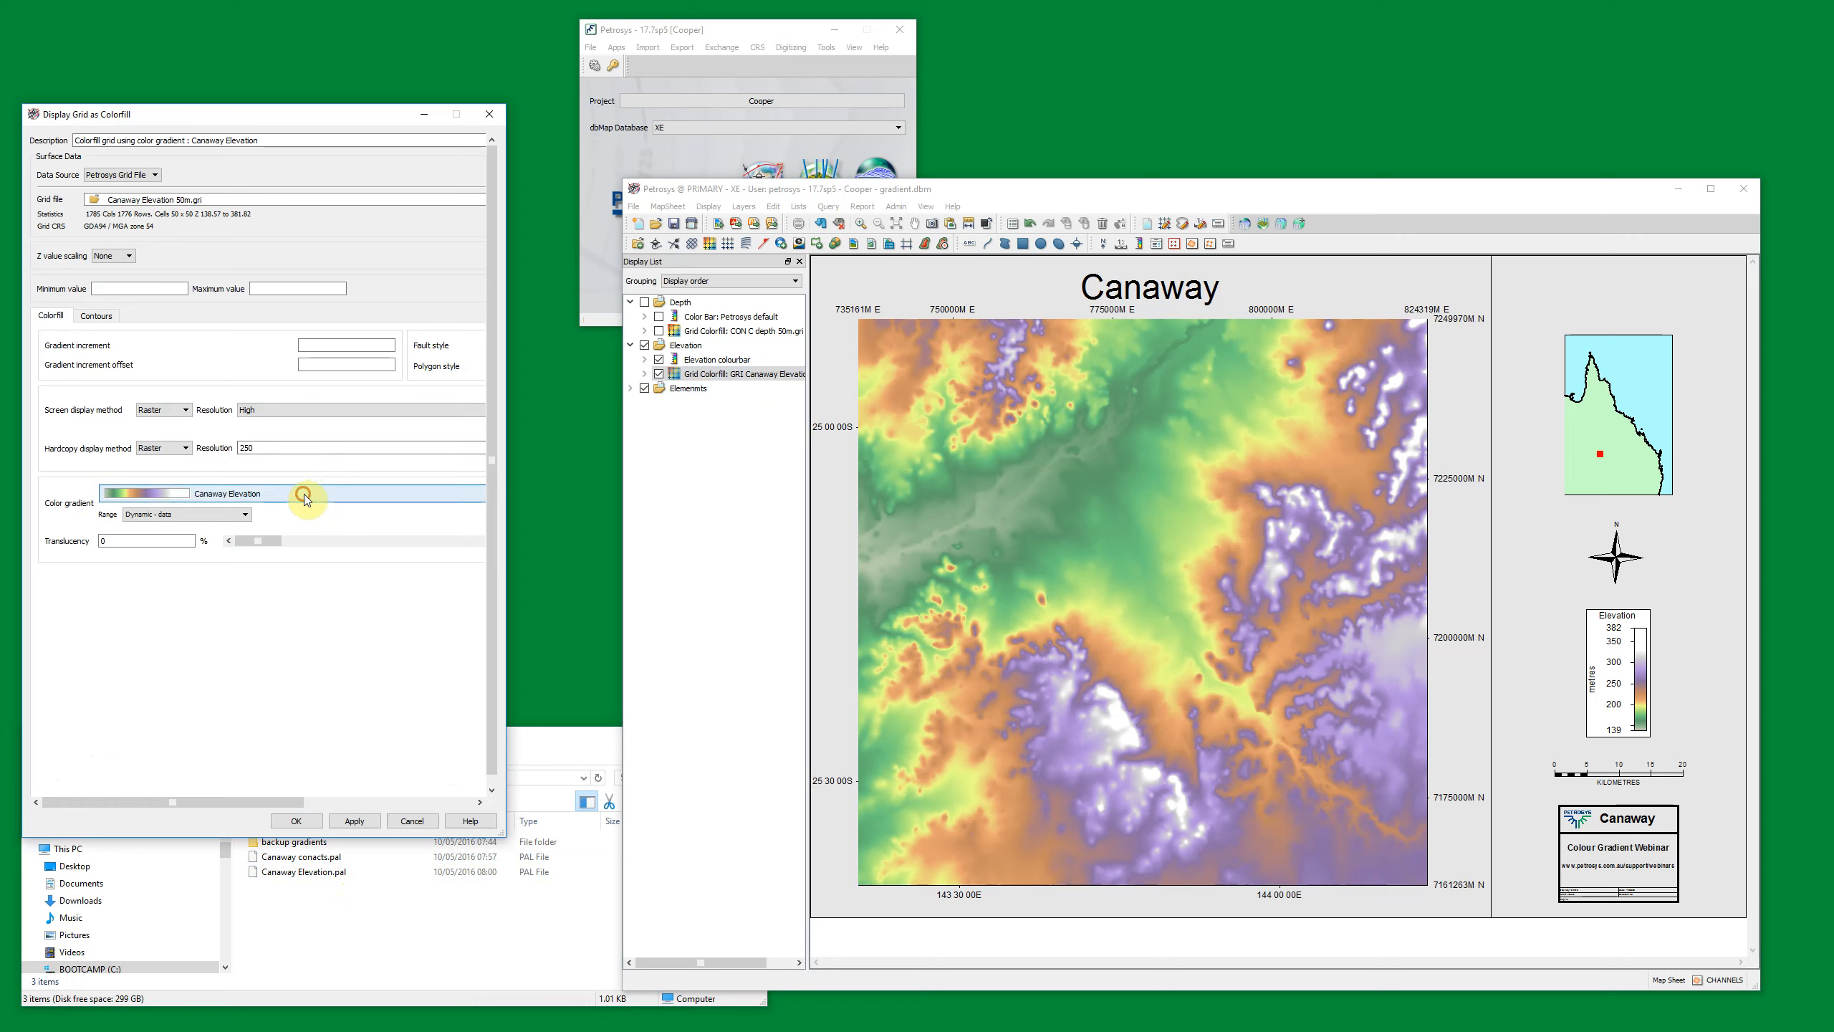
pyautogui.doubleClick(230, 246)
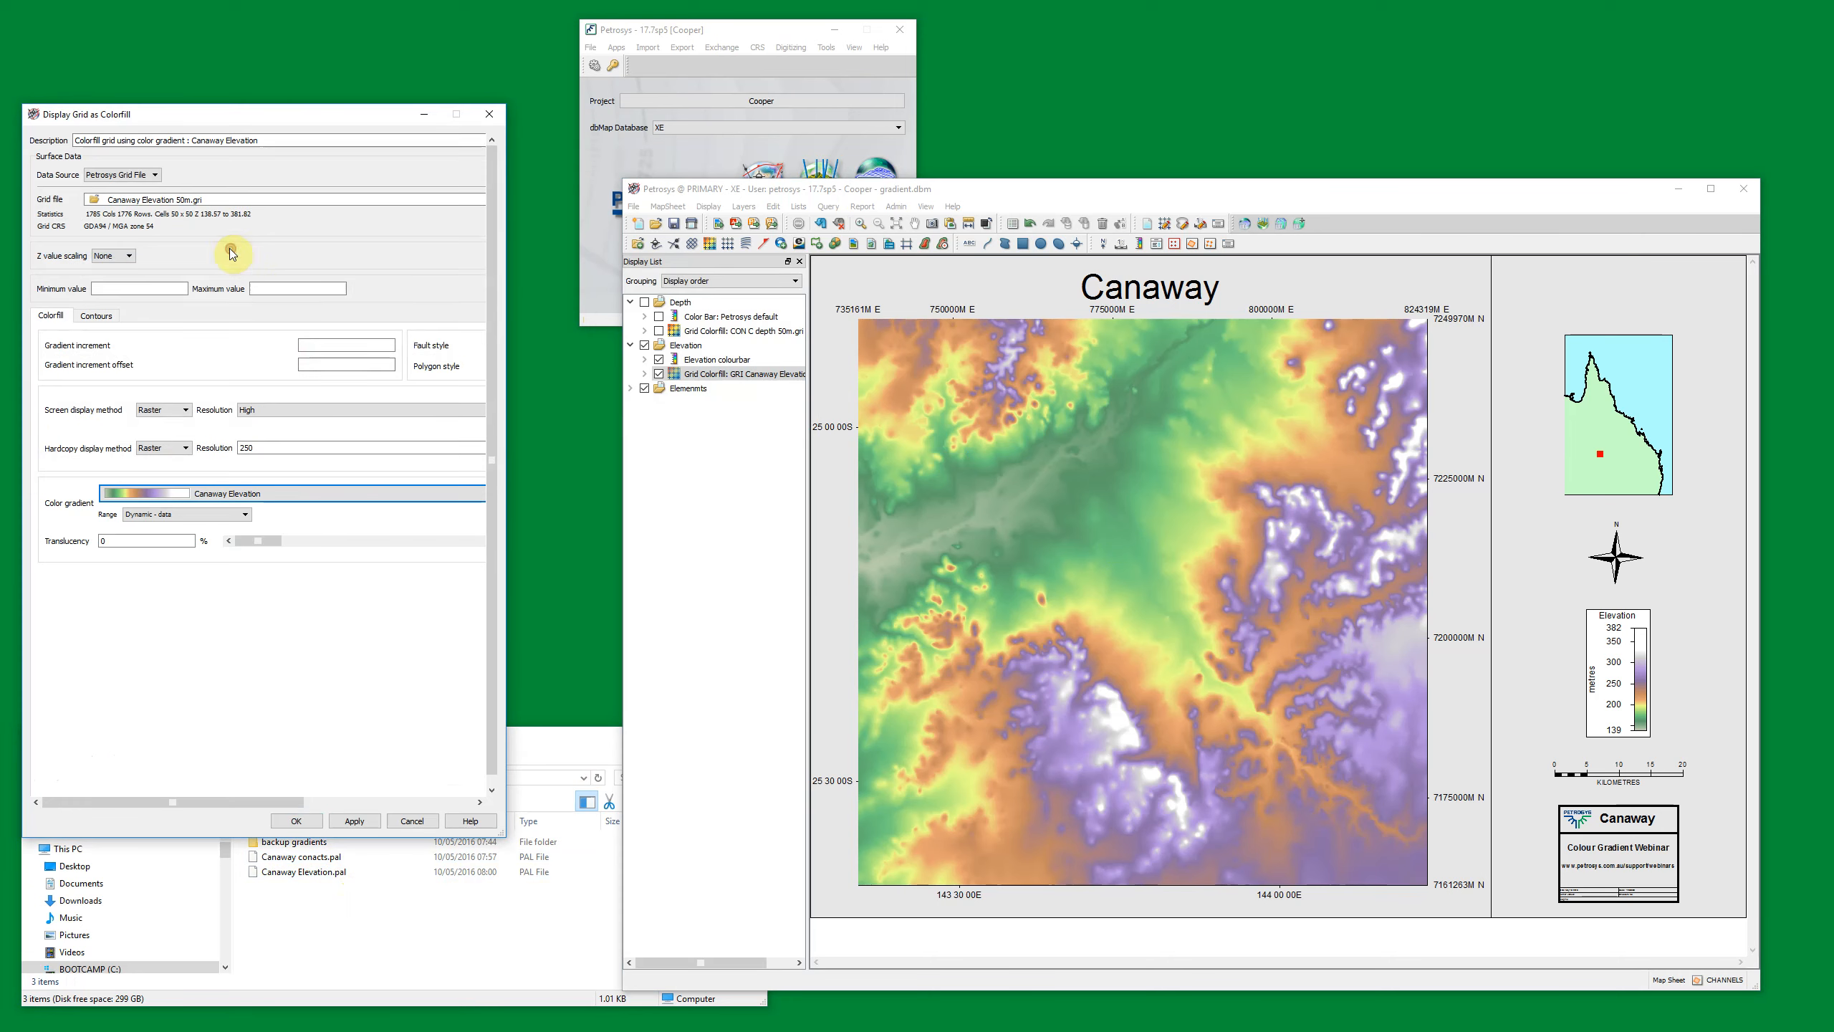
pyautogui.click(294, 494)
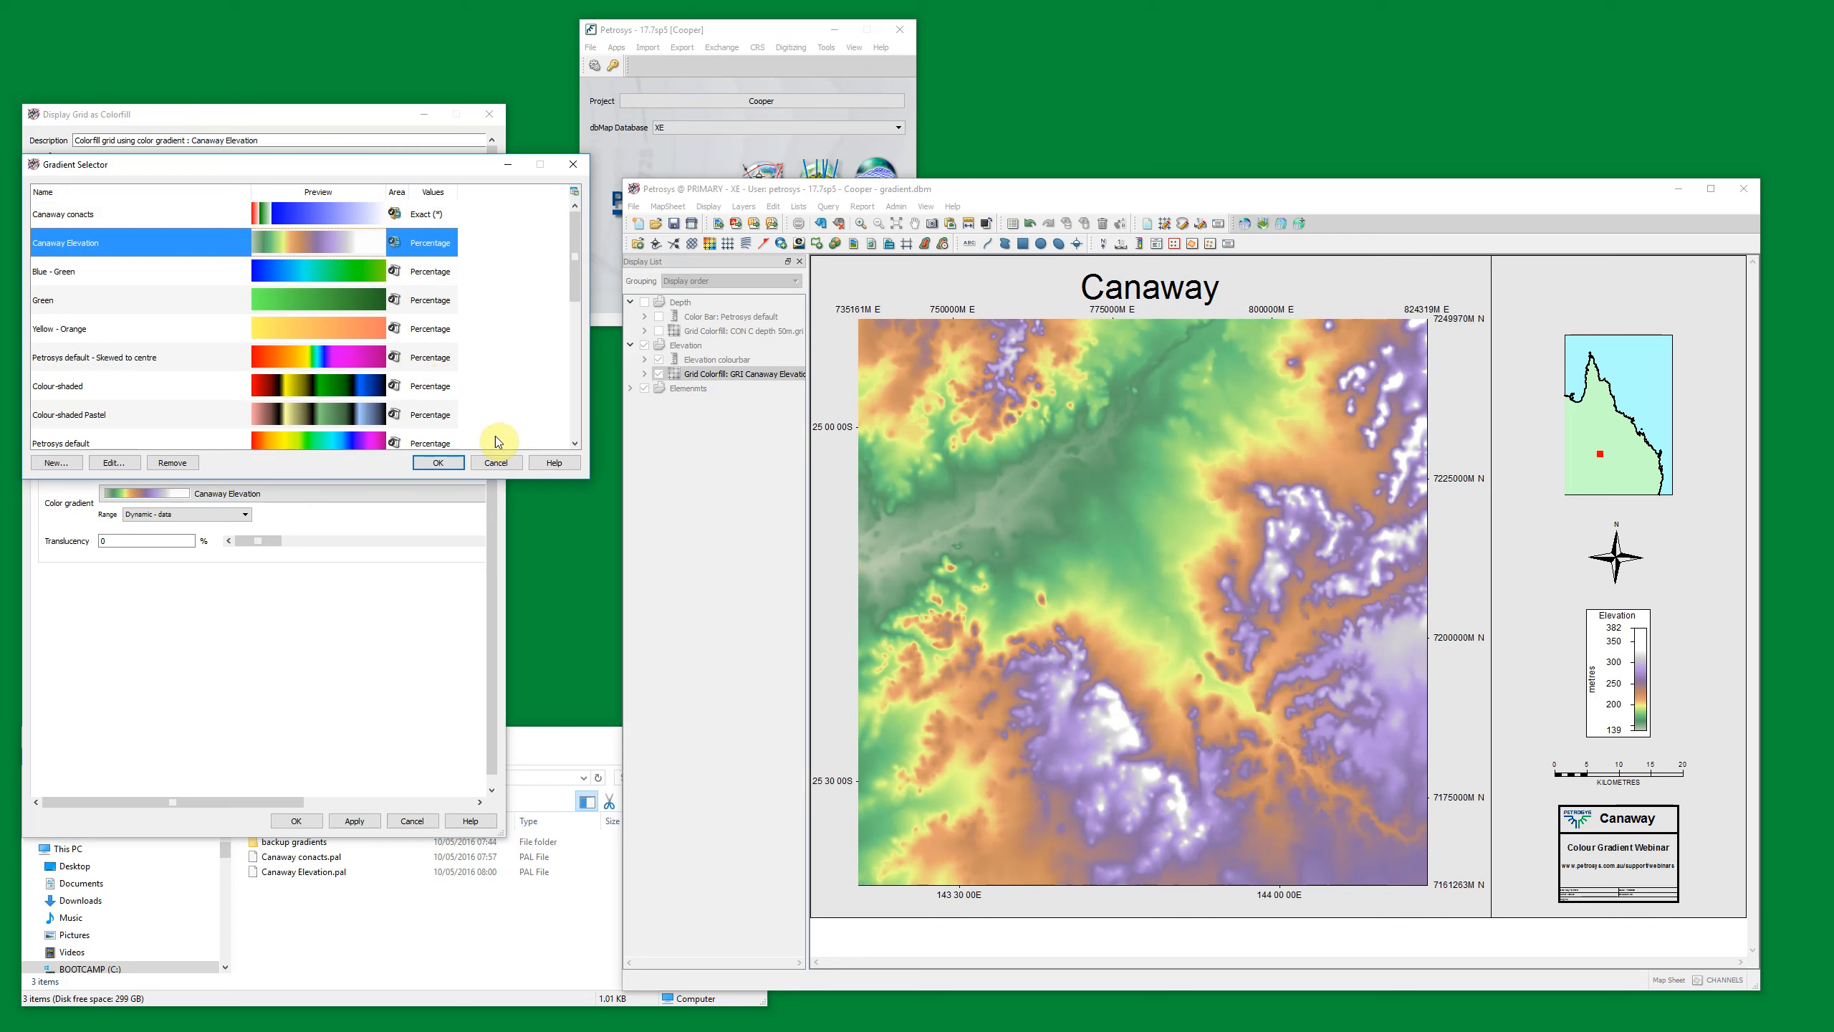
pyautogui.click(120, 462)
# Step: Try the Radial interpolation mode on the gradient and return it to Linear
pyautogui.click(449, 479)
pyautogui.click(453, 503)
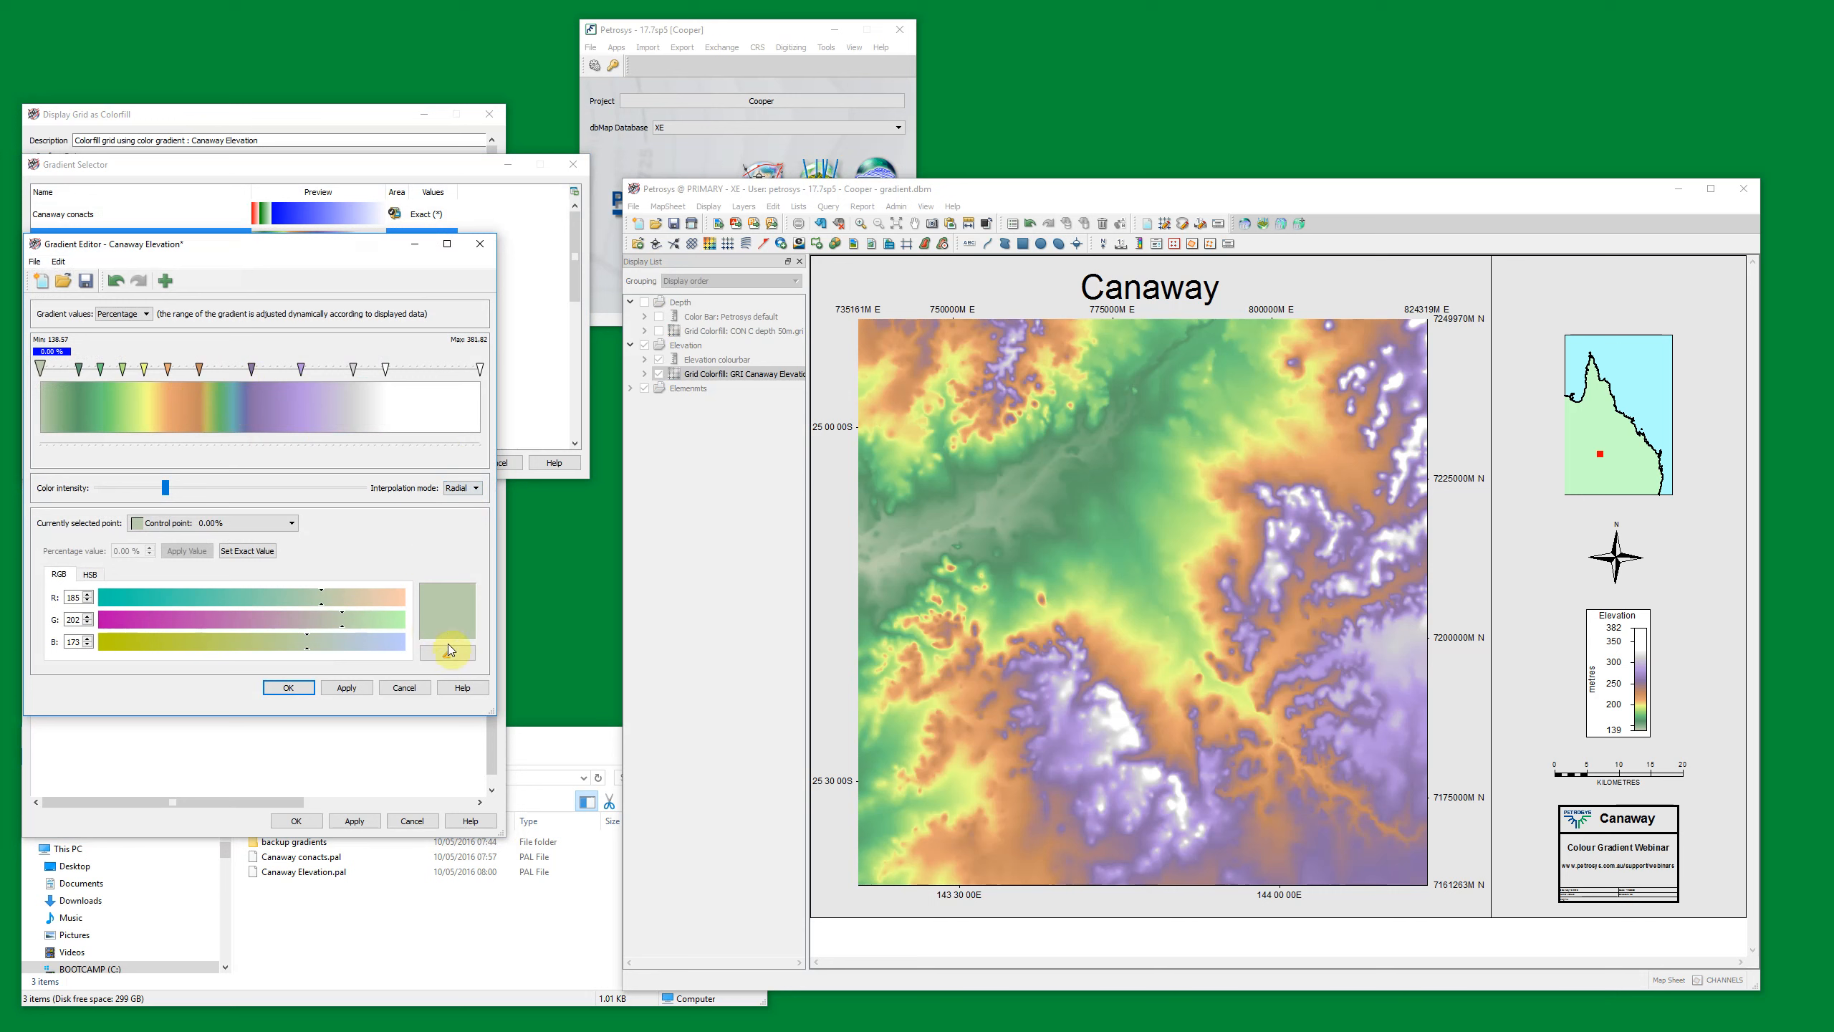
pyautogui.click(462, 491)
pyautogui.click(456, 500)
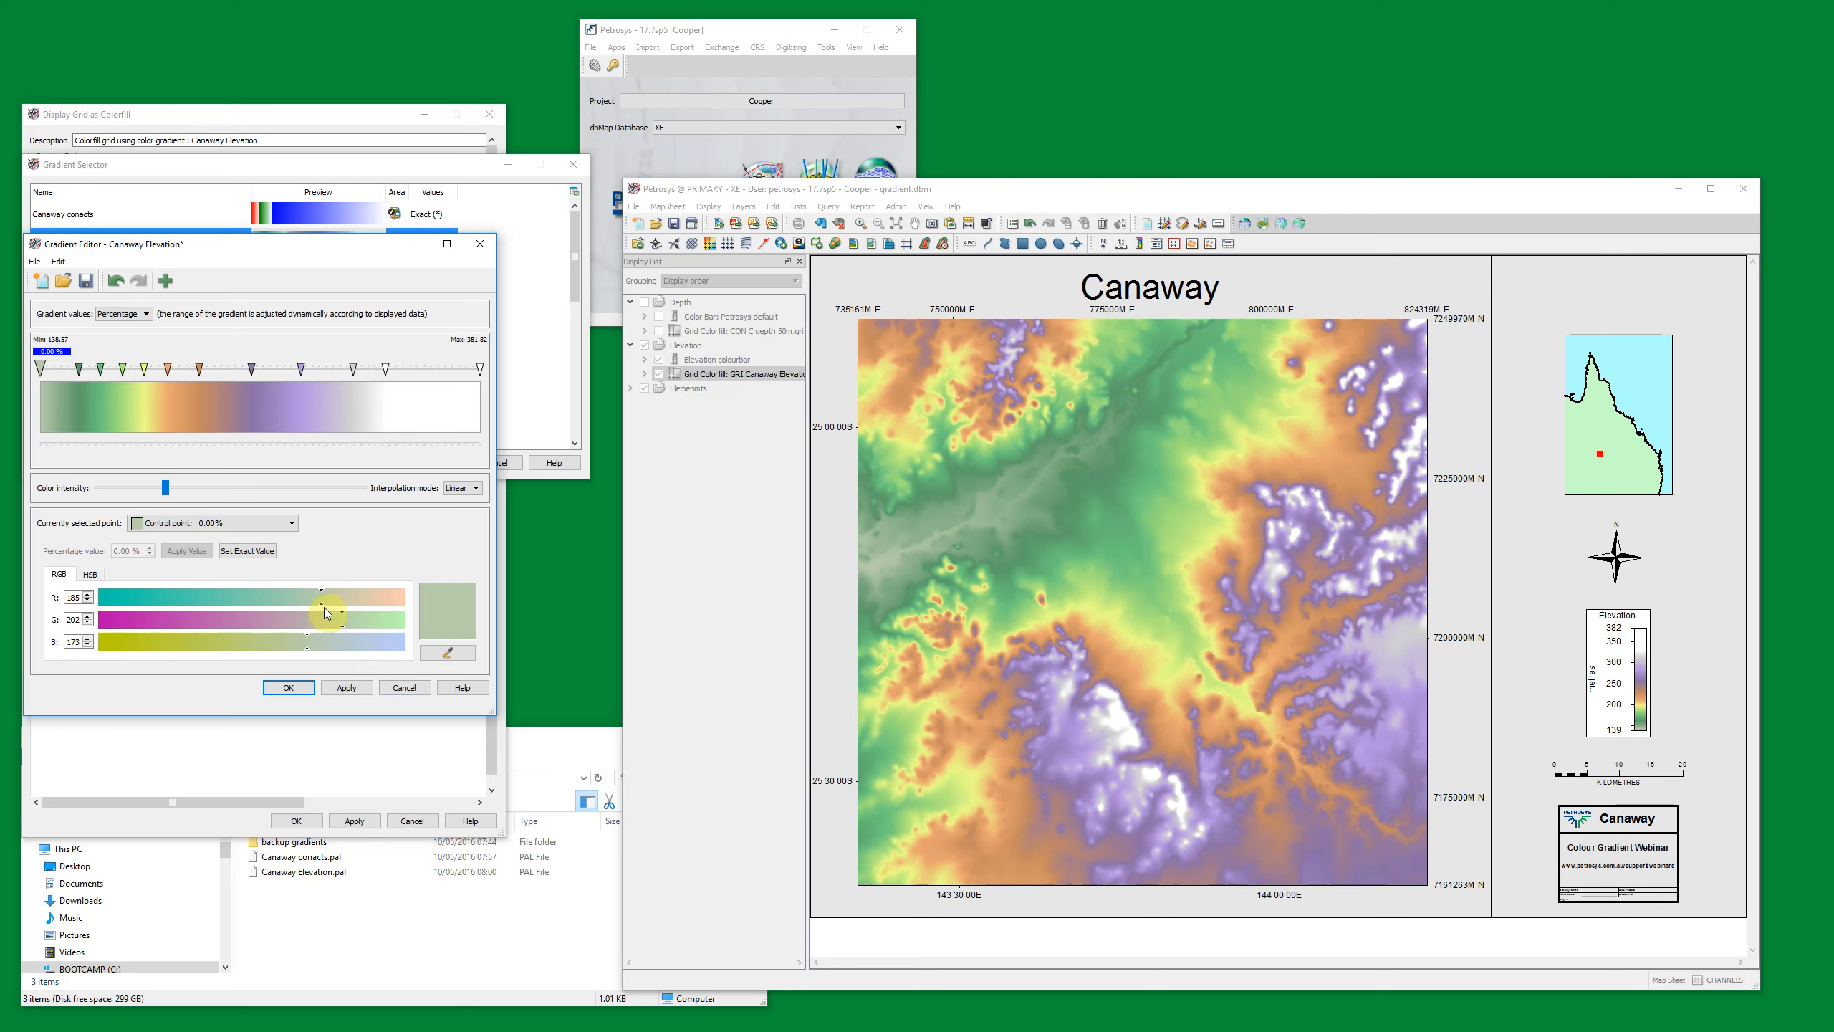
# Step: Try different red values for the 0% control point, discard the gradient changes and cancel the grid's colorfill settings
pyautogui.moveTo(324, 605)
pyautogui.mouseDown()
pyautogui.moveTo(199, 590)
pyautogui.moveTo(328, 601)
pyautogui.mouseUp()
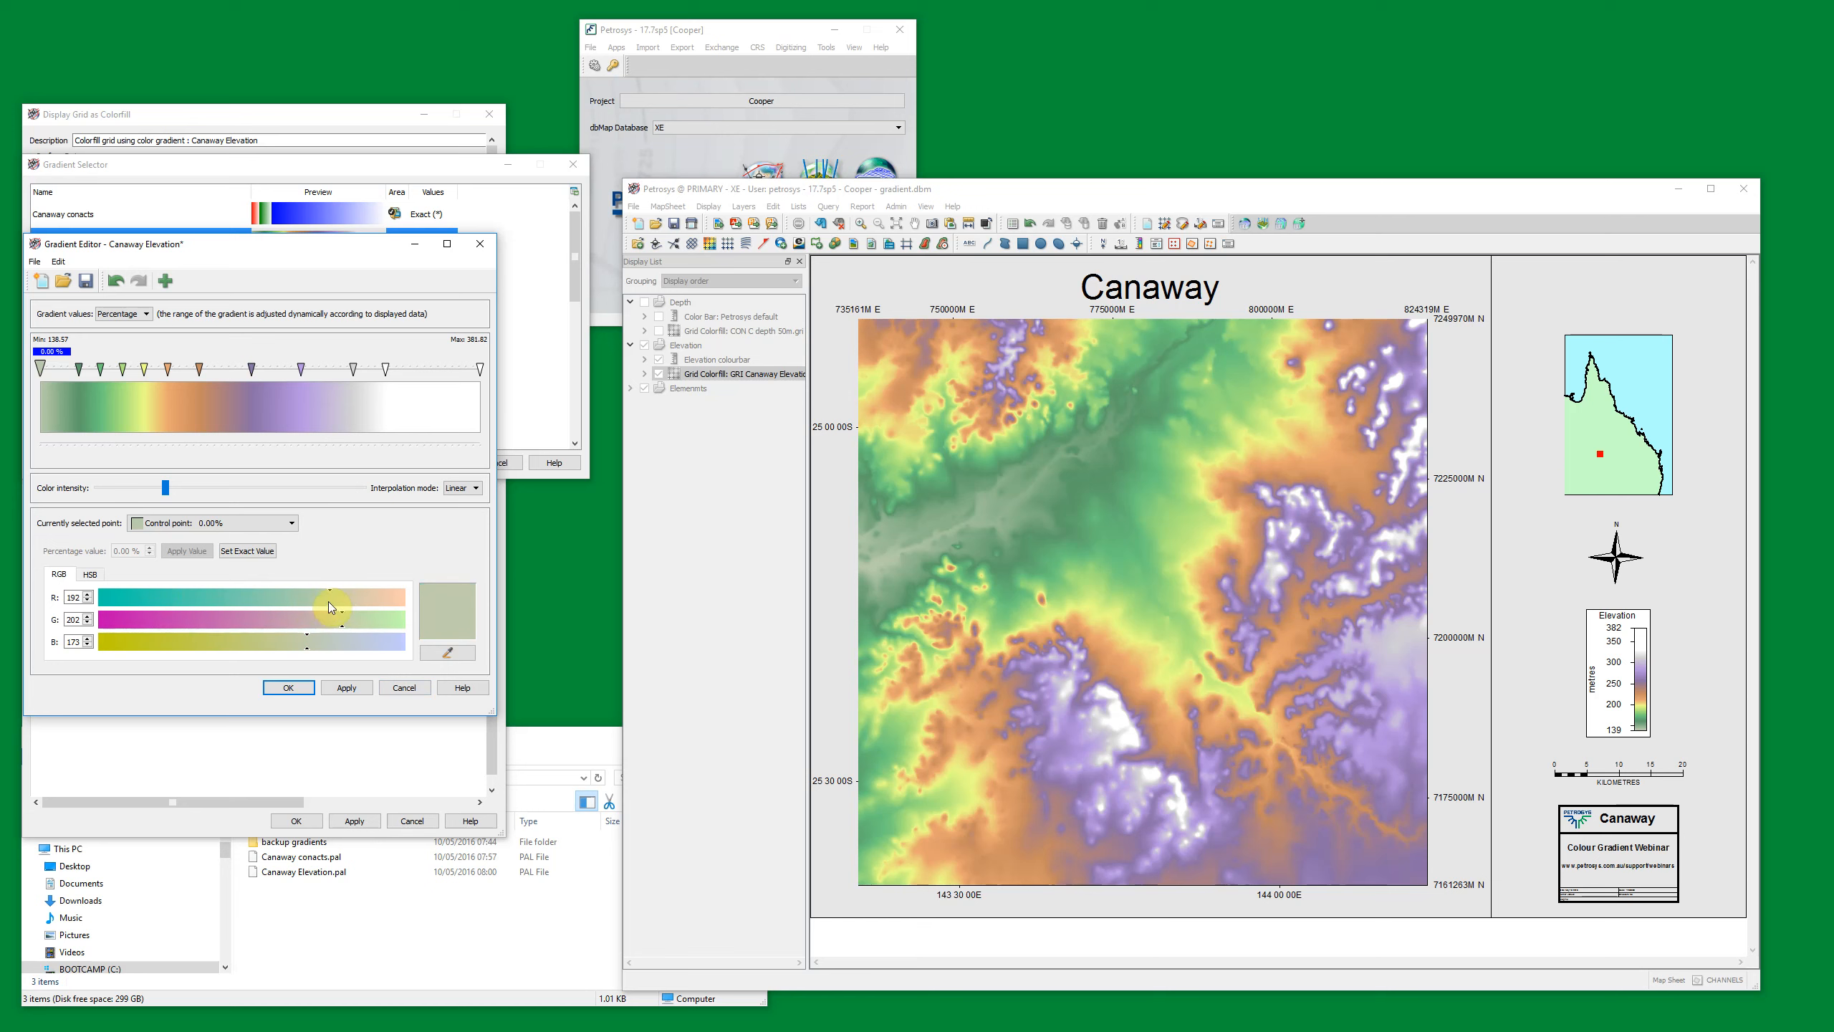
pyautogui.click(403, 690)
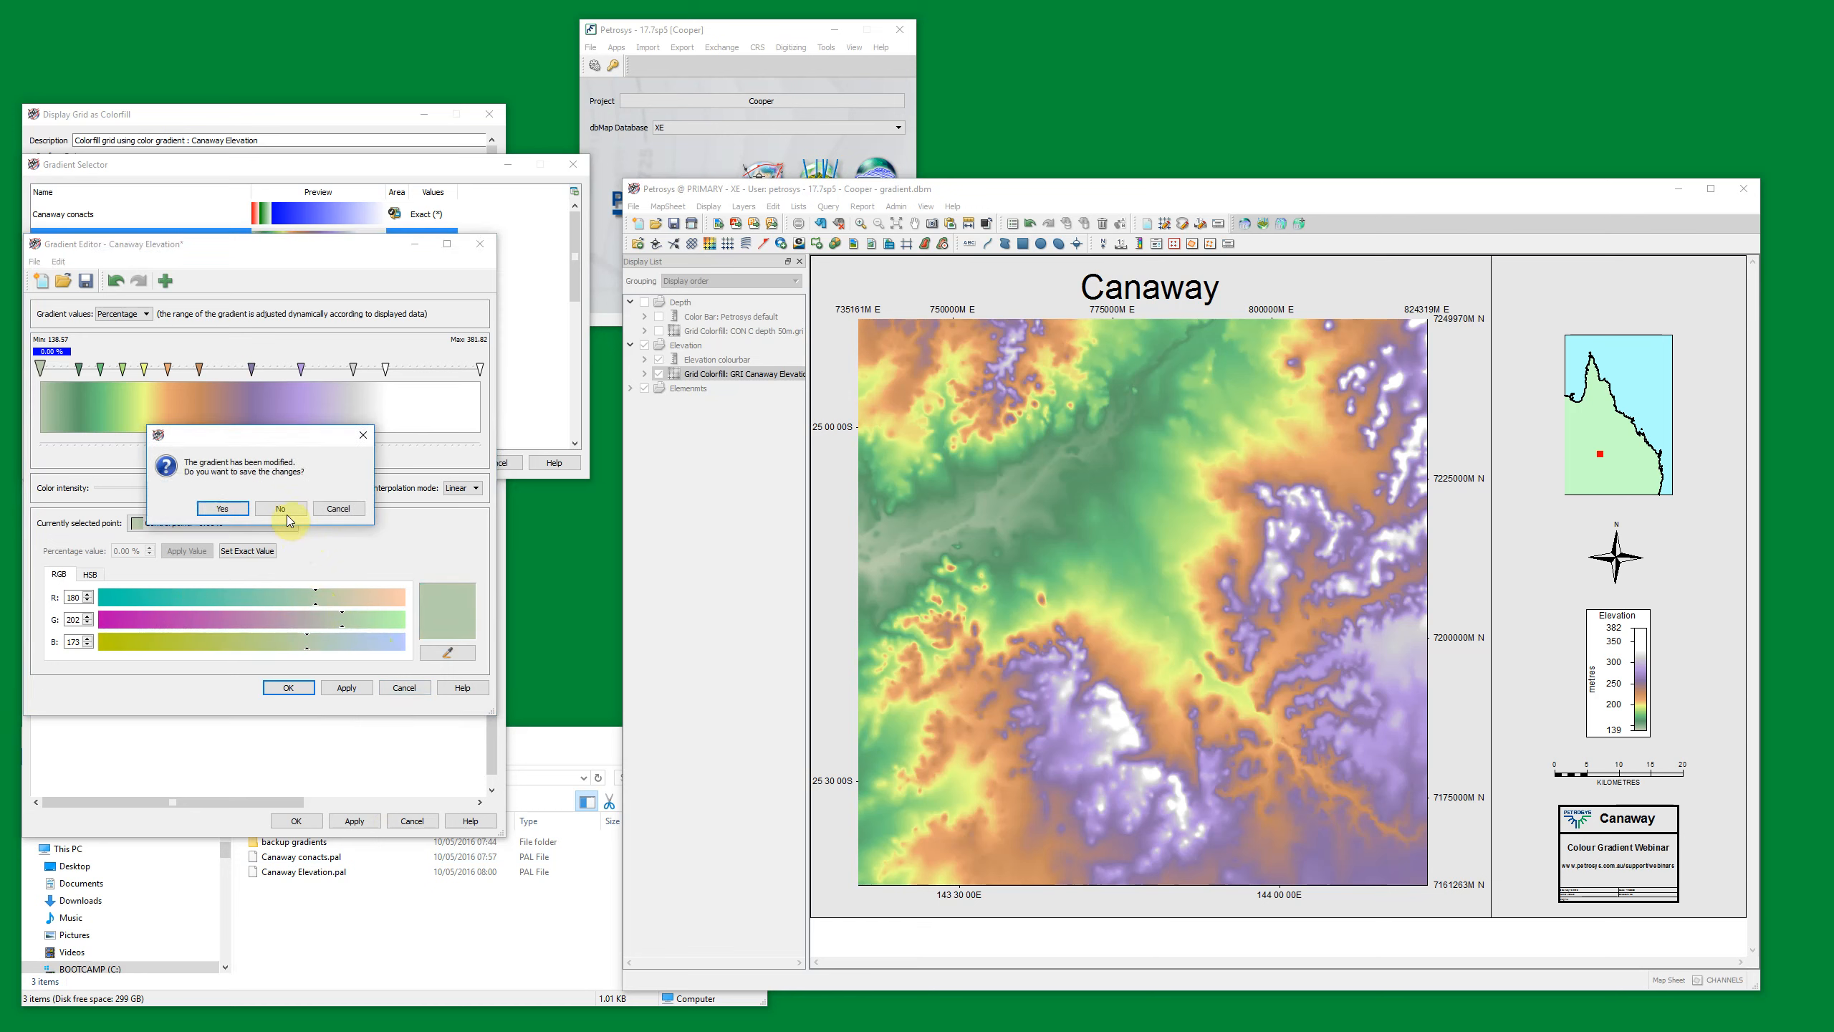
pyautogui.click(291, 515)
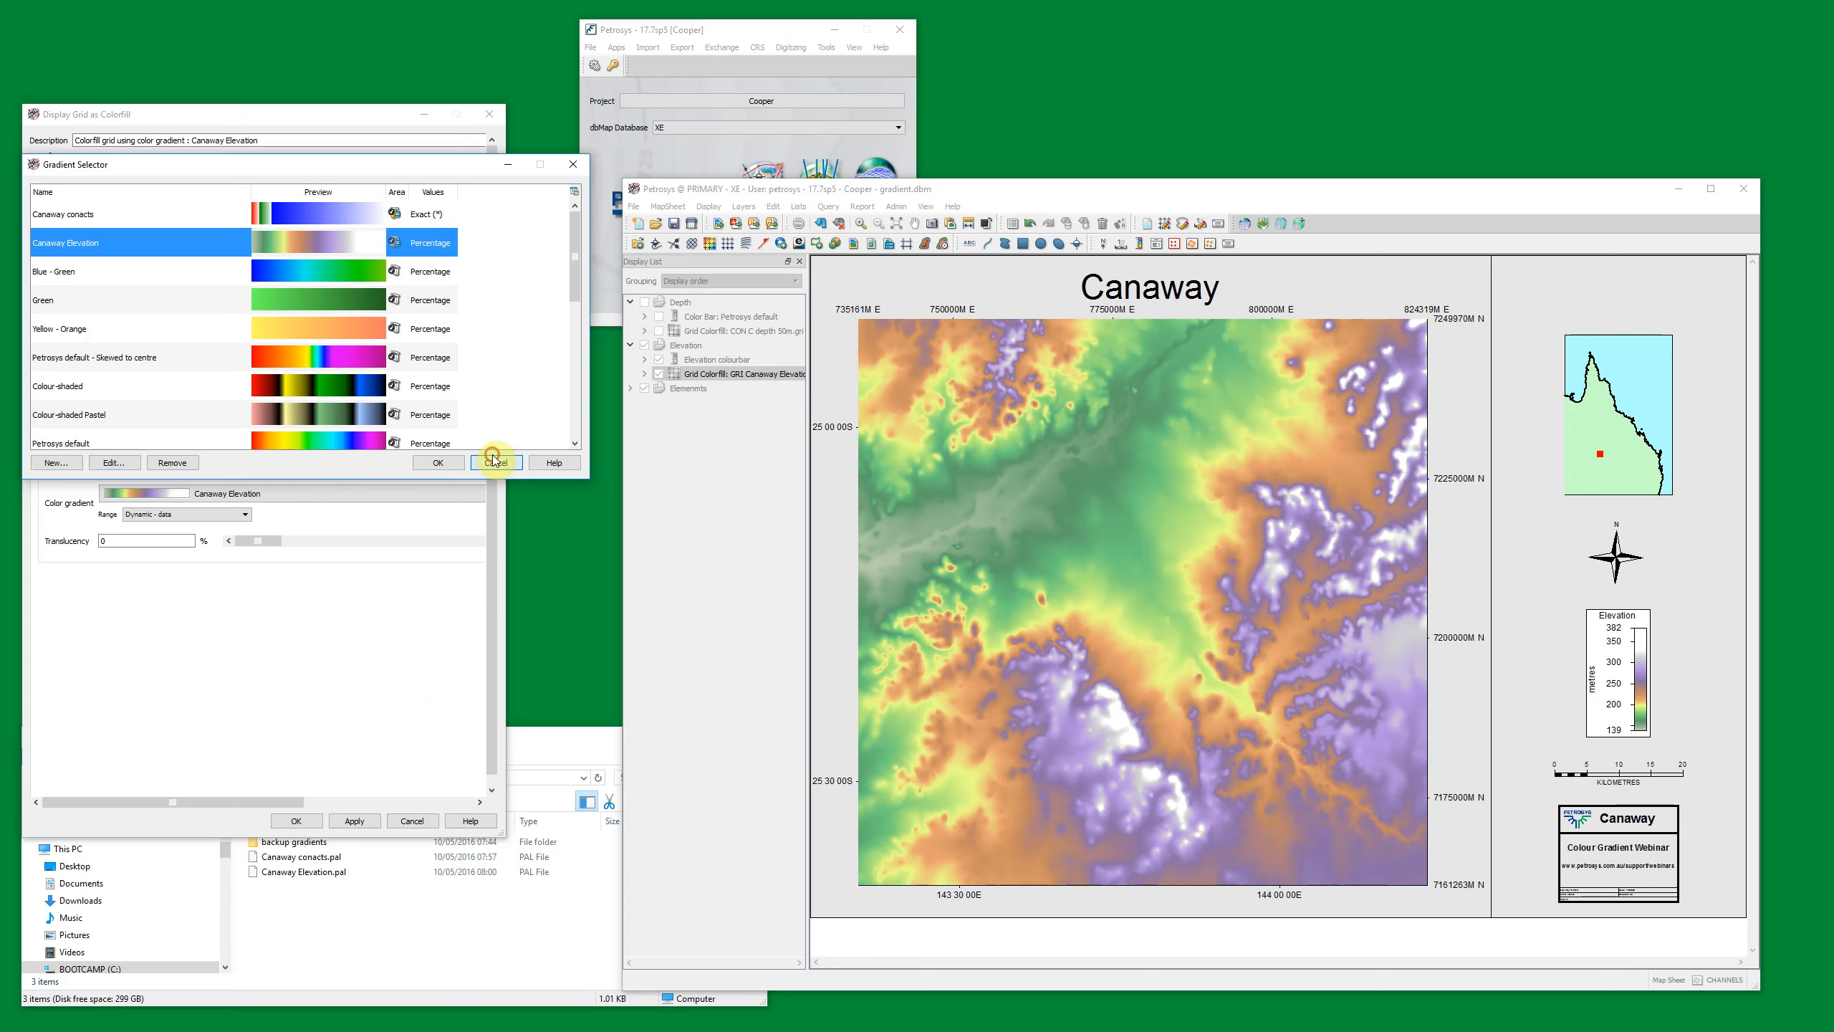
pyautogui.click(495, 462)
pyautogui.click(411, 820)
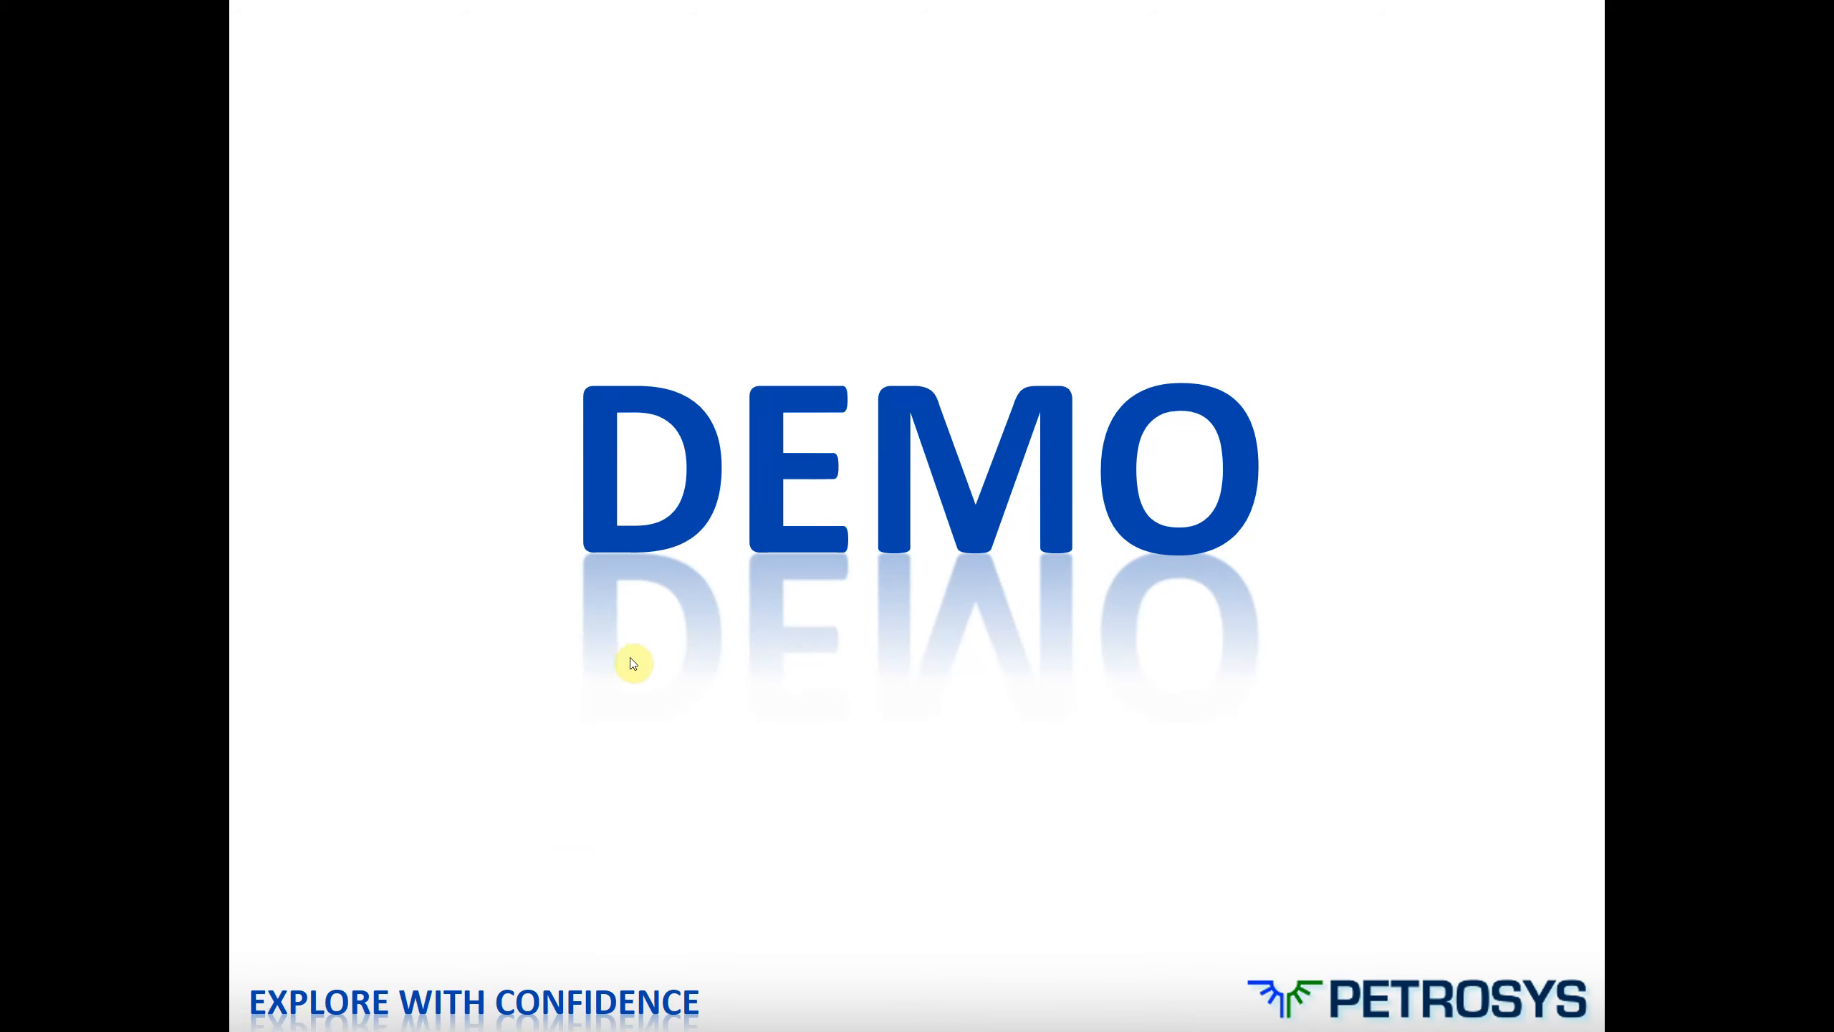
pyautogui.click(702, 653)
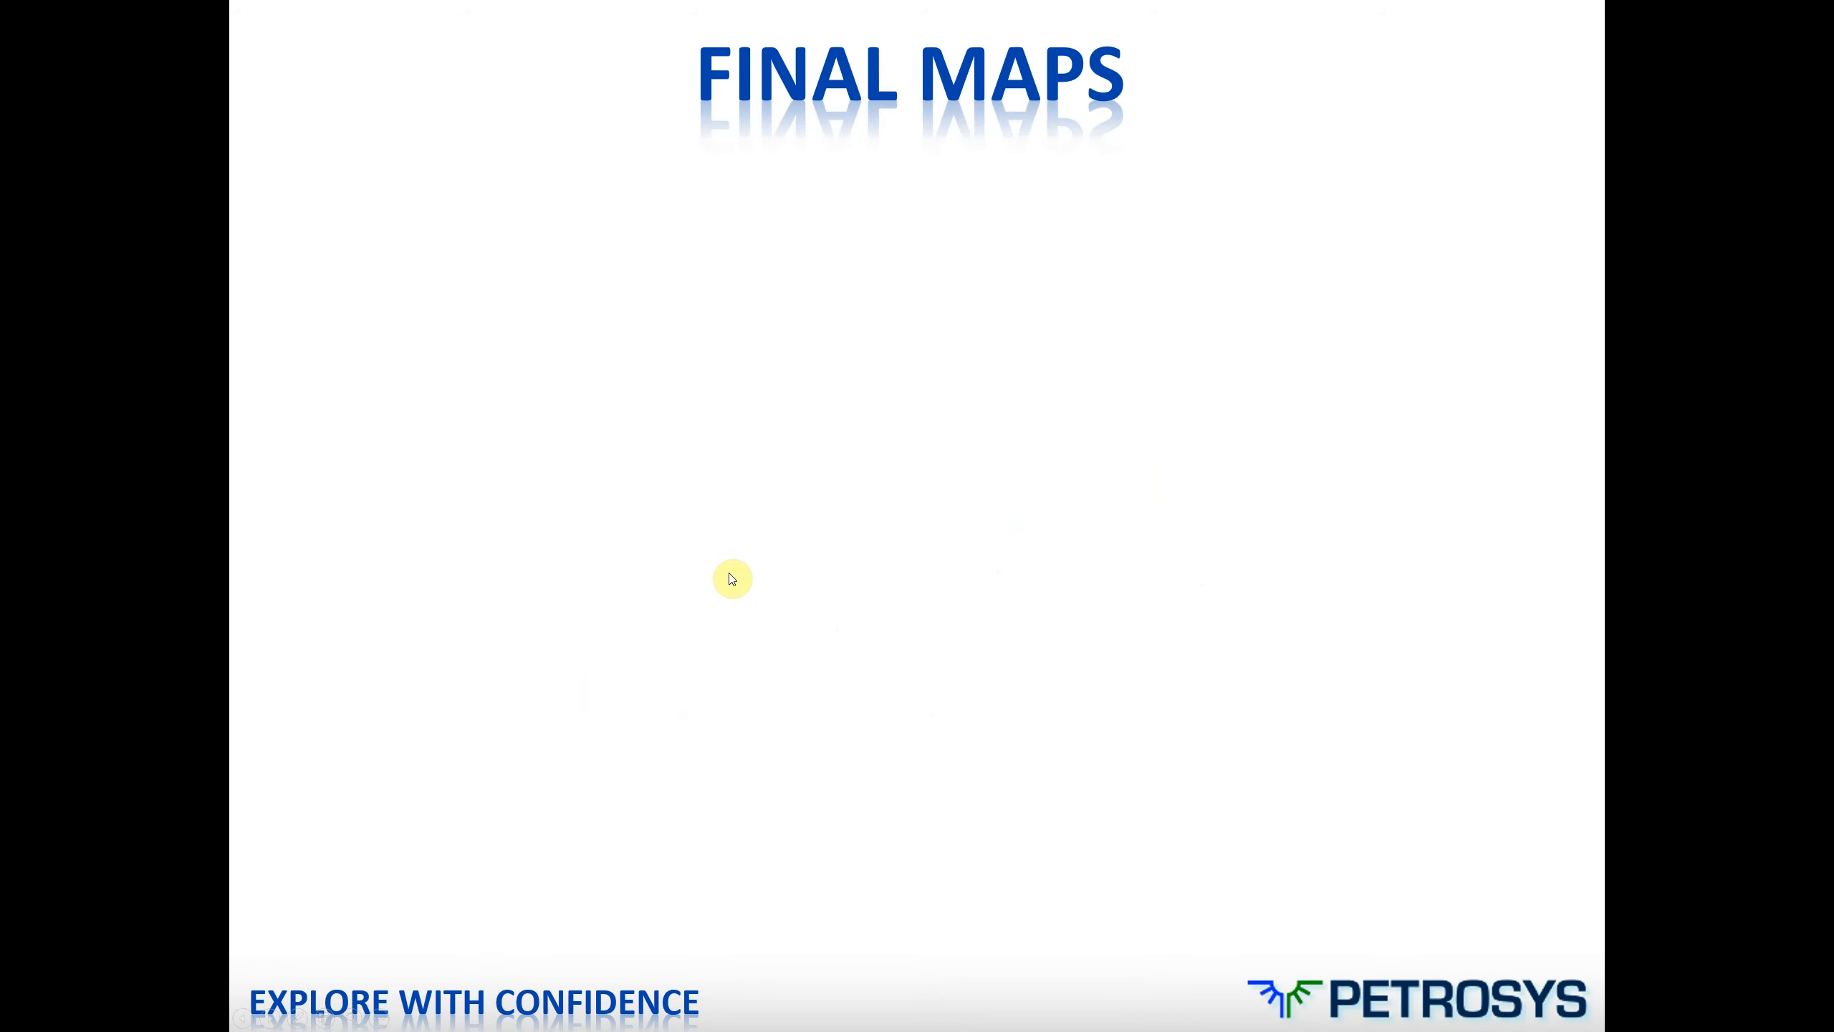
pyautogui.click(743, 570)
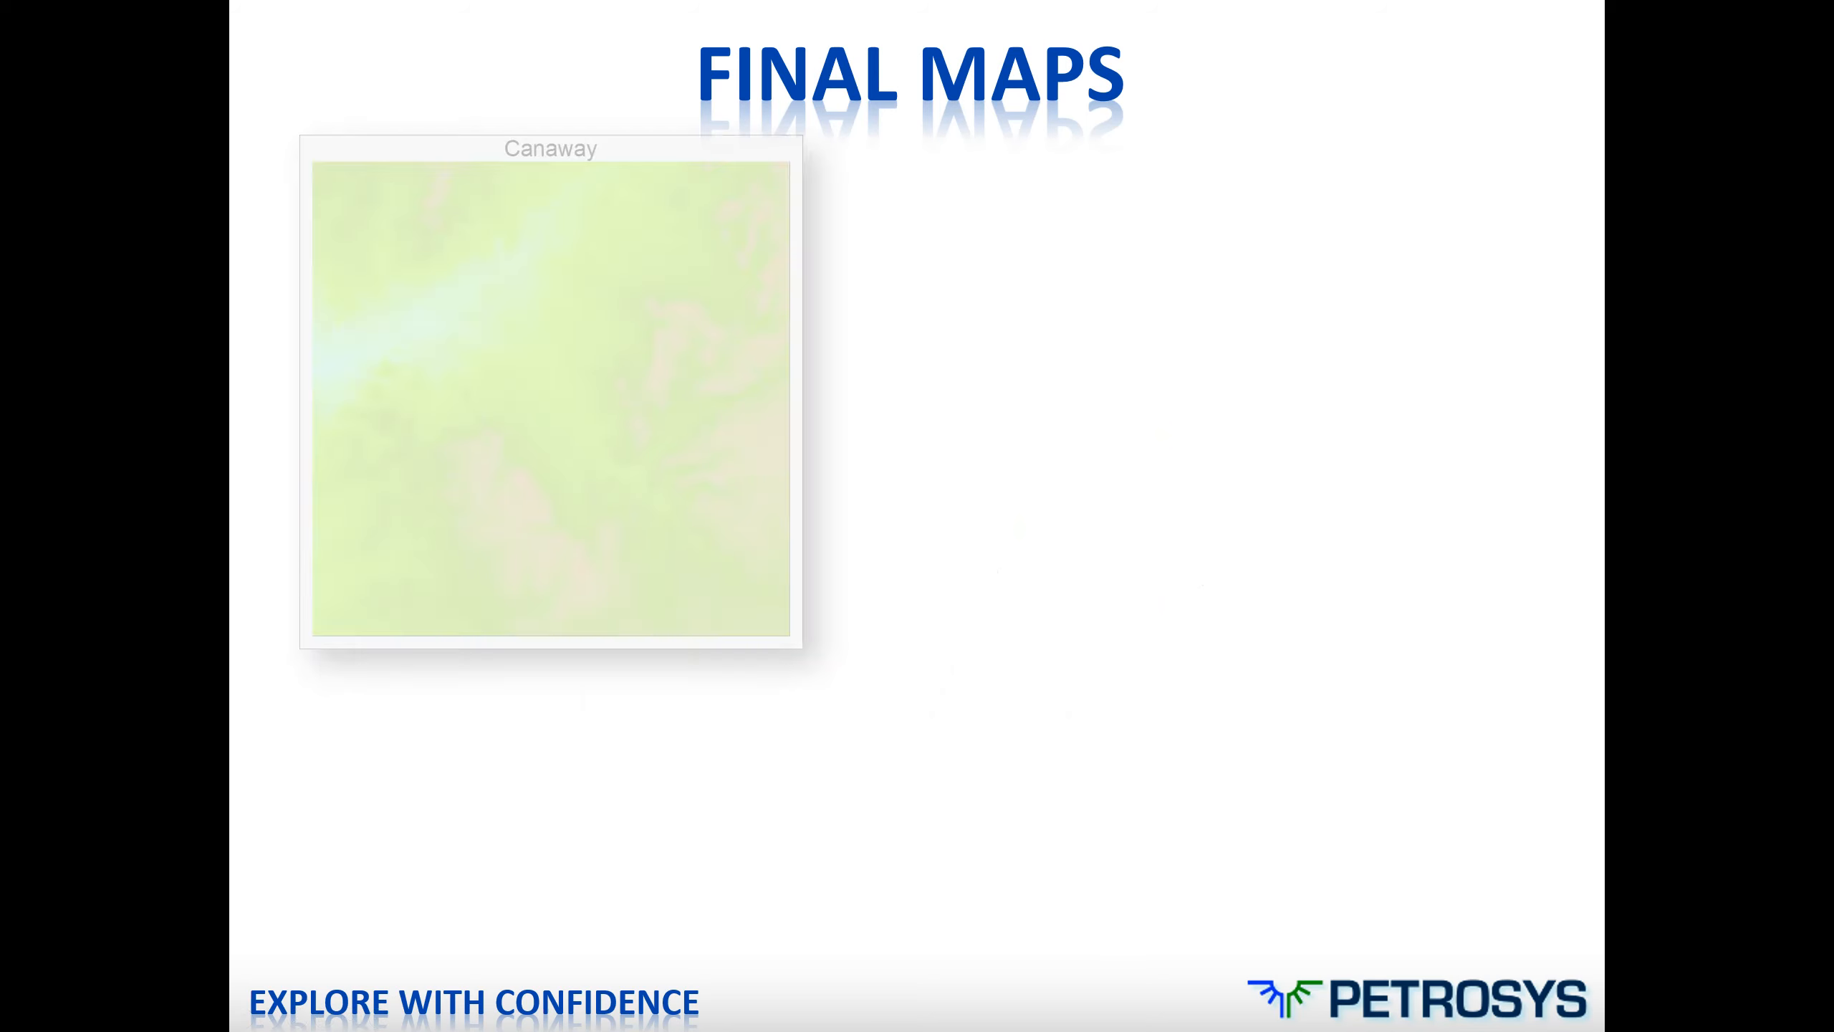